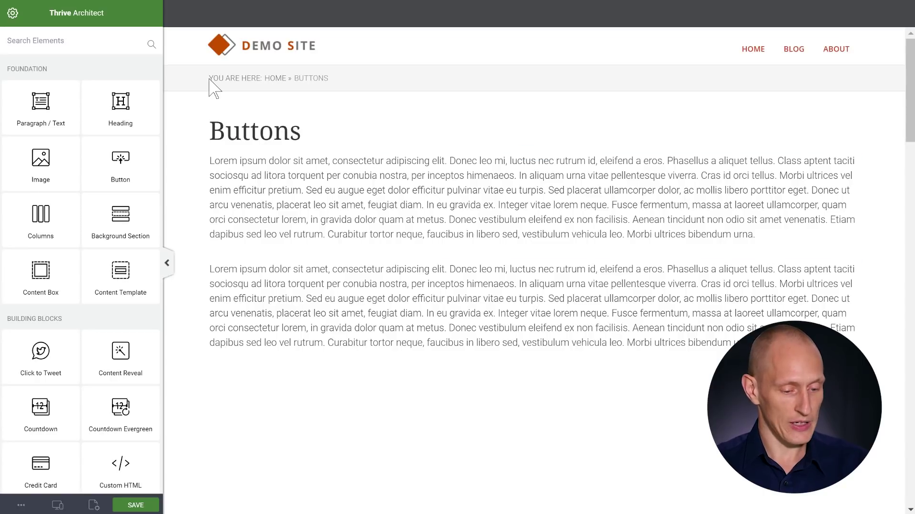
Insert an XL button between the two paragraphs and replace its text with "This is My Button Text!"
{"action": "left_click_drag", "start_coordinate": [117, 158], "coordinate": [525, 266]}
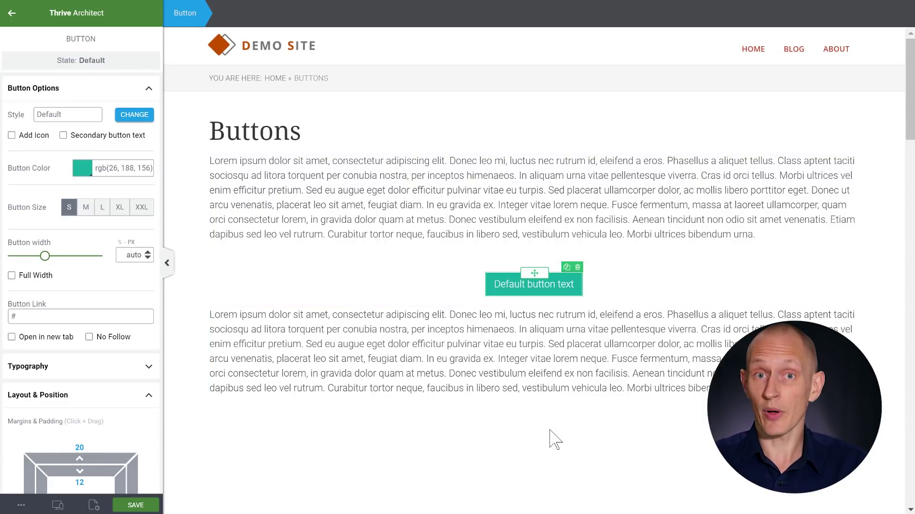
{"action": "left_click", "coordinate": [120, 207]}
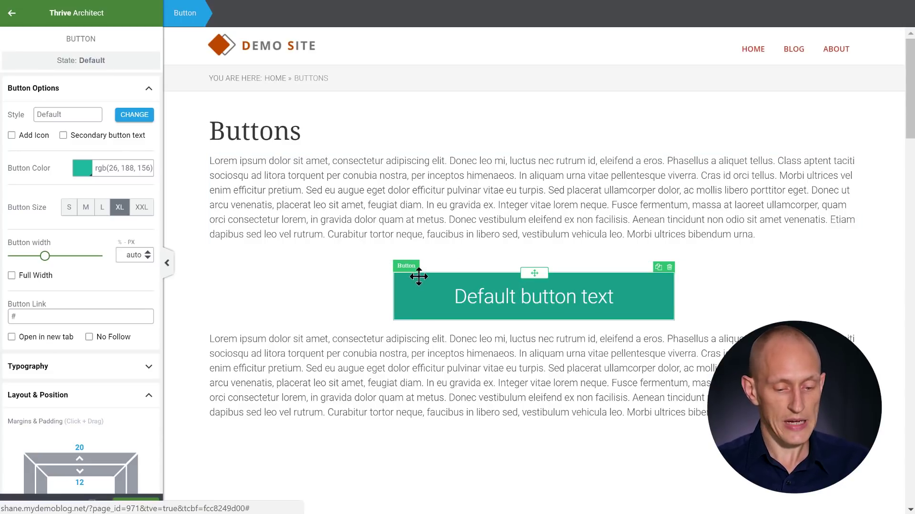
{"action": "left_click", "coordinate": [497, 296]}
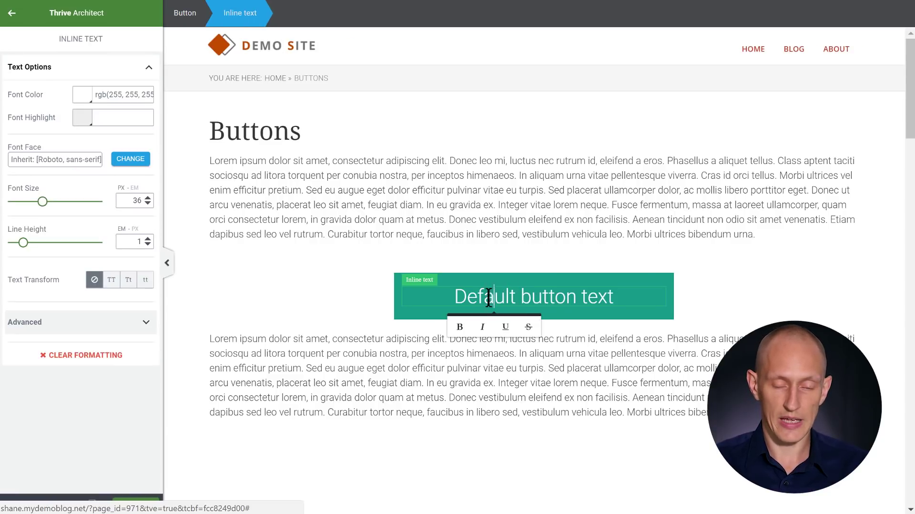
{"action": "left_click_drag", "start_coordinate": [460, 295], "coordinate": [687, 310]}
{"action": "type", "text": "This is My Button Text!"}
{"action": "left_click", "coordinate": [718, 311]}
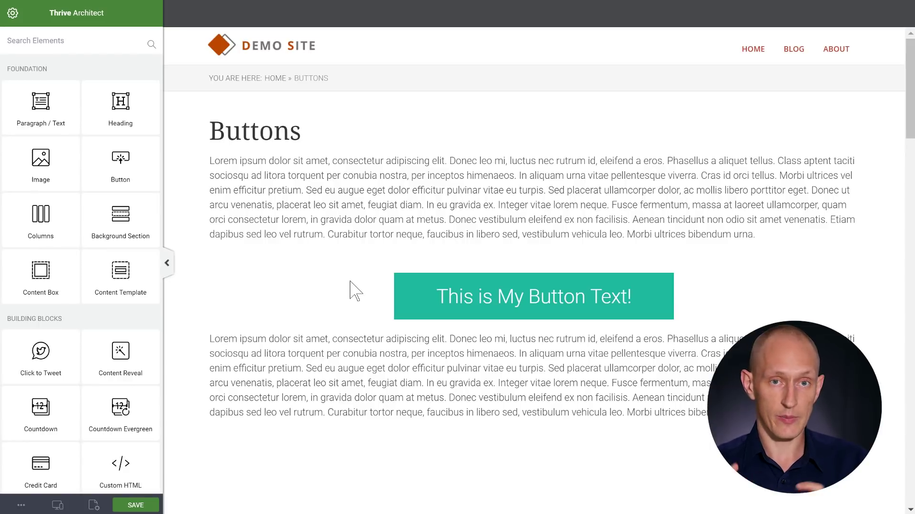
Set the teal button's size to L and its width to 527 px, testing the full-width option on and off
{"action": "left_click", "coordinate": [411, 281]}
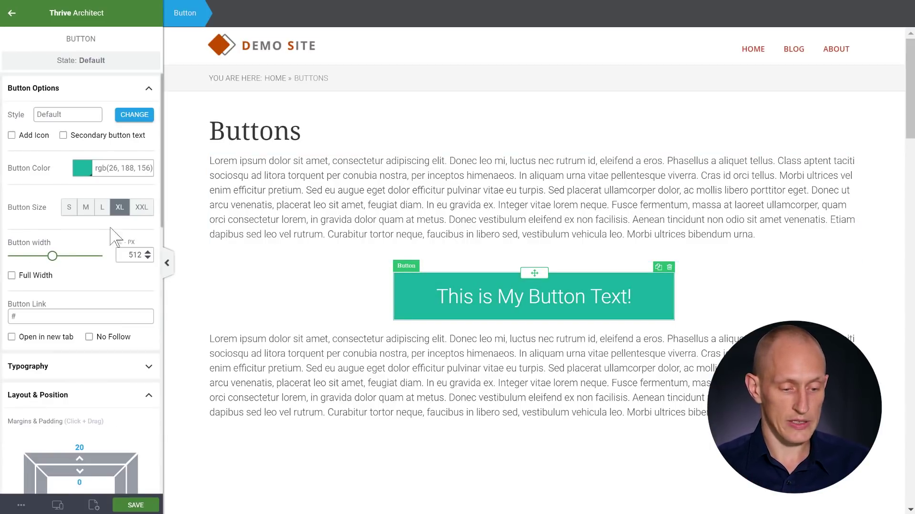
{"action": "left_click", "coordinate": [140, 210]}
{"action": "left_click", "coordinate": [69, 207]}
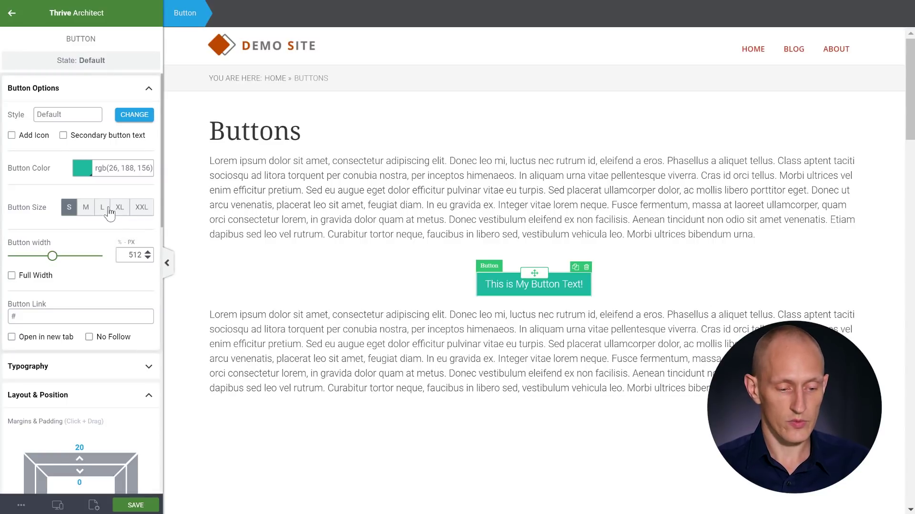
{"action": "left_click", "coordinate": [102, 207]}
{"action": "left_click_drag", "start_coordinate": [52, 256], "coordinate": [55, 263]}
{"action": "left_click", "coordinate": [11, 275]}
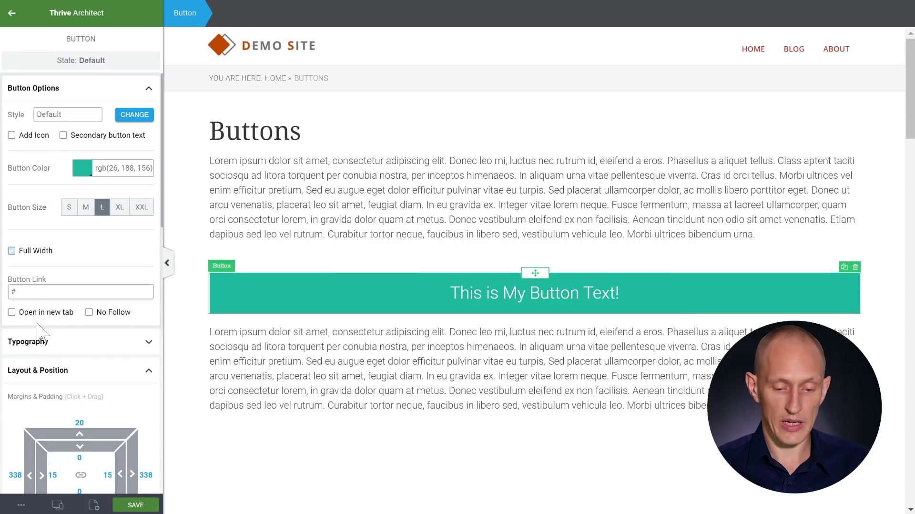
{"action": "left_click", "coordinate": [12, 250]}
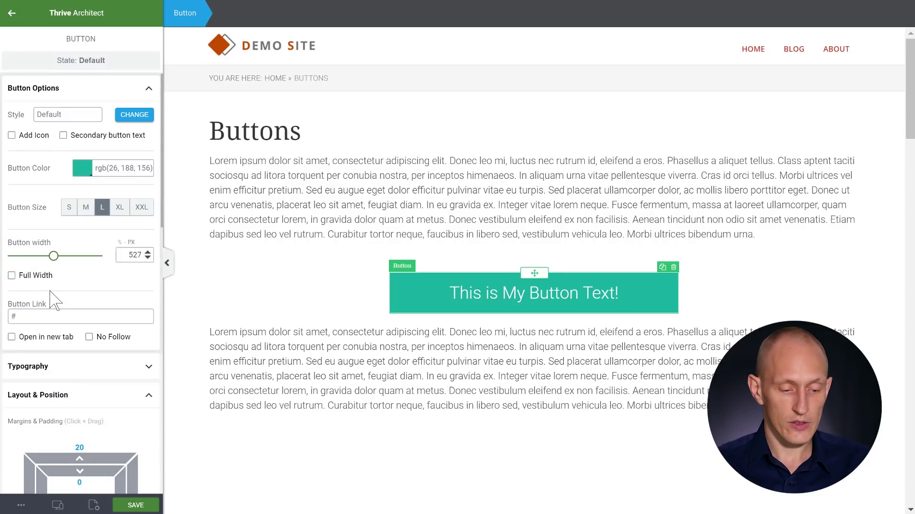
Set the button's typography to a line height of 2.45 em and a font size of 39 px
{"action": "left_click", "coordinate": [48, 365]}
{"action": "scroll", "coordinate": [81, 298], "scroll_direction": "down", "scroll_amount": 5}
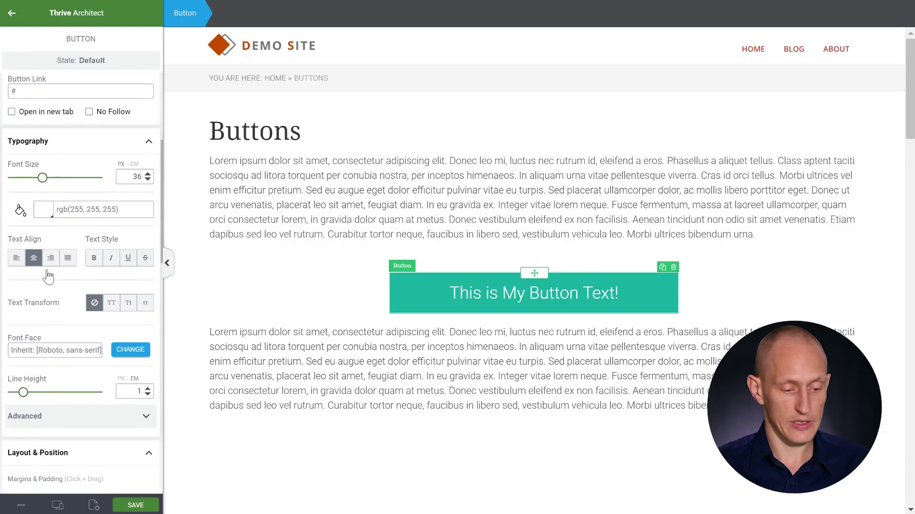
{"action": "left_click_drag", "start_coordinate": [28, 394], "coordinate": [40, 393]}
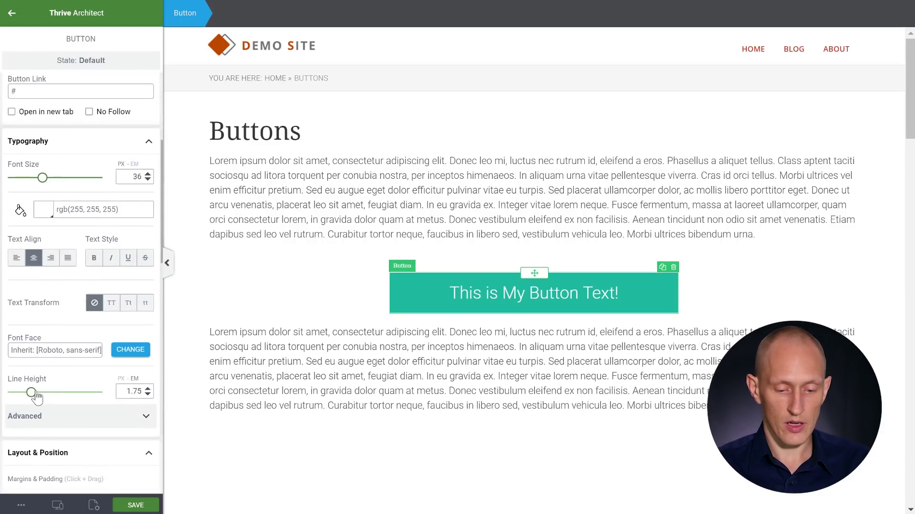
{"action": "mouse_move", "coordinate": [41, 179]}
{"action": "left_mouse_down"}
{"action": "mouse_move", "coordinate": [71, 186]}
{"action": "mouse_move", "coordinate": [45, 187]}
{"action": "left_mouse_up"}
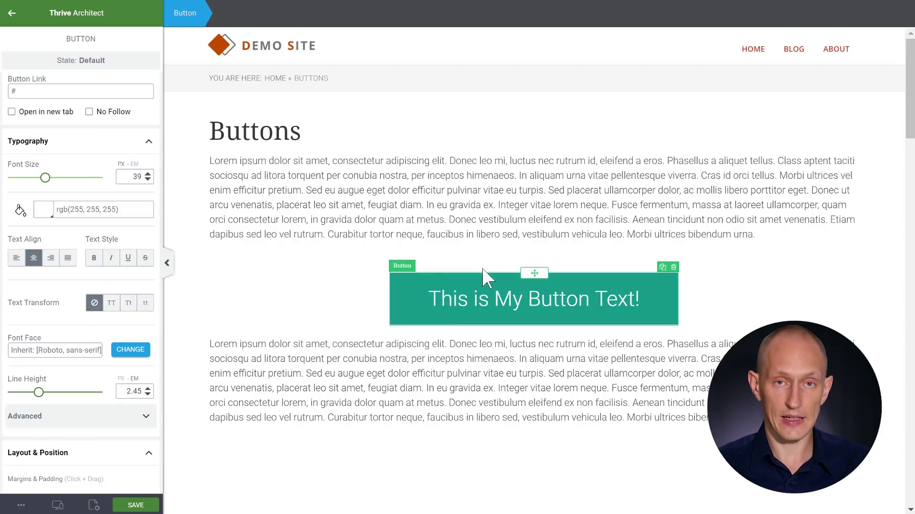
Set the button's top and bottom padding to 30 and deselect the button
{"action": "scroll", "coordinate": [89, 300], "scroll_direction": "down", "scroll_amount": 4}
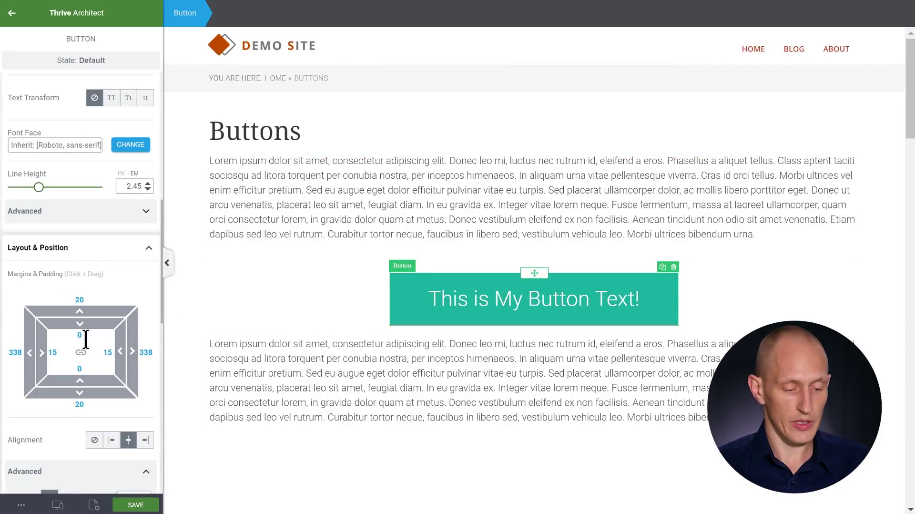
{"action": "type", "text": "30"}
{"action": "key", "text": "Tab"}
{"action": "type", "text": "3"}
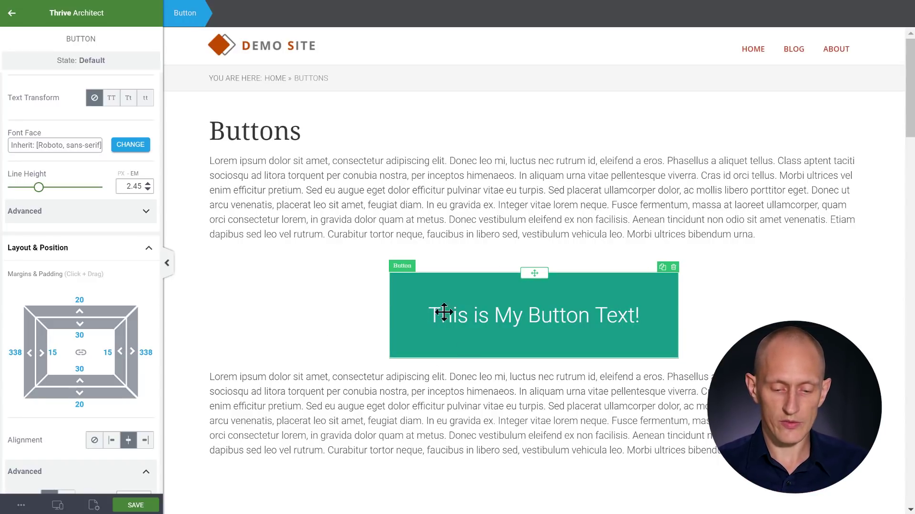
{"action": "left_click", "coordinate": [757, 312]}
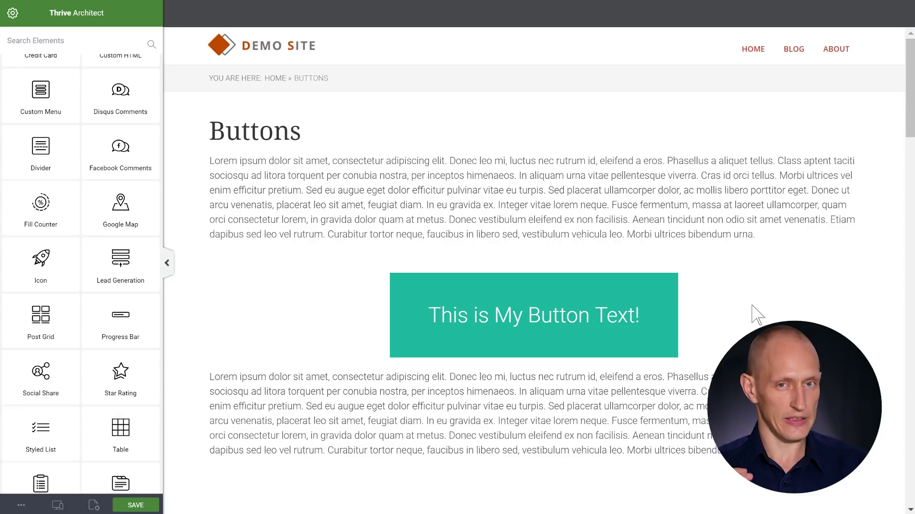
Double the teal button's top and bottom padding to make it taller
{"action": "left_click", "coordinate": [410, 279]}
{"action": "scroll", "coordinate": [56, 381], "scroll_direction": "down", "scroll_amount": 8}
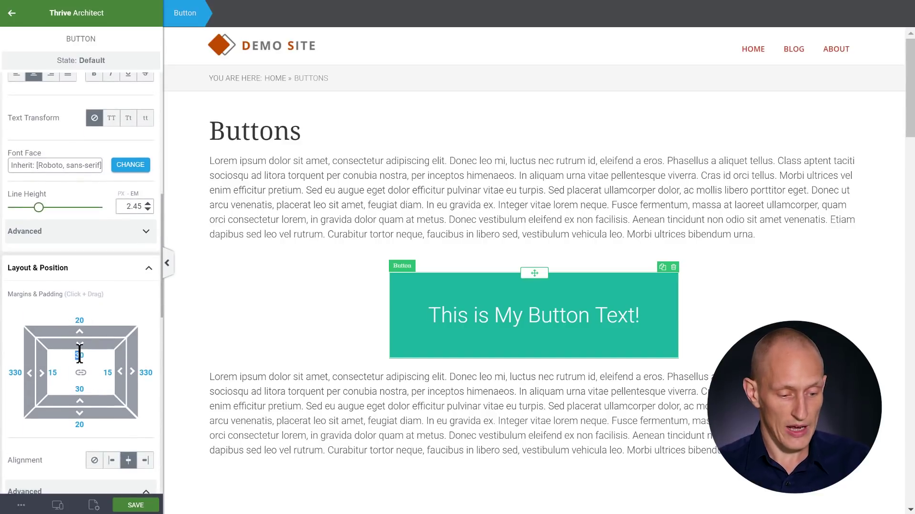
{"action": "type", "text": "6"}
{"action": "type", "text": "6"}
{"action": "left_click", "coordinate": [246, 321]}
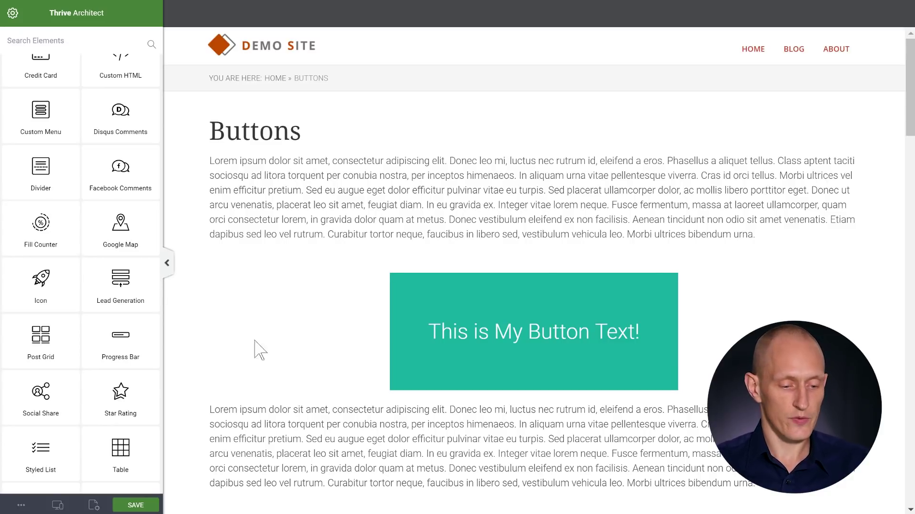
Delete the customized button and insert a new default button of size XL between the two paragraphs
{"action": "mouse_move", "coordinate": [548, 298]}
{"action": "left_click", "coordinate": [674, 268]}
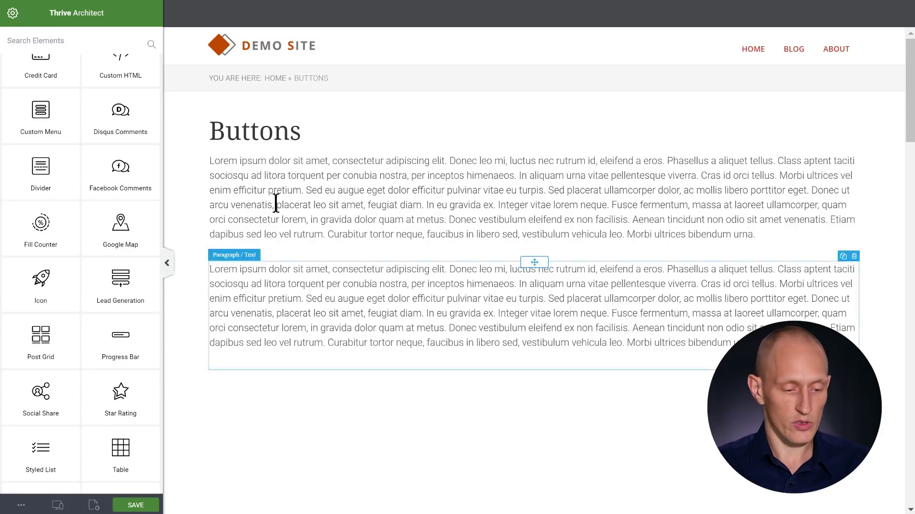
{"action": "scroll", "coordinate": [102, 180], "scroll_direction": "up", "scroll_amount": 8}
{"action": "left_click_drag", "start_coordinate": [125, 173], "coordinate": [527, 245]}
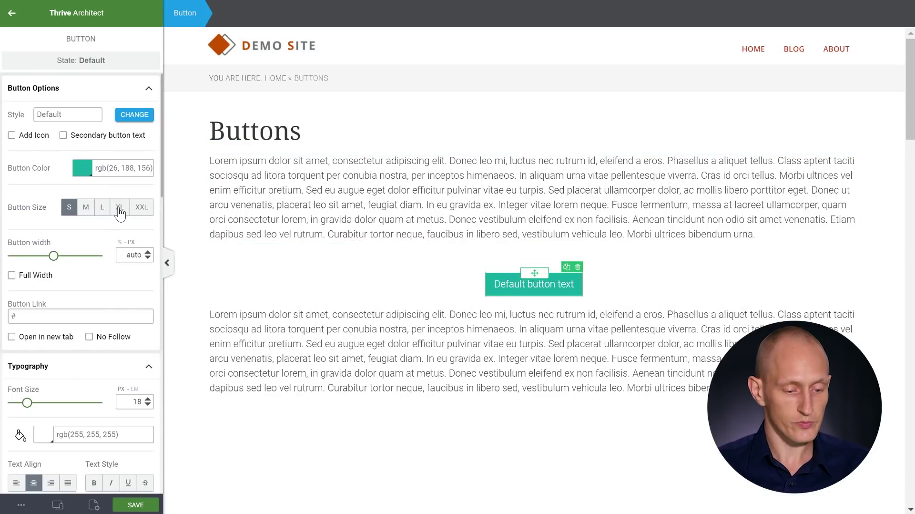
{"action": "left_click", "coordinate": [119, 207]}
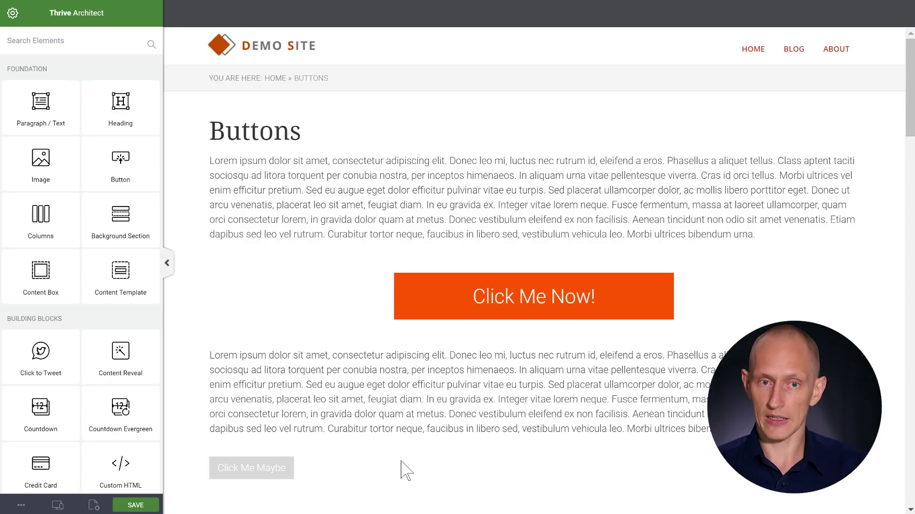
Change the "Click Me Now!" button's color to the saved orange #f16334 and apply it
{"action": "left_click", "coordinate": [670, 313]}
{"action": "left_click", "coordinate": [82, 168]}
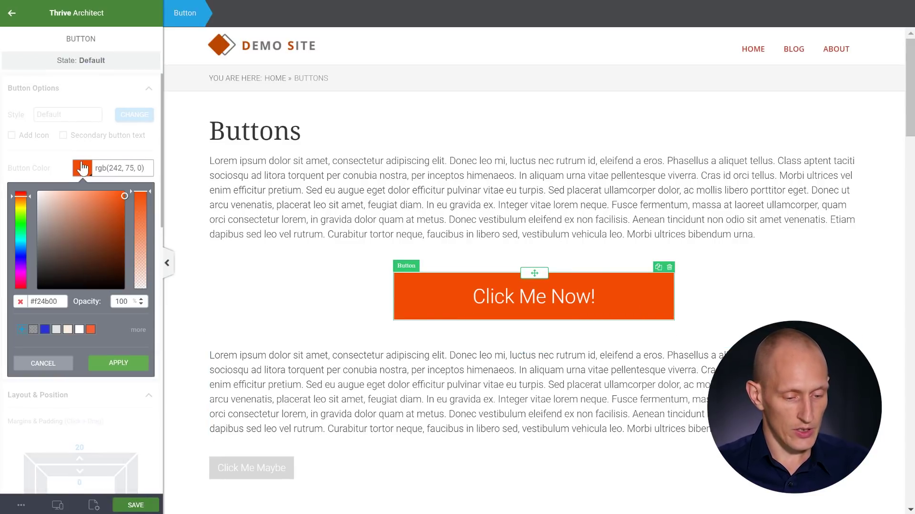
{"action": "left_click", "coordinate": [90, 329]}
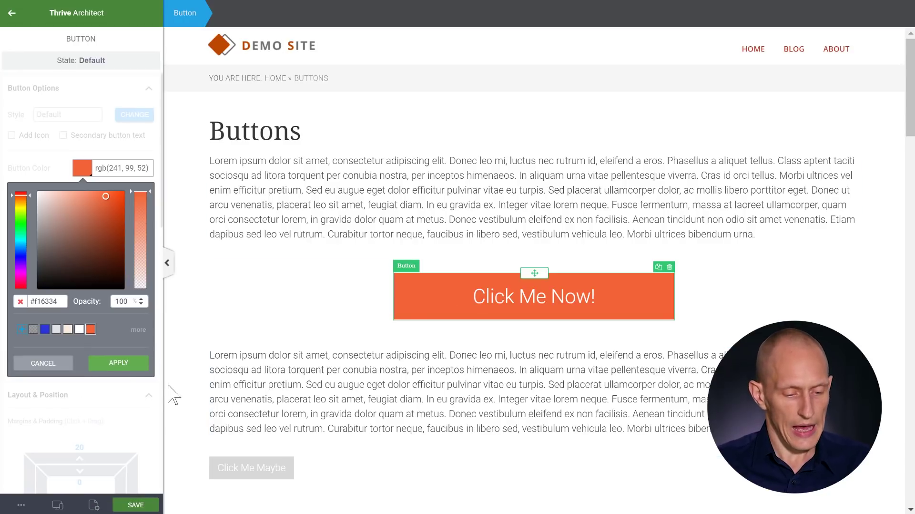
{"action": "left_click", "coordinate": [136, 365]}
{"action": "left_click", "coordinate": [340, 311]}
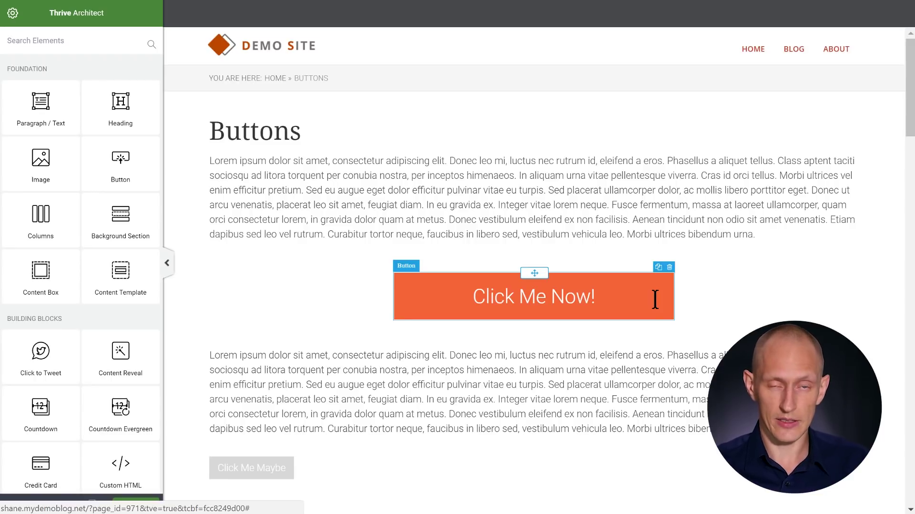
Set a lighter orange, #f97c52, as the "Click Me Now!" button's hover color and exit the hover state
{"action": "left_click", "coordinate": [672, 314]}
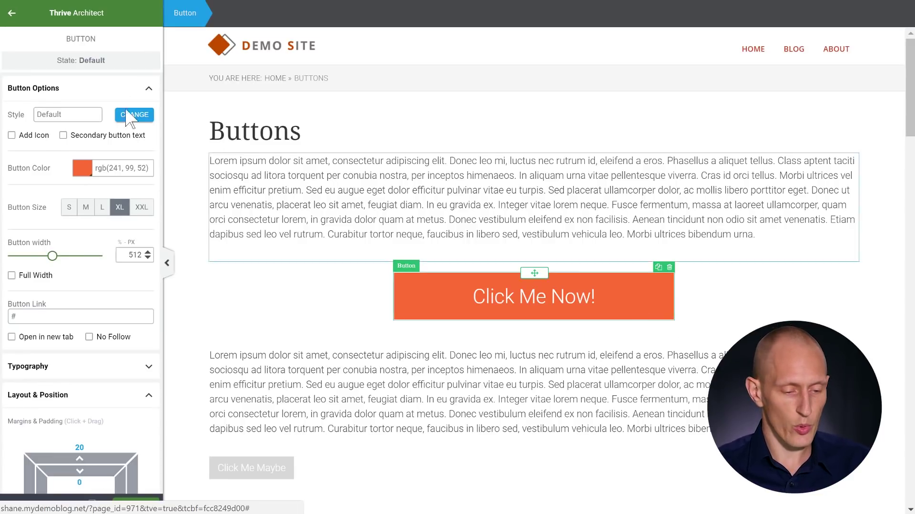
{"action": "left_click", "coordinate": [87, 72]}
{"action": "left_click", "coordinate": [23, 115]}
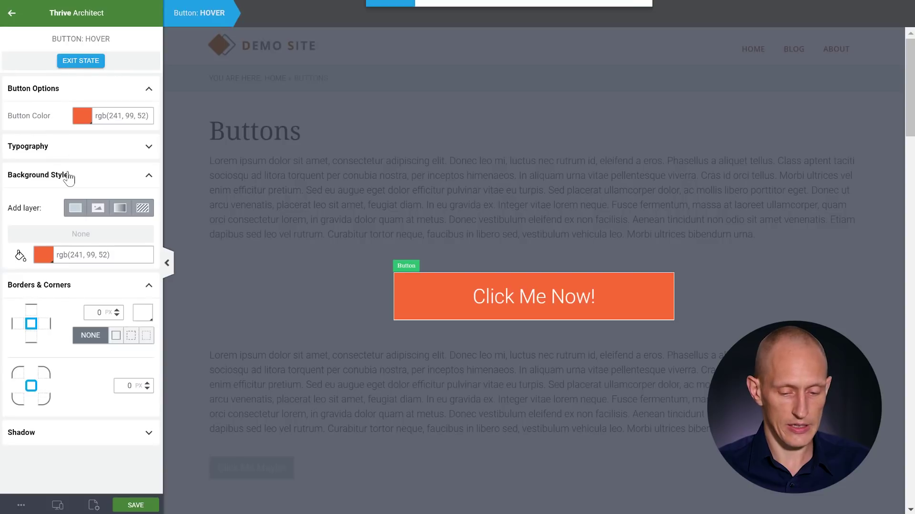
{"action": "left_click", "coordinate": [84, 116]}
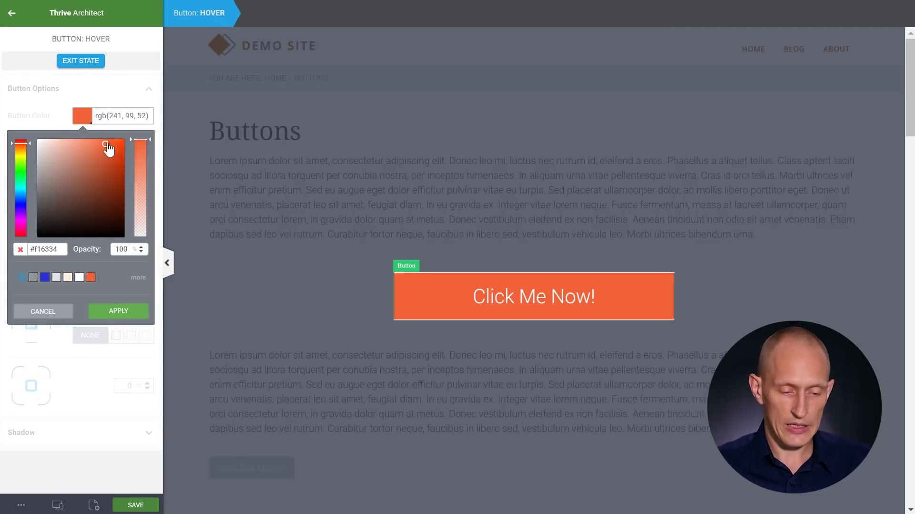
{"action": "left_click_drag", "start_coordinate": [106, 143], "coordinate": [95, 141]}
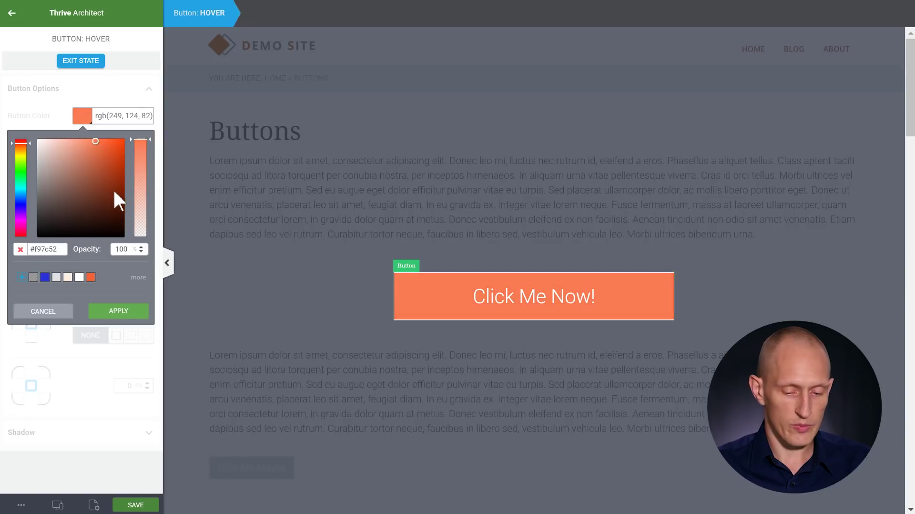
{"action": "left_click", "coordinate": [129, 312]}
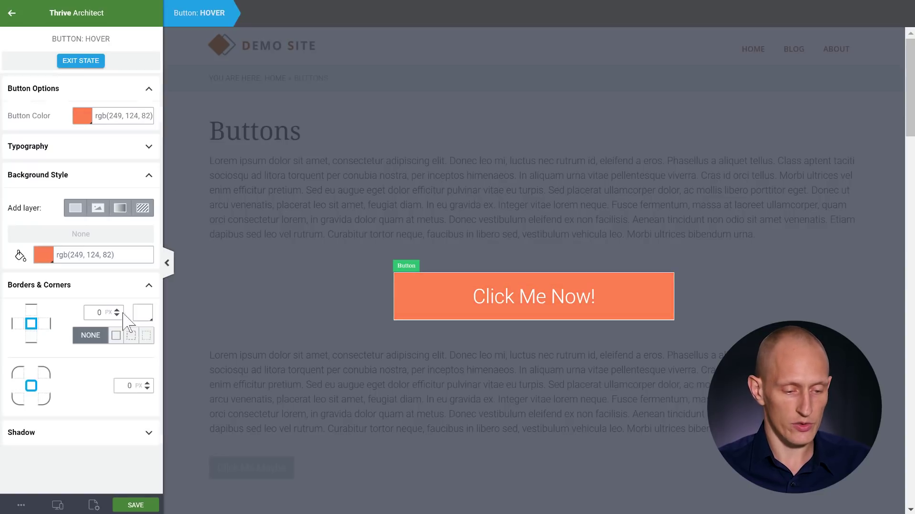
{"action": "left_click", "coordinate": [74, 67]}
{"action": "left_click", "coordinate": [311, 305]}
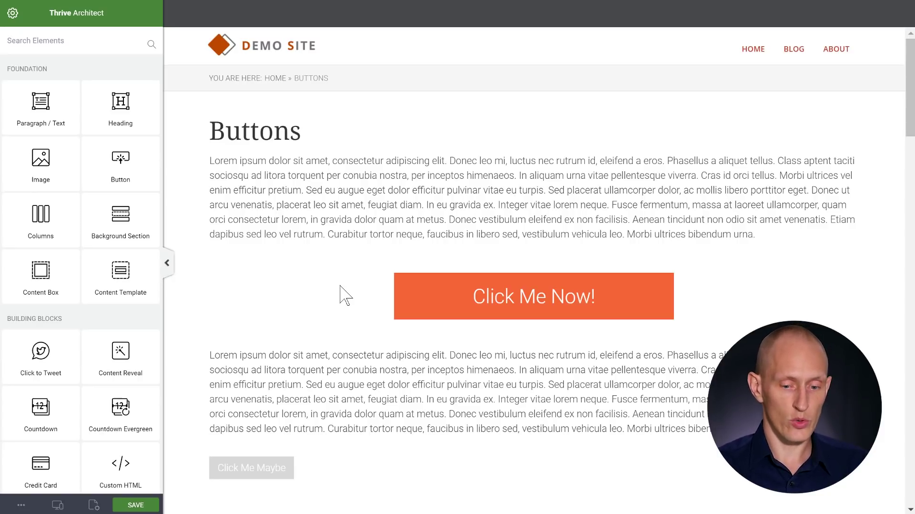
Round all corners of the "Click Me Now!" button to 8 px in its default state
{"action": "left_click", "coordinate": [401, 303]}
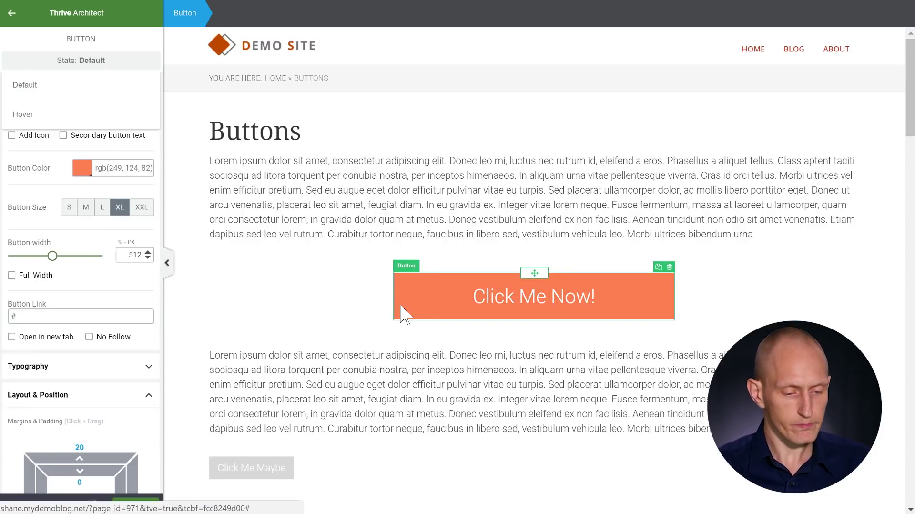
{"action": "left_click", "coordinate": [122, 60]}
{"action": "scroll", "coordinate": [133, 208], "scroll_direction": "down", "scroll_amount": 10}
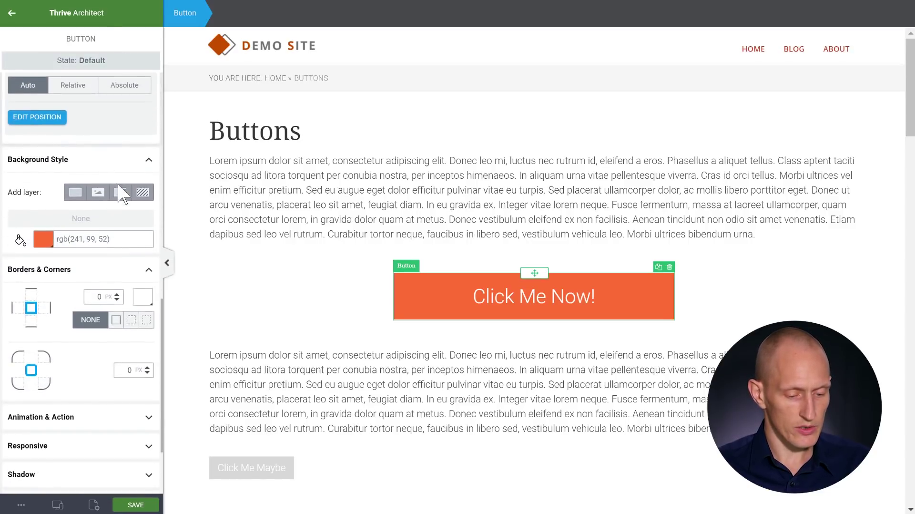
{"action": "left_click_drag", "start_coordinate": [148, 370], "coordinate": [151, 368]}
{"action": "left_click", "coordinate": [328, 308]}
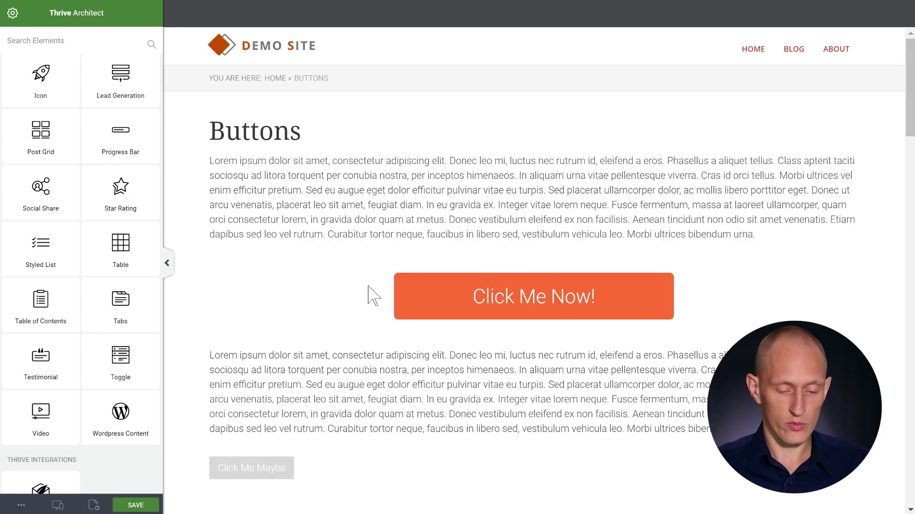
Add a border along only the bottom edge of the "Click Me Now!" button in darker orange #db5022
{"action": "left_click", "coordinate": [412, 314]}
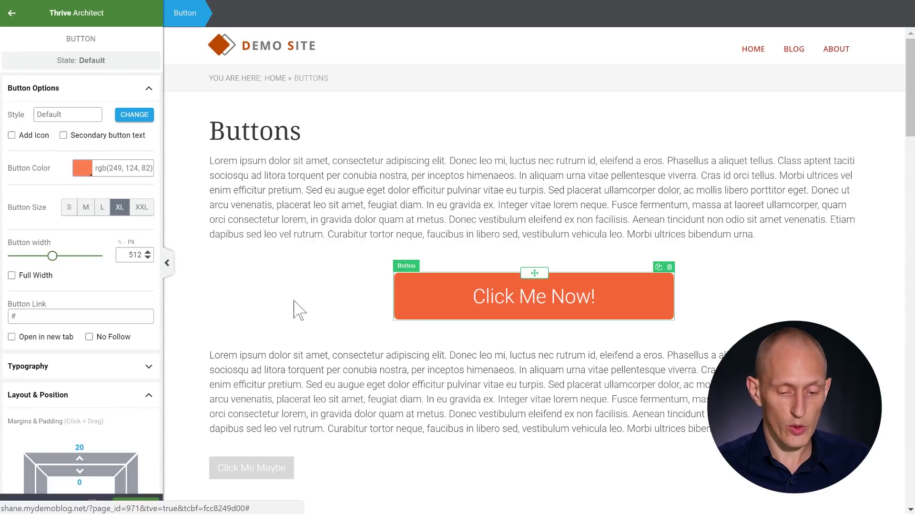
{"action": "scroll", "coordinate": [100, 214], "scroll_direction": "down", "scroll_amount": 4}
{"action": "scroll", "coordinate": [100, 212], "scroll_direction": "down", "scroll_amount": 8}
{"action": "scroll", "coordinate": [101, 245], "scroll_direction": "down", "scroll_amount": 3}
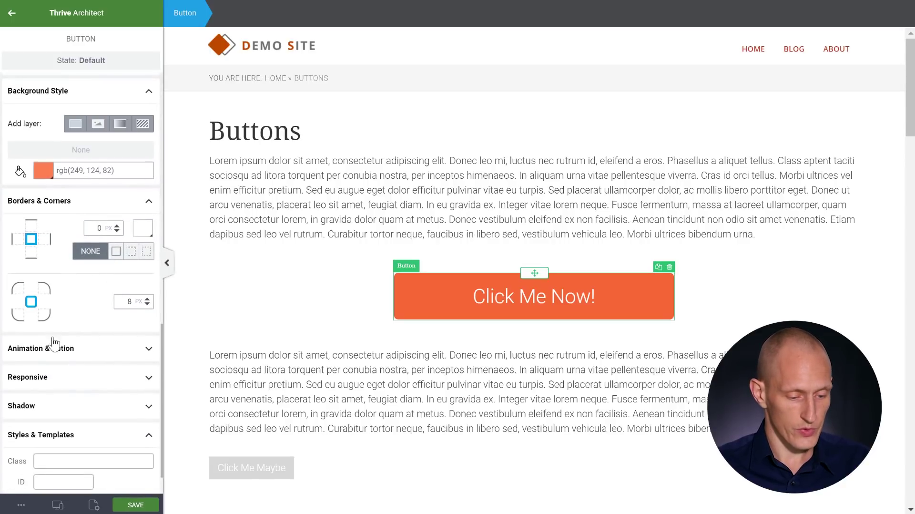
{"action": "left_click", "coordinate": [32, 258]}
{"action": "left_click", "coordinate": [143, 229]}
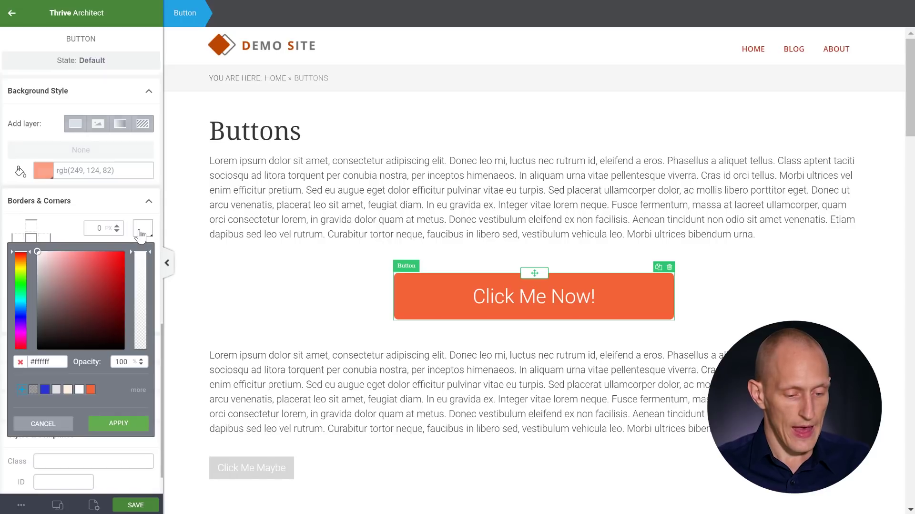
{"action": "left_click", "coordinate": [90, 390]}
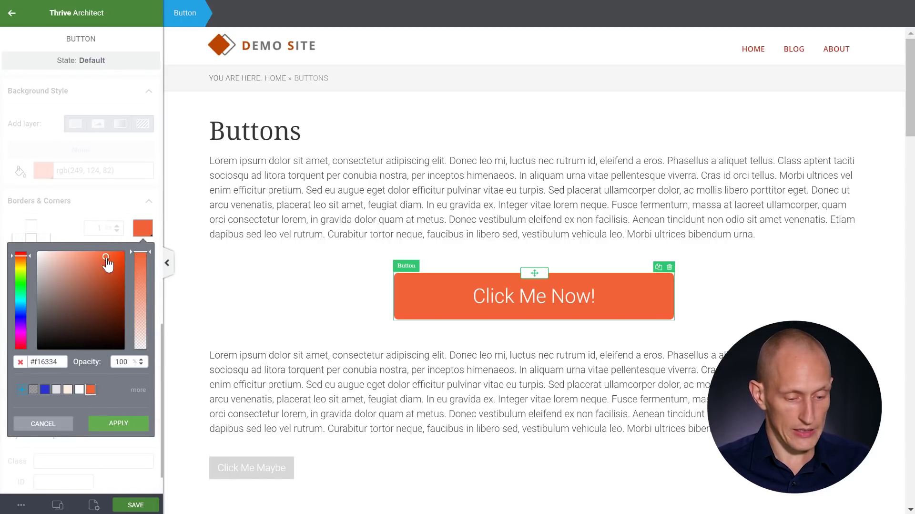
{"action": "left_click_drag", "start_coordinate": [107, 258], "coordinate": [111, 267]}
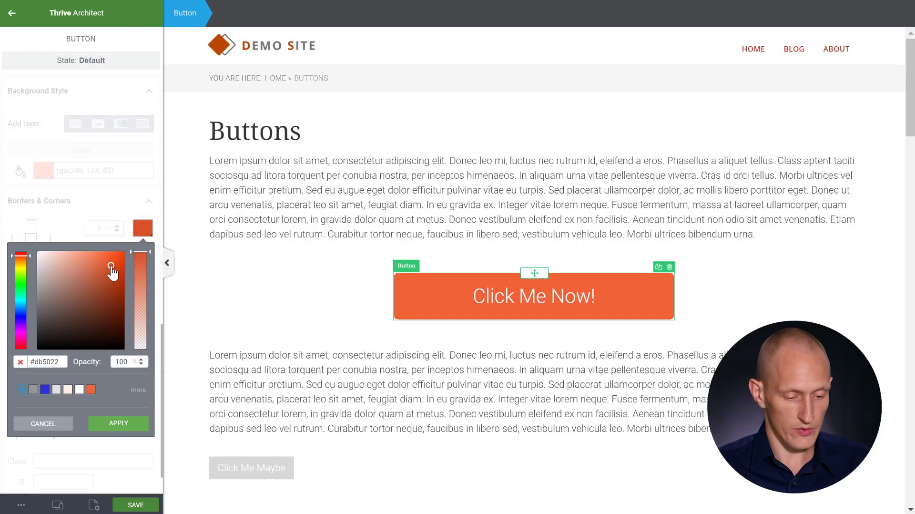
{"action": "left_click", "coordinate": [114, 423]}
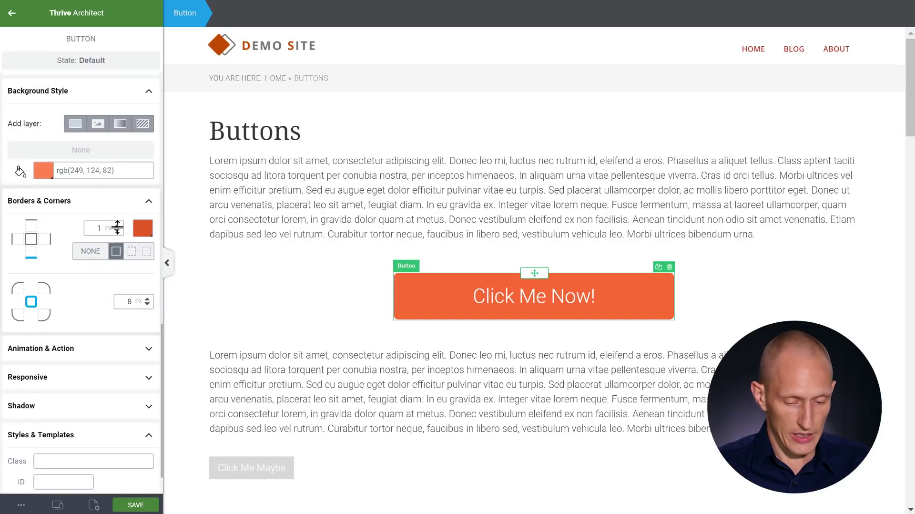
Set the "Click Me Now!" button's bottom border to 3 px thick and apply a slightly darker orange to it
{"action": "mouse_move", "coordinate": [117, 227]}
{"action": "left_mouse_down"}
{"action": "mouse_move", "coordinate": [116, 217]}
{"action": "mouse_move", "coordinate": [116, 225]}
{"action": "left_mouse_up"}
{"action": "left_click", "coordinate": [150, 233]}
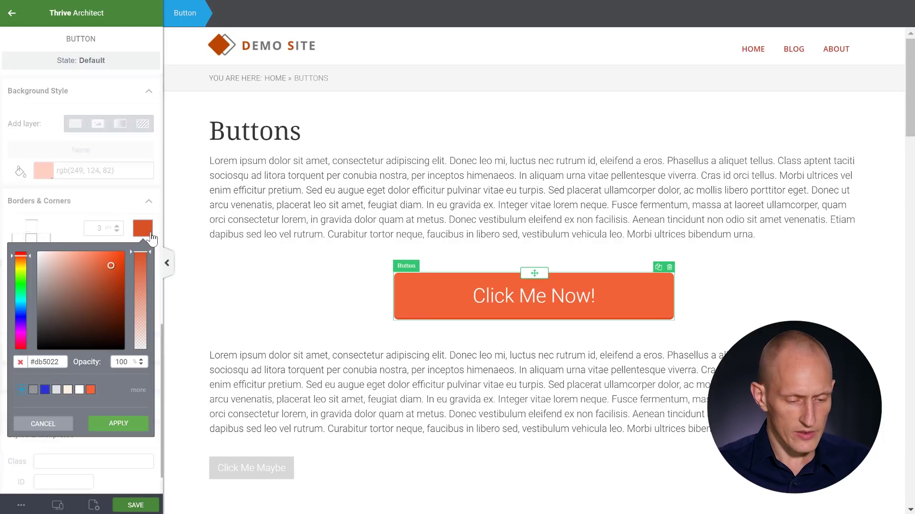
{"action": "left_click_drag", "start_coordinate": [115, 263], "coordinate": [119, 276]}
{"action": "left_click", "coordinate": [118, 423]}
{"action": "left_click", "coordinate": [266, 320]}
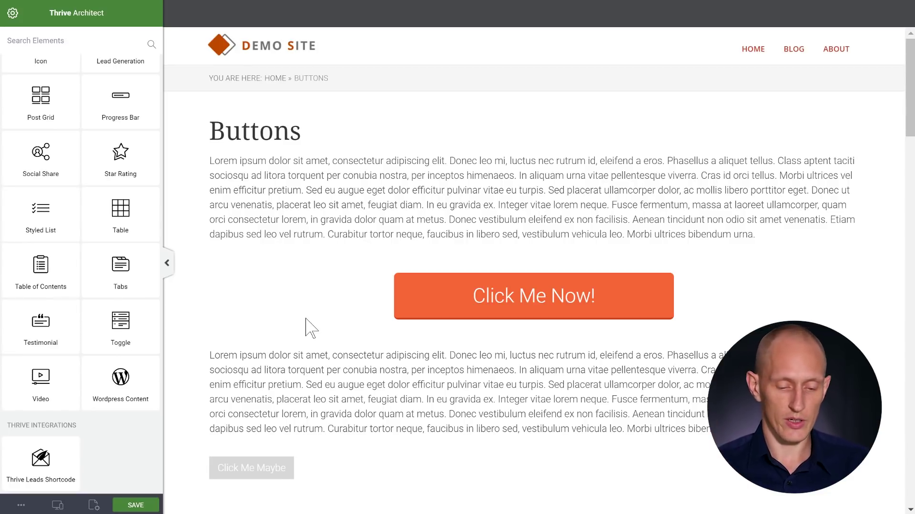
Add a drop shadow to the "Click Me Now!" button with angle 270 degrees, distance 7 px and blur 26 px
{"action": "left_click", "coordinate": [413, 316]}
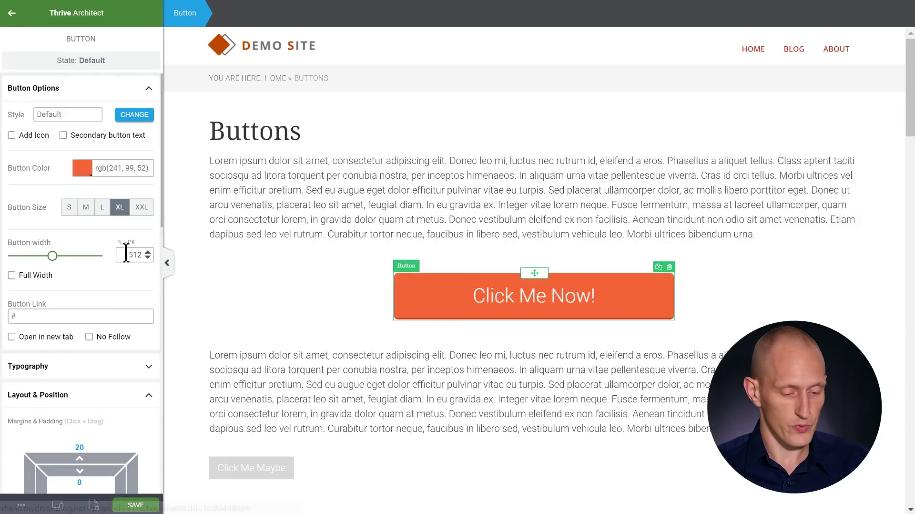
{"action": "scroll", "coordinate": [124, 258], "scroll_direction": "down", "scroll_amount": 10}
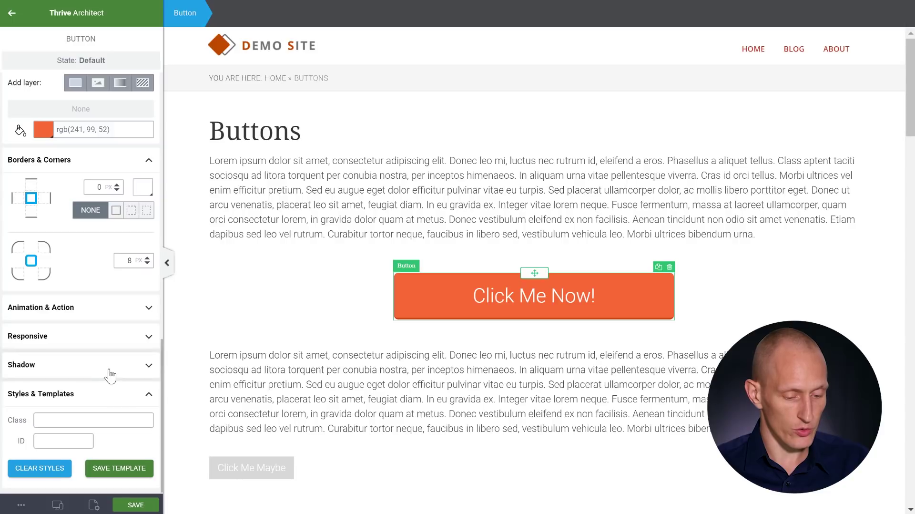
{"action": "left_click", "coordinate": [109, 371]}
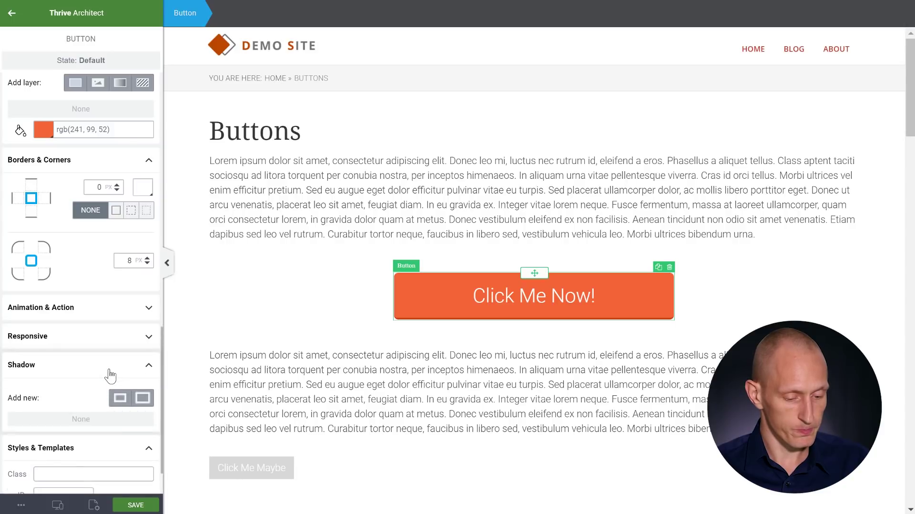
{"action": "left_click", "coordinate": [143, 398]}
{"action": "double_click", "coordinate": [120, 340]}
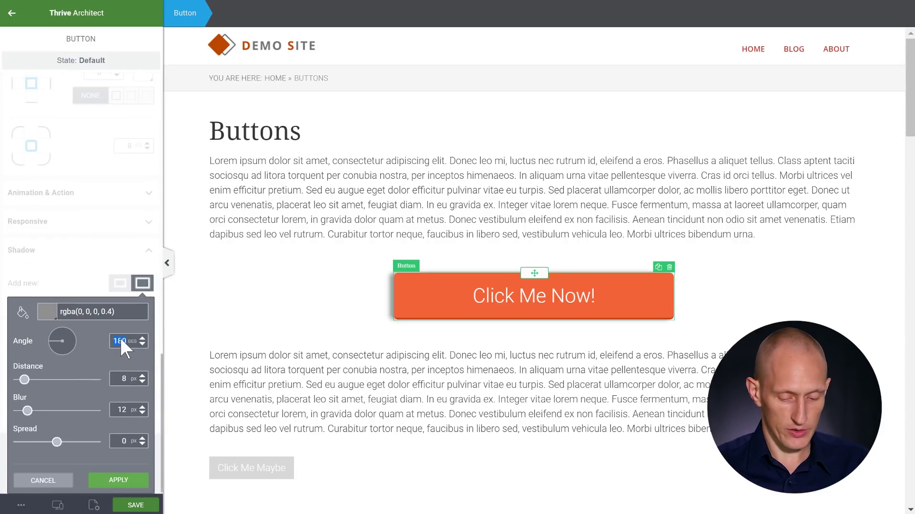
{"action": "type", "text": "270"}
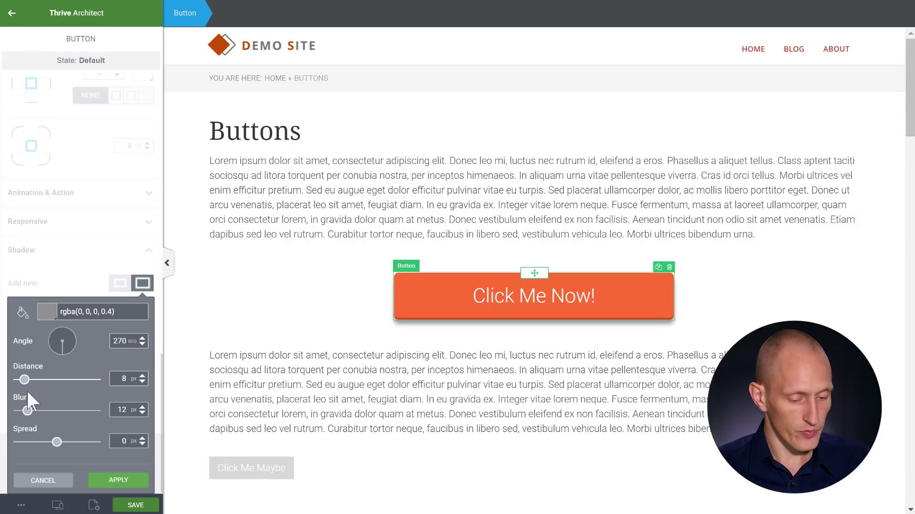
{"action": "left_click_drag", "start_coordinate": [24, 379], "coordinate": [30, 411]}
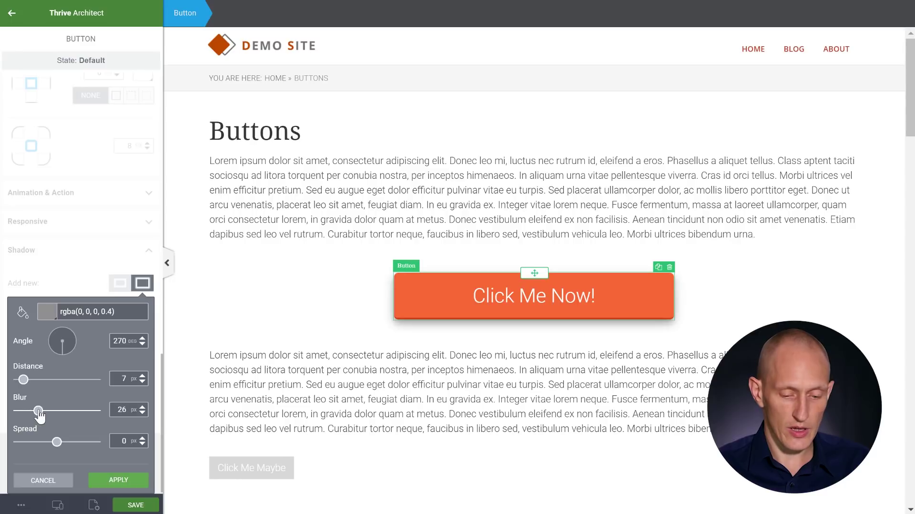
Lower the black shadow color's opacity to about 21%, apply the shadow and deselect the button
{"action": "left_click", "coordinate": [47, 312]}
{"action": "left_click_drag", "start_coordinate": [147, 367], "coordinate": [146, 379]}
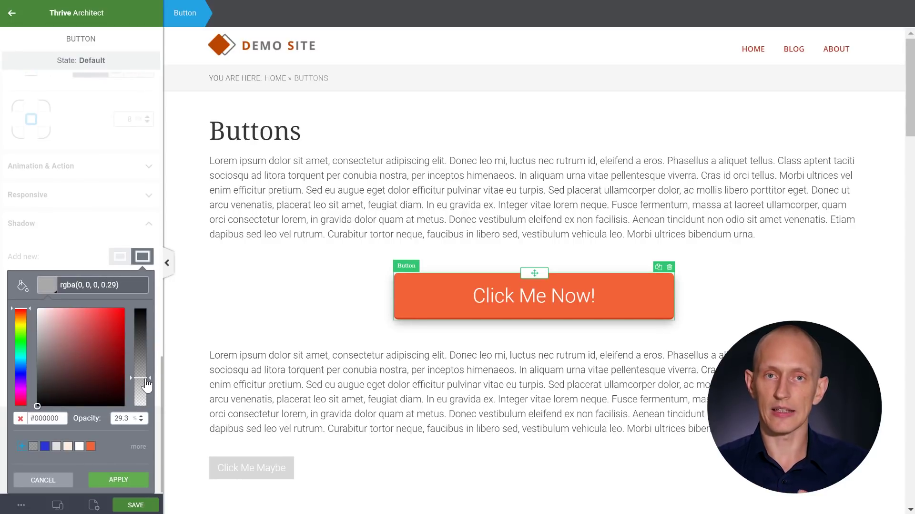
{"action": "left_click_drag", "start_coordinate": [147, 384], "coordinate": [148, 392]}
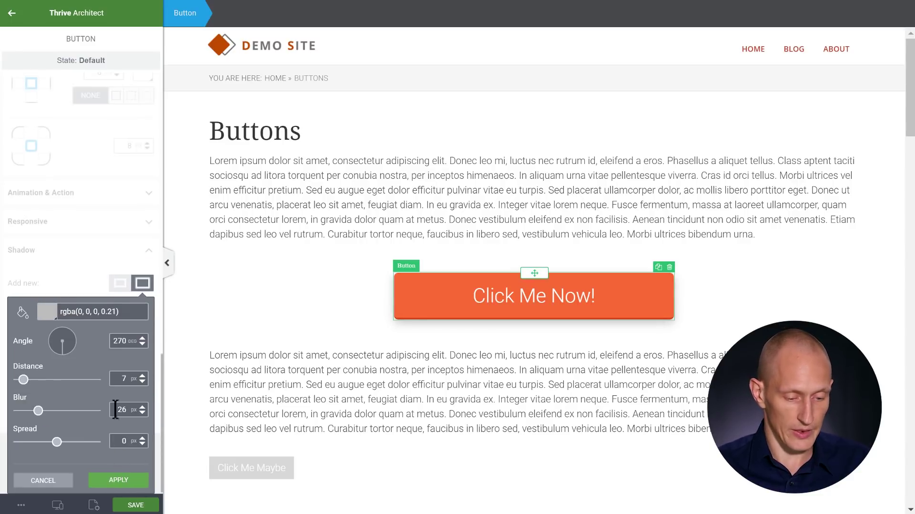
{"action": "left_click", "coordinate": [117, 478]}
{"action": "left_click", "coordinate": [780, 296]}
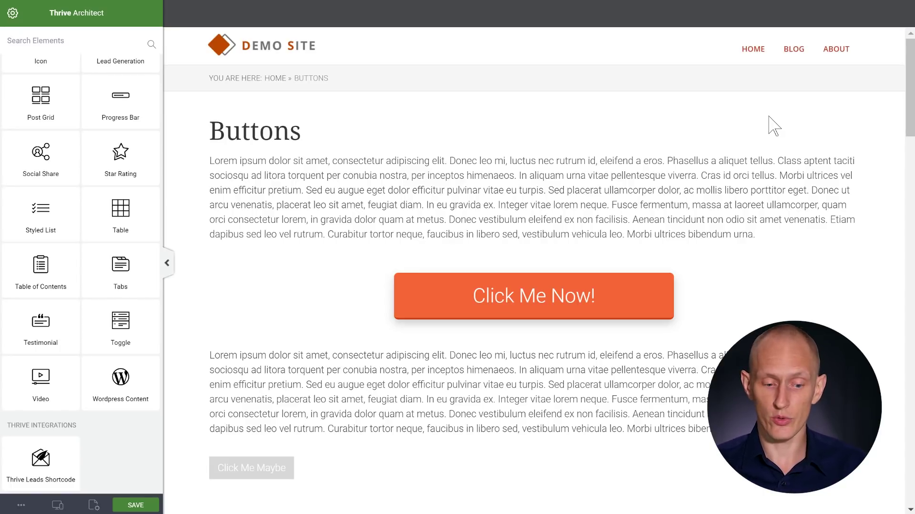
Insert a new default button between the second paragraph and the "Click Me Maybe" button
{"action": "scroll", "coordinate": [148, 226], "scroll_direction": "up", "scroll_amount": 10}
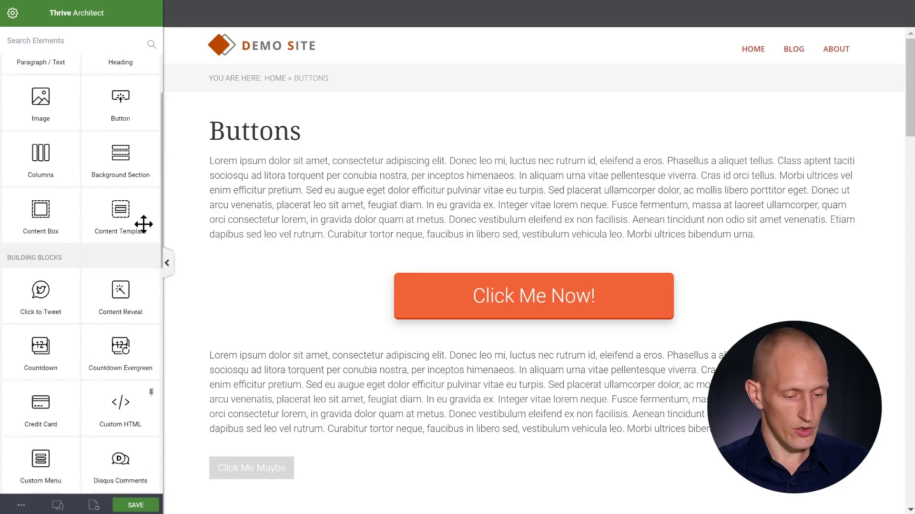
{"action": "left_click_drag", "start_coordinate": [122, 127], "coordinate": [498, 433]}
{"action": "scroll", "coordinate": [587, 377], "scroll_direction": "down", "scroll_amount": 2}
Set the new button's top and bottom margins to 90 and its size to XXL
{"action": "scroll", "coordinate": [96, 357], "scroll_direction": "down", "scroll_amount": 3}
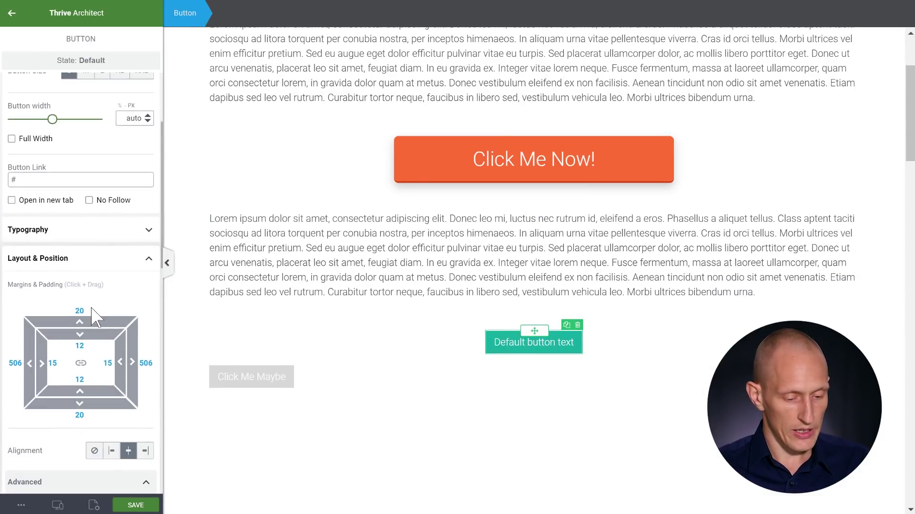
{"action": "left_click", "coordinate": [80, 309]}
{"action": "type", "text": "9"}
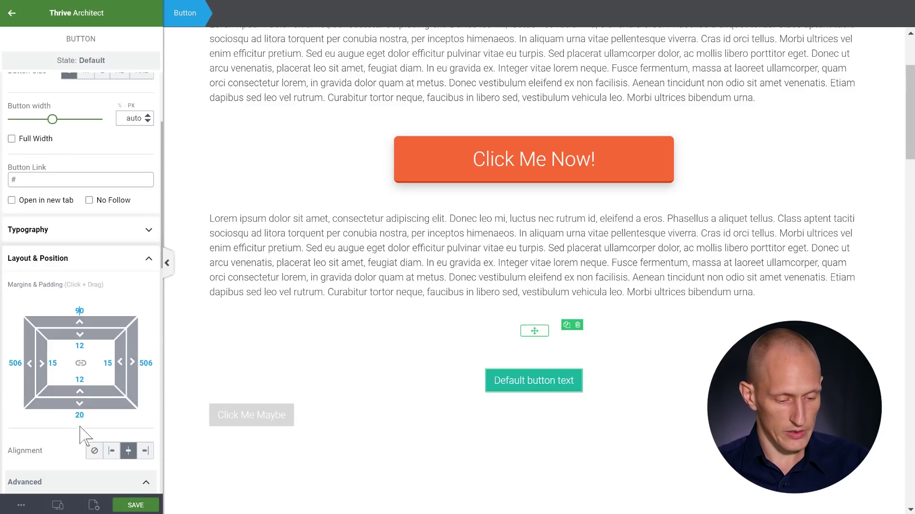
{"action": "scroll", "coordinate": [102, 347], "scroll_direction": "up", "scroll_amount": 3}
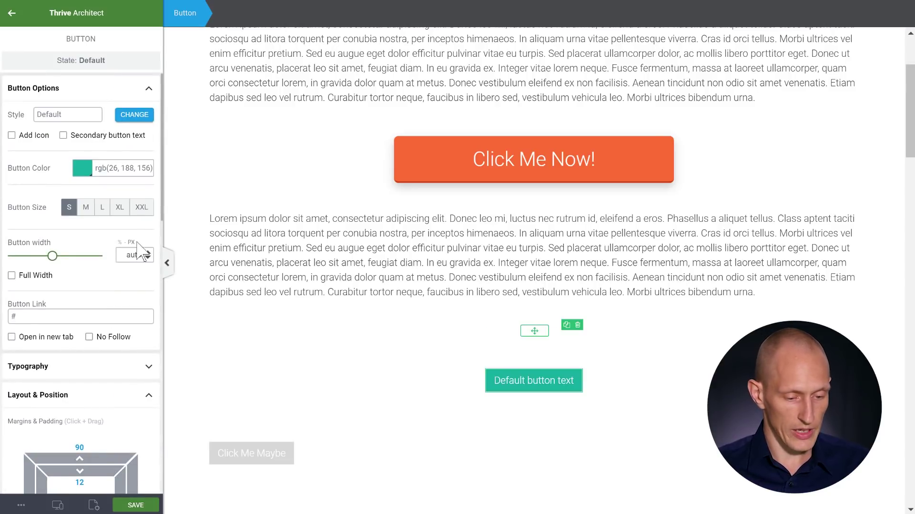
{"action": "left_click", "coordinate": [142, 207]}
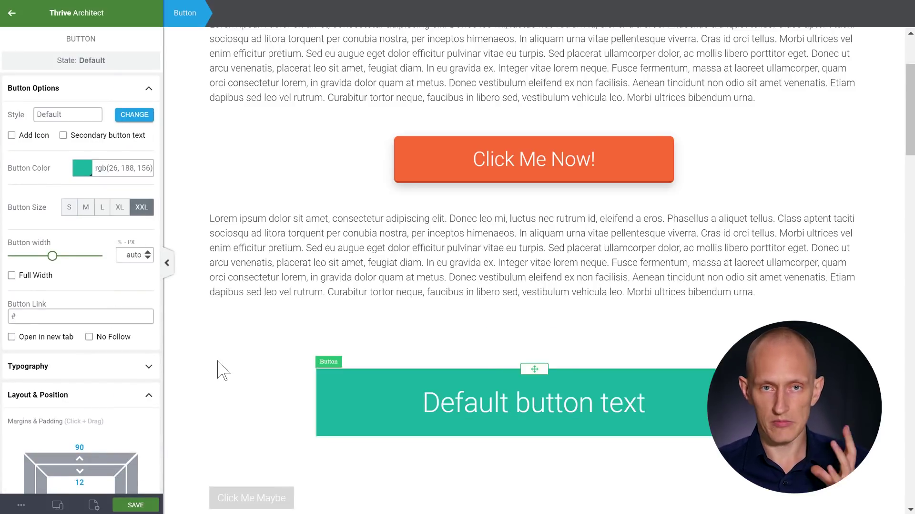
Try the text transform options on the new button and set its text to capitalize each word
{"action": "scroll", "coordinate": [247, 353], "scroll_direction": "down", "scroll_amount": 2}
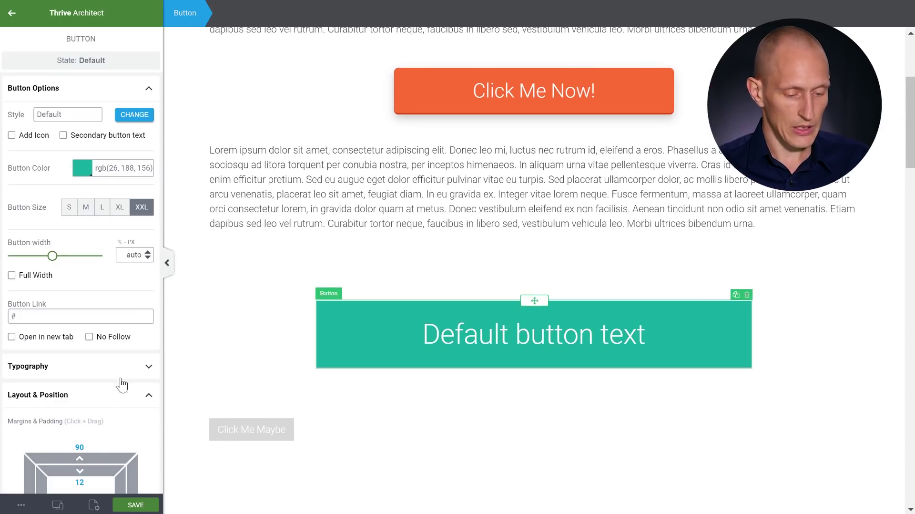
{"action": "left_click", "coordinate": [100, 377]}
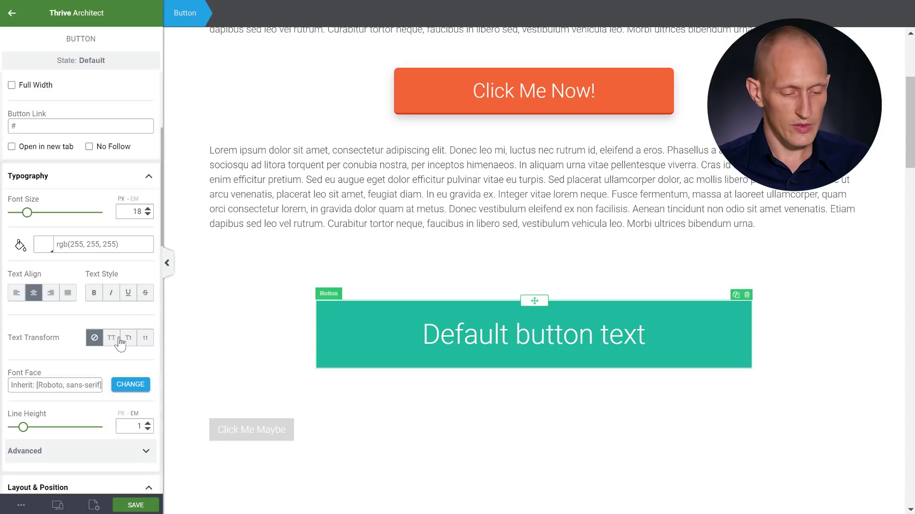
{"action": "left_click", "coordinate": [129, 337]}
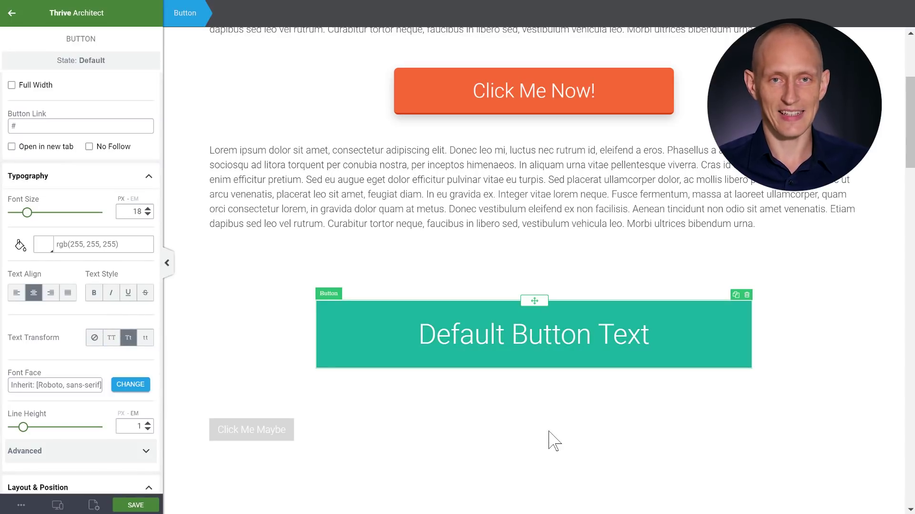
{"action": "left_click", "coordinate": [112, 340]}
{"action": "left_click", "coordinate": [95, 338]}
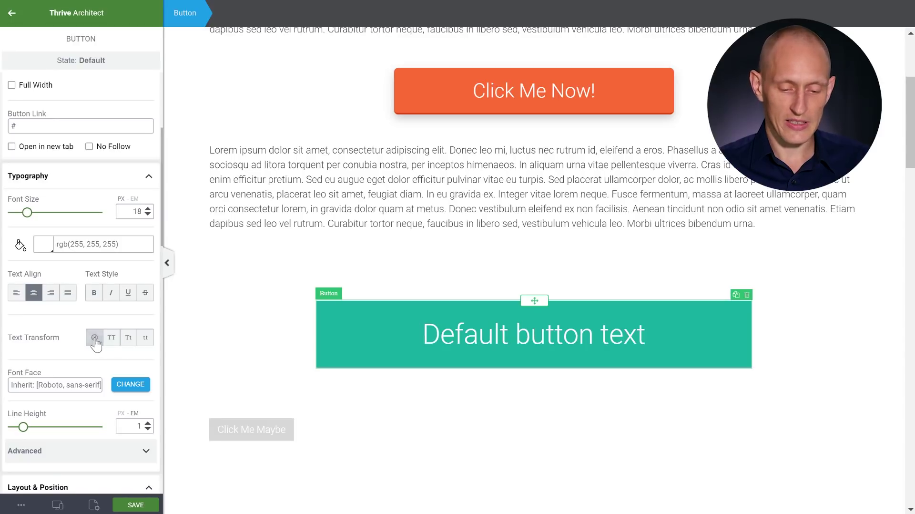
{"action": "left_click", "coordinate": [128, 338]}
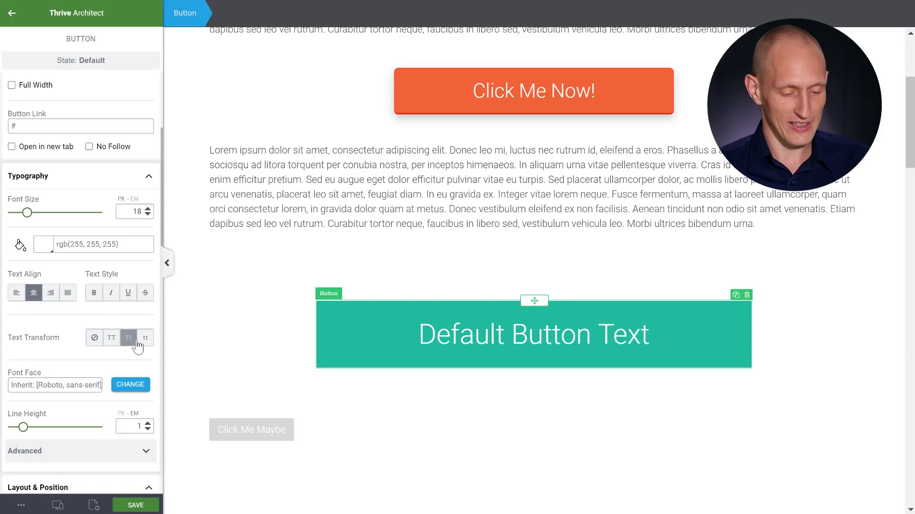
{"action": "left_click", "coordinate": [123, 180]}
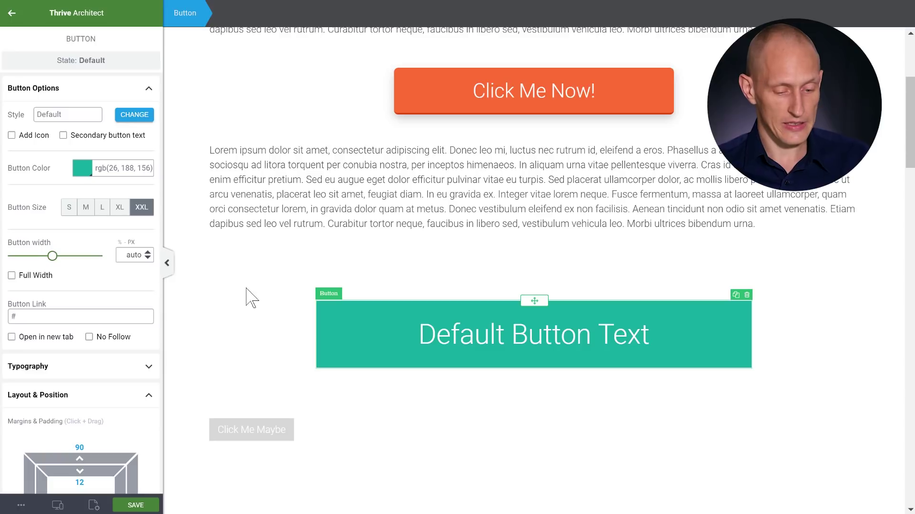
Change the XXL button's color to blue #009ad4 and save that blue to the favorite colors
{"action": "left_click", "coordinate": [347, 331]}
{"action": "left_click", "coordinate": [329, 363]}
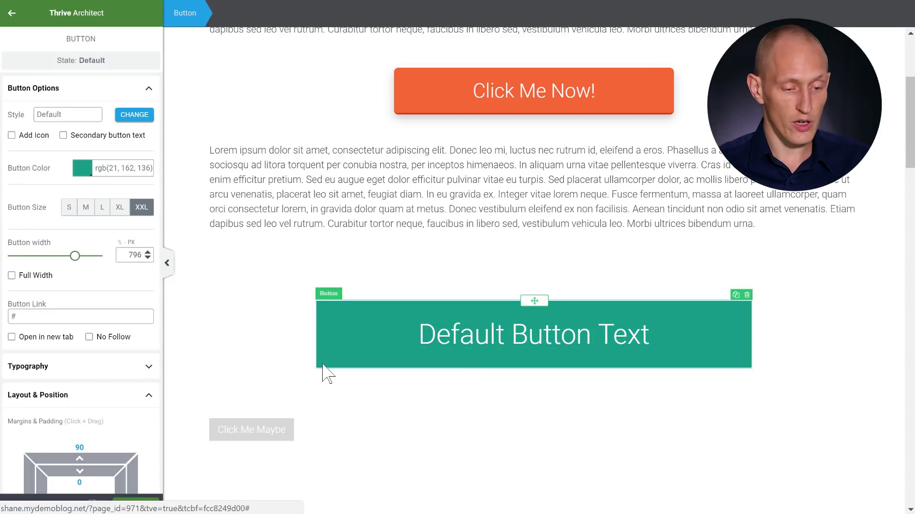
{"action": "left_click", "coordinate": [87, 172]}
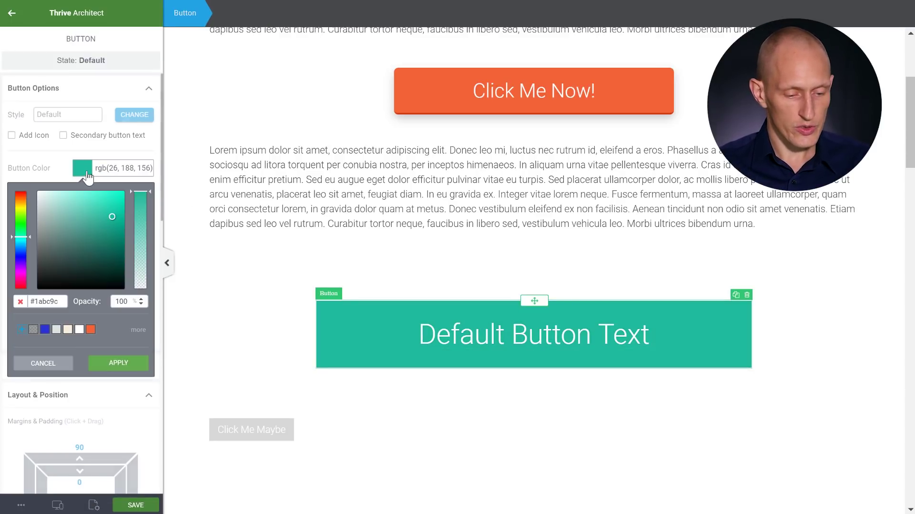
{"action": "mouse_move", "coordinate": [28, 242]}
{"action": "left_mouse_down"}
{"action": "mouse_move", "coordinate": [21, 254]}
{"action": "mouse_move", "coordinate": [20, 245]}
{"action": "left_mouse_up"}
{"action": "left_click_drag", "start_coordinate": [113, 217], "coordinate": [123, 212]}
{"action": "mouse_move", "coordinate": [24, 244]}
{"action": "left_mouse_down"}
{"action": "mouse_move", "coordinate": [24, 255]}
{"action": "mouse_move", "coordinate": [22, 244]}
{"action": "left_mouse_up"}
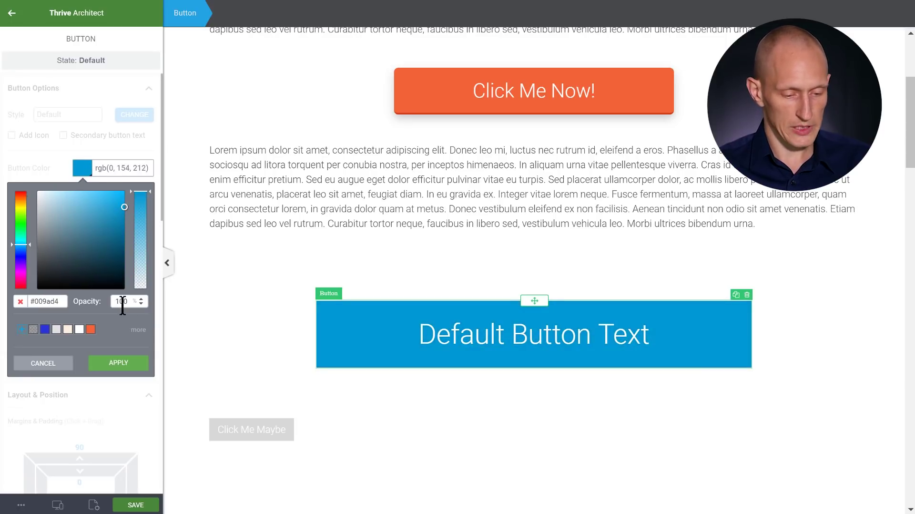
{"action": "left_click", "coordinate": [21, 329]}
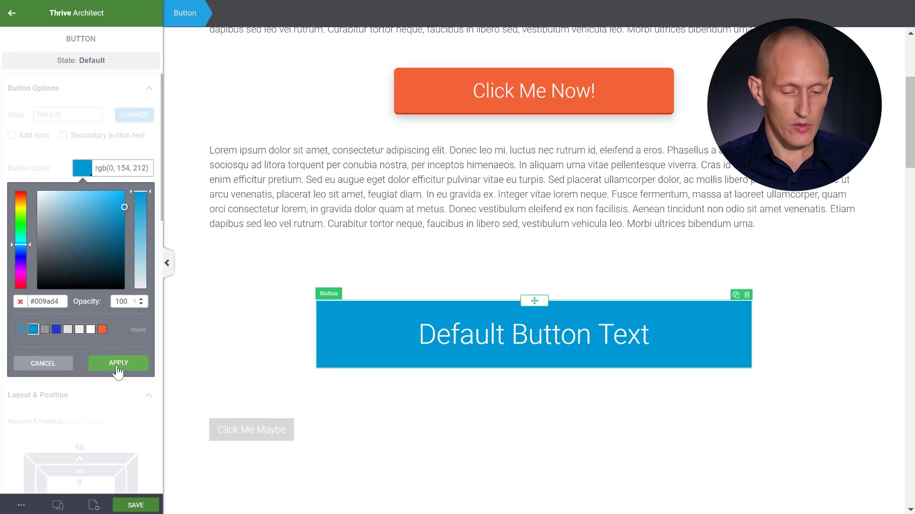
Make the XXL button's background fully transparent by setting its color opacity to 0% and apply it
{"action": "left_click_drag", "start_coordinate": [141, 192], "coordinate": [142, 311]}
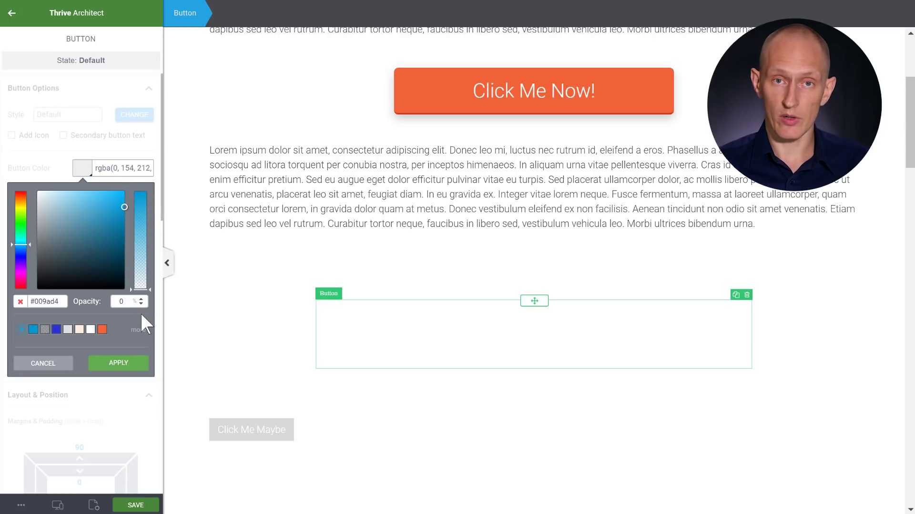
{"action": "left_click", "coordinate": [135, 368]}
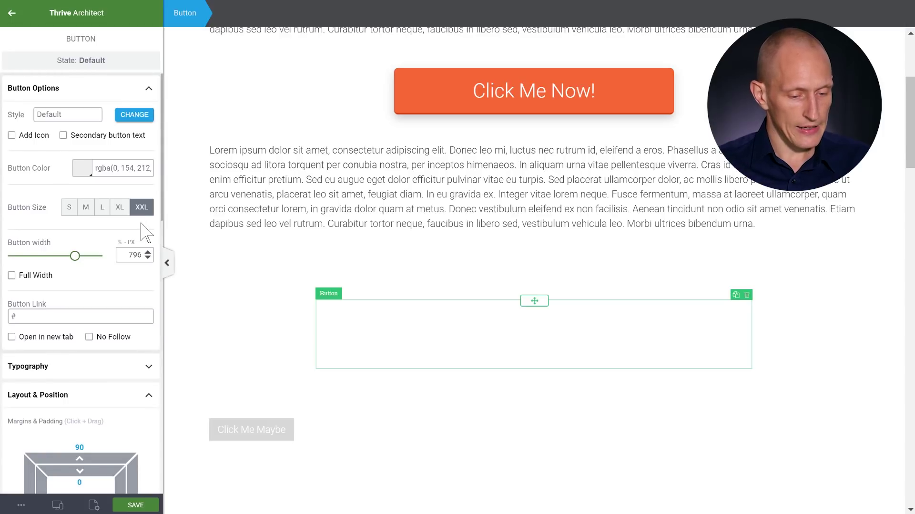
{"action": "scroll", "coordinate": [103, 255], "scroll_direction": "down", "scroll_amount": 5}
{"action": "scroll", "coordinate": [19, 181], "scroll_direction": "up", "scroll_amount": 2}
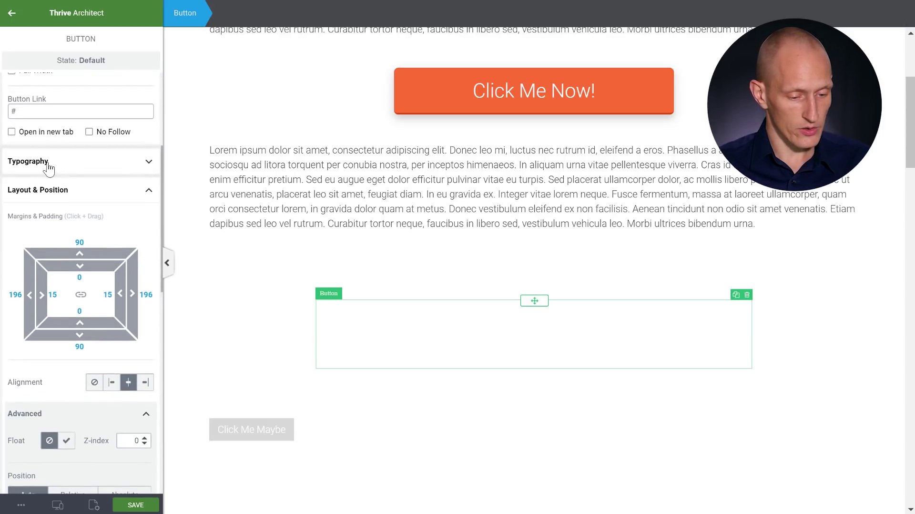
Change the transparent button's text color to the saved blue #009ad4 and apply it
{"action": "left_click", "coordinate": [20, 165]}
{"action": "scroll", "coordinate": [82, 224], "scroll_direction": "up", "scroll_amount": 3}
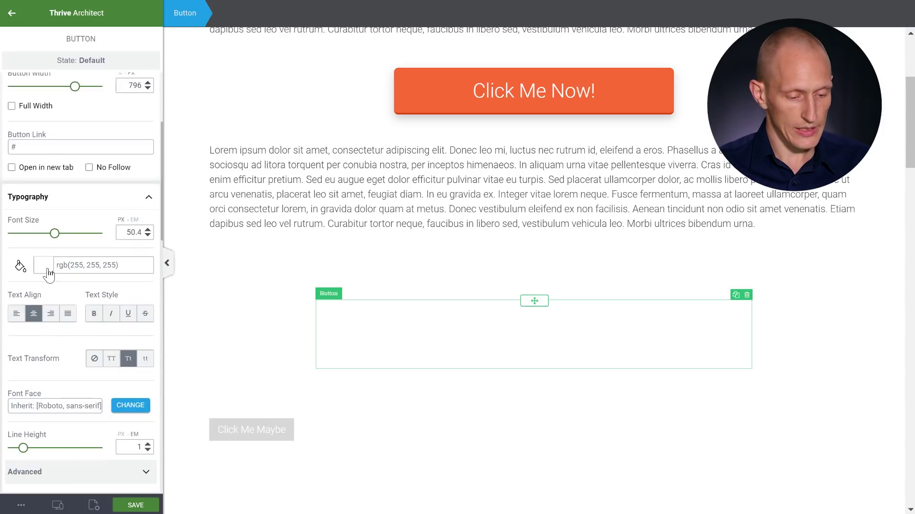
{"action": "left_click", "coordinate": [43, 263]}
{"action": "left_click", "coordinate": [34, 424]}
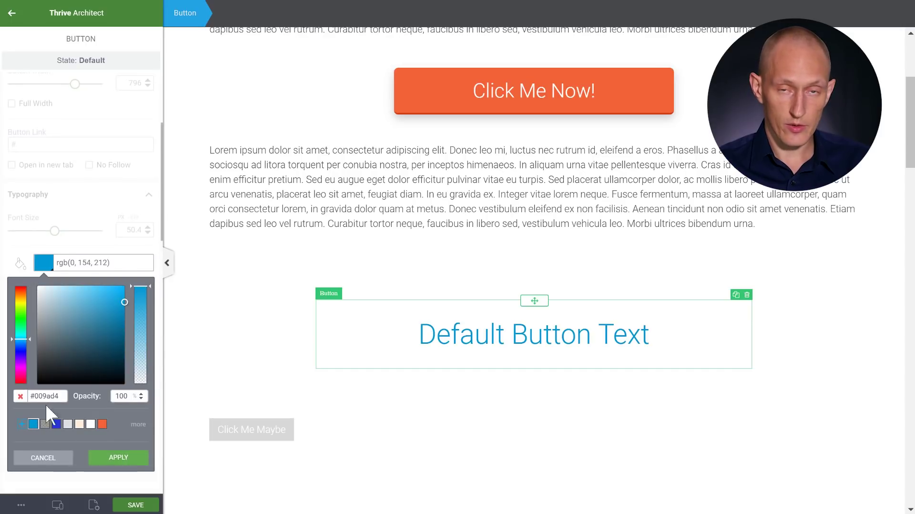
{"action": "left_click", "coordinate": [118, 457]}
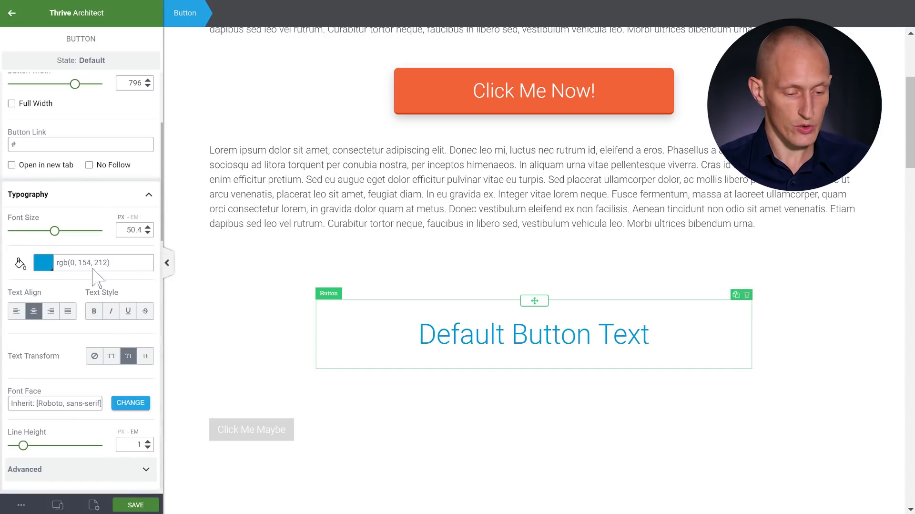
Give the transparent button a solid 2 px border in the saved blue #009ad4
{"action": "left_click", "coordinate": [95, 195]}
{"action": "scroll", "coordinate": [133, 238], "scroll_direction": "down", "scroll_amount": 7}
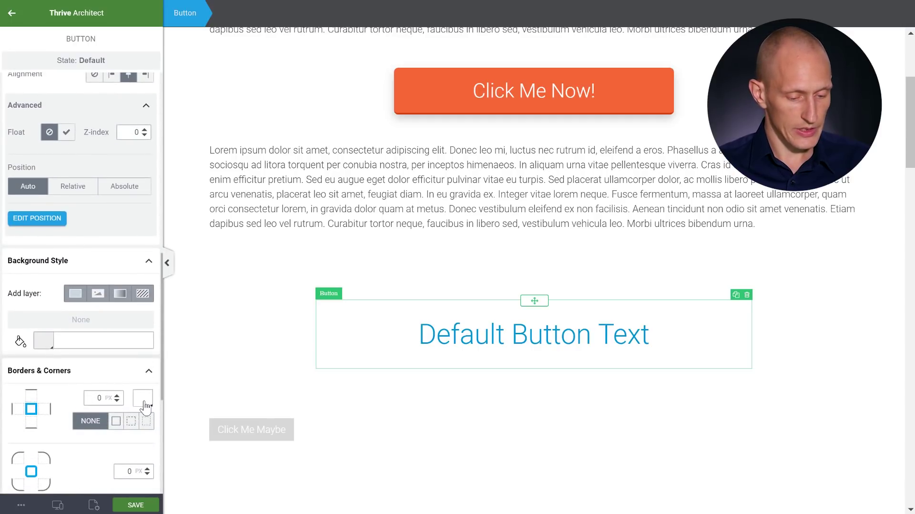
{"action": "left_click", "coordinate": [144, 399]}
{"action": "left_click", "coordinate": [33, 426]}
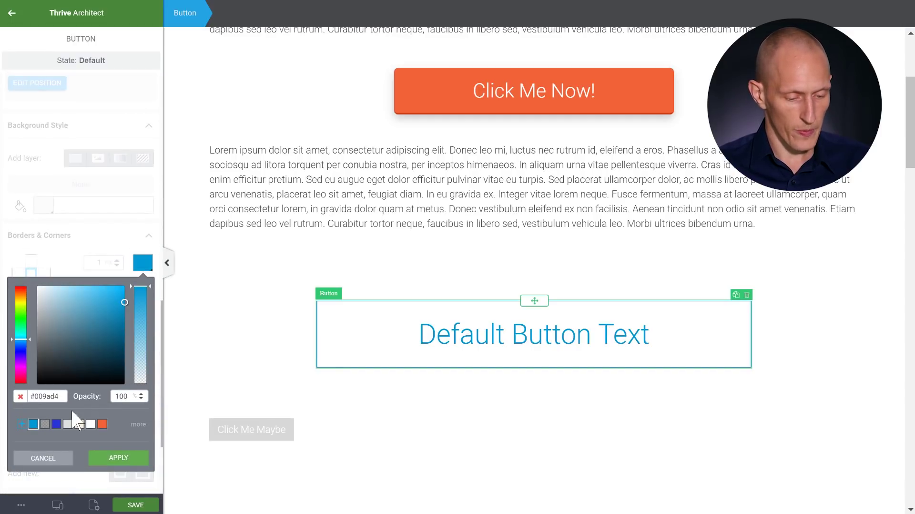
{"action": "left_click", "coordinate": [127, 458]}
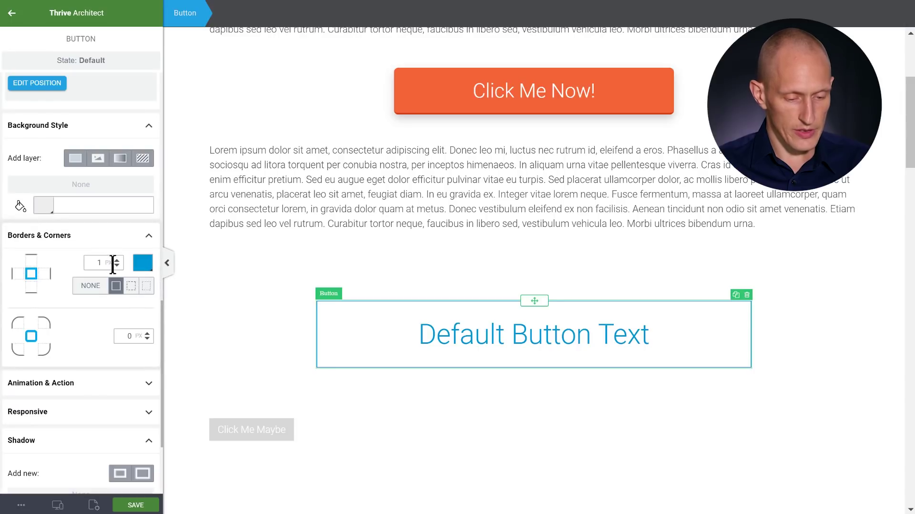
{"action": "left_click_drag", "start_coordinate": [117, 262], "coordinate": [118, 260]}
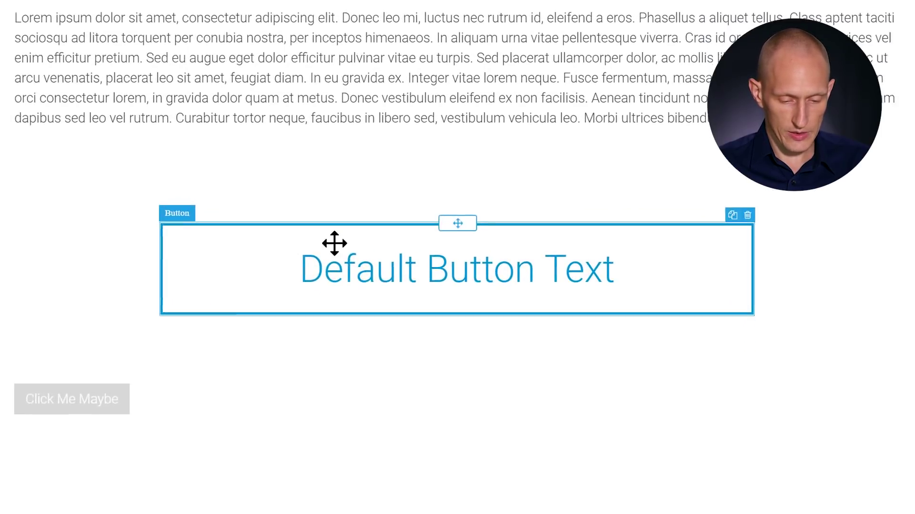
{"action": "left_click", "coordinate": [562, 404]}
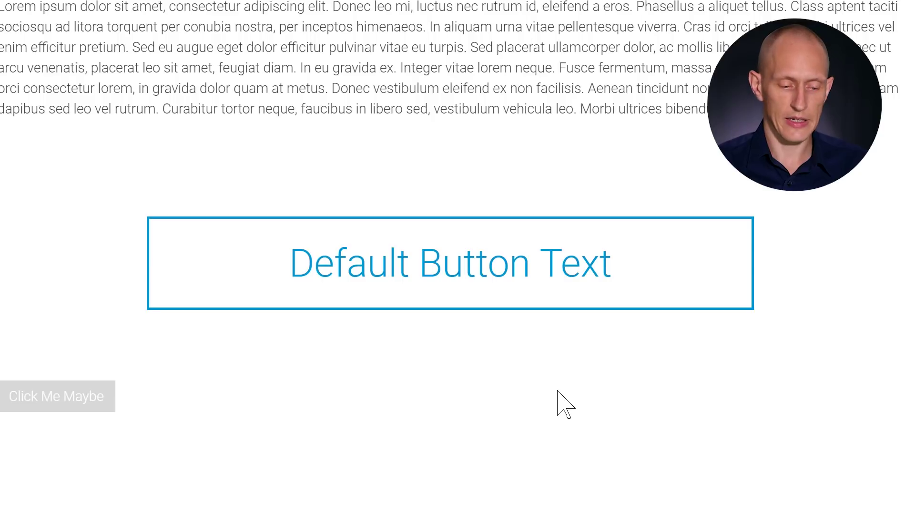
Try a thinner 1 px border on the transparent button and deselect it to view the look
{"action": "left_click", "coordinate": [164, 293]}
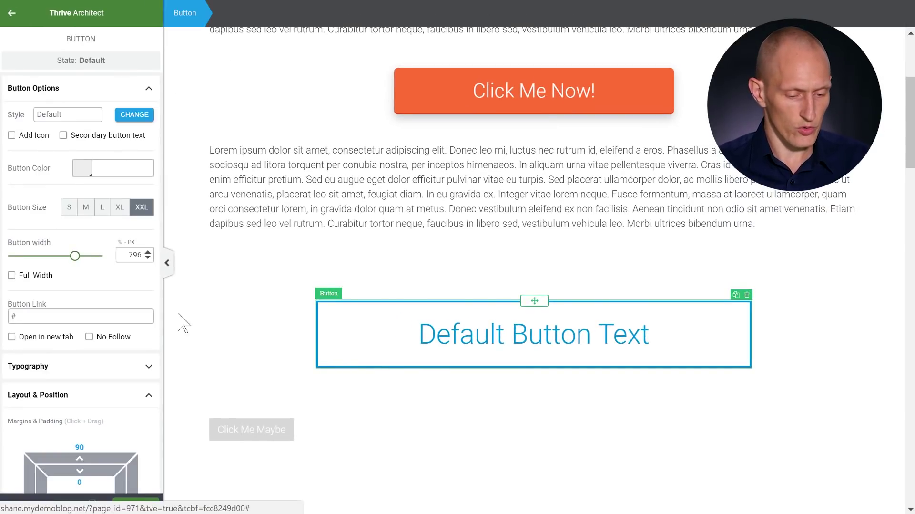
{"action": "scroll", "coordinate": [122, 292], "scroll_direction": "down", "scroll_amount": 10}
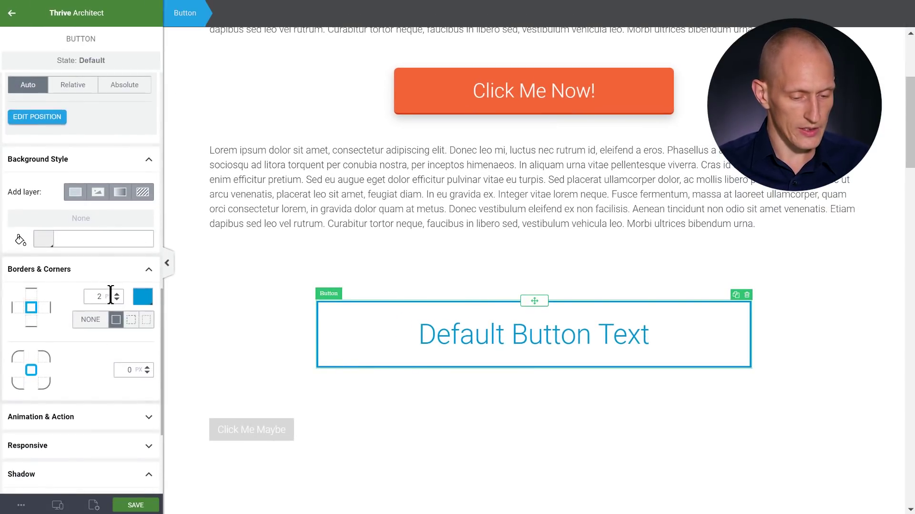
{"action": "left_click_drag", "start_coordinate": [98, 296], "coordinate": [106, 297]}
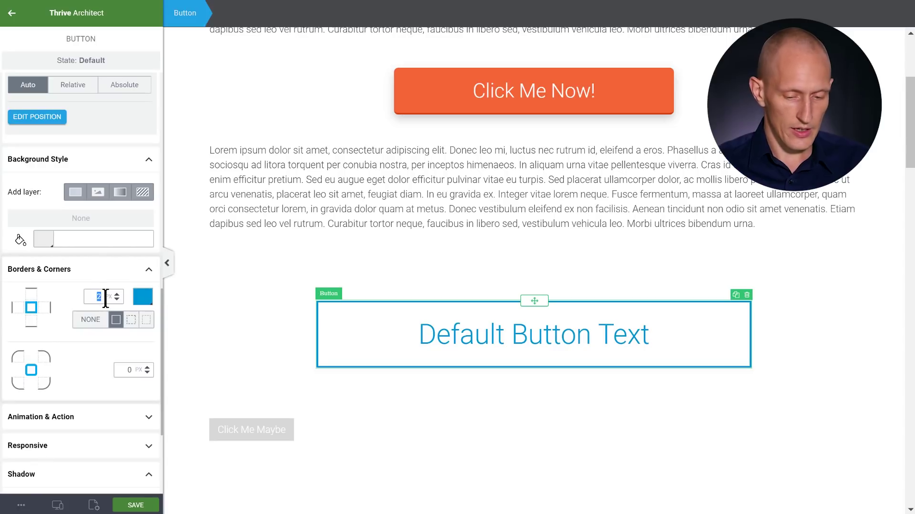
{"action": "type", "text": "1"}
{"action": "left_click", "coordinate": [210, 353]}
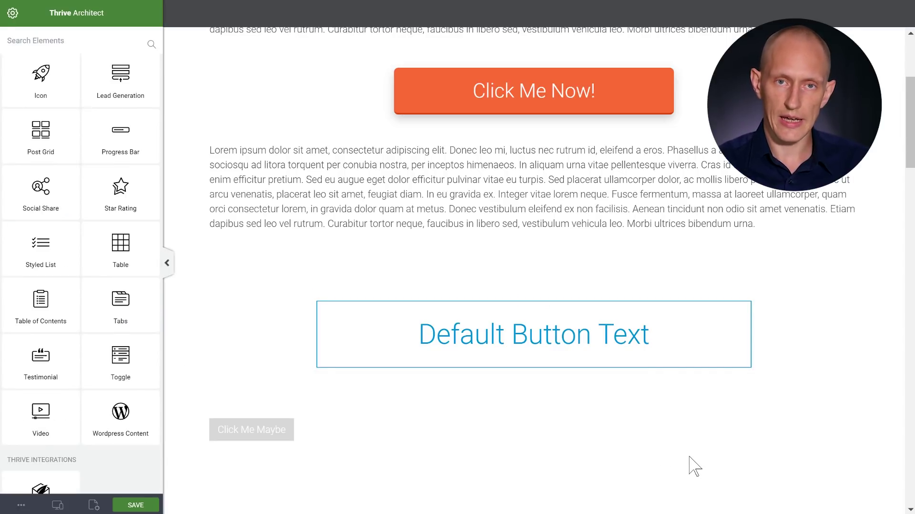
Try a thick 12 px border on the transparent button and deselect it to view the look
{"action": "left_click", "coordinate": [323, 353]}
{"action": "scroll", "coordinate": [96, 296], "scroll_direction": "down", "scroll_amount": 10}
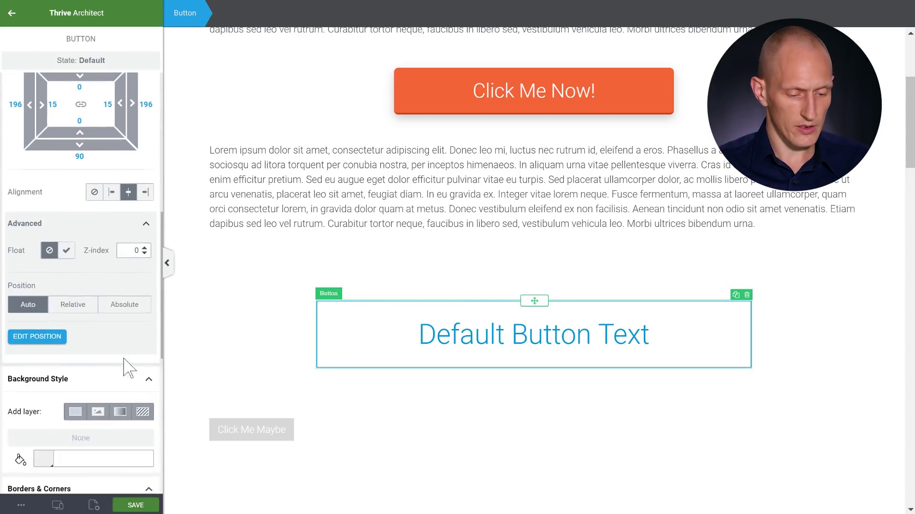
{"action": "left_click_drag", "start_coordinate": [117, 228], "coordinate": [117, 207]}
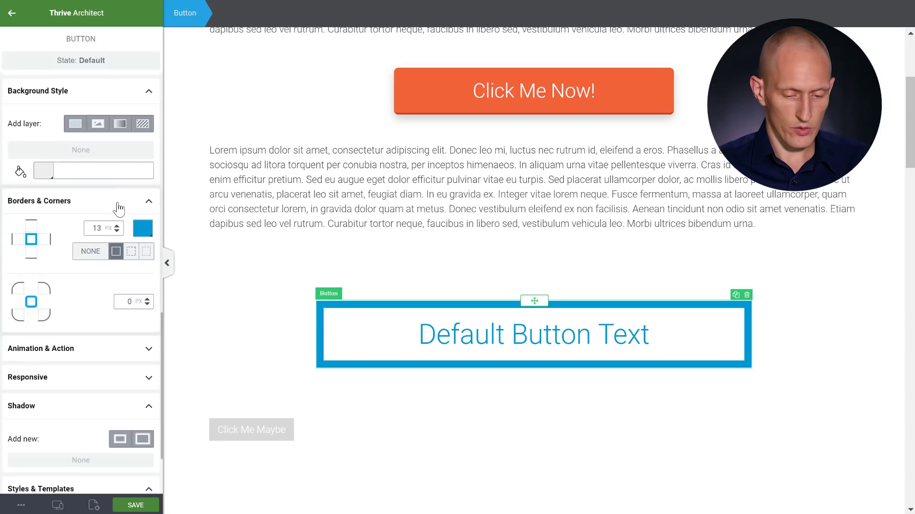
{"action": "left_click", "coordinate": [268, 358]}
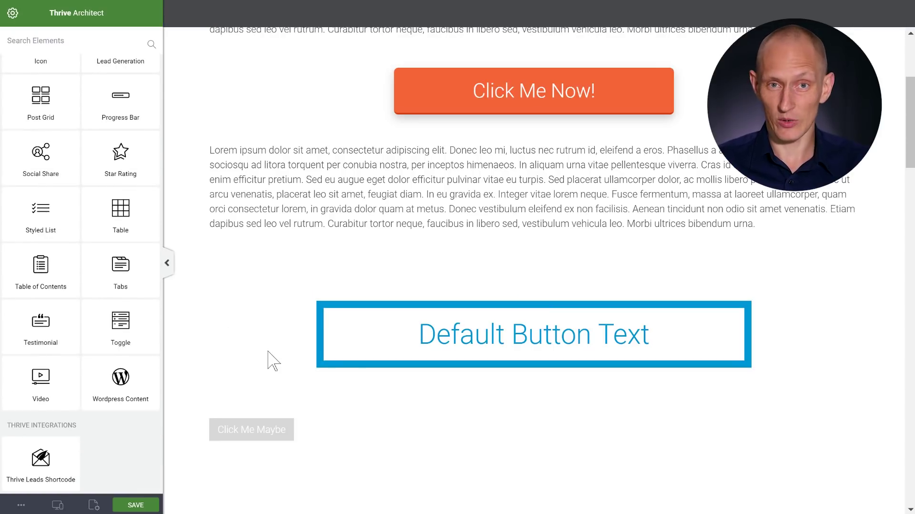
Set the transparent button's border width to 3 px and deselect the button
{"action": "left_click", "coordinate": [323, 356]}
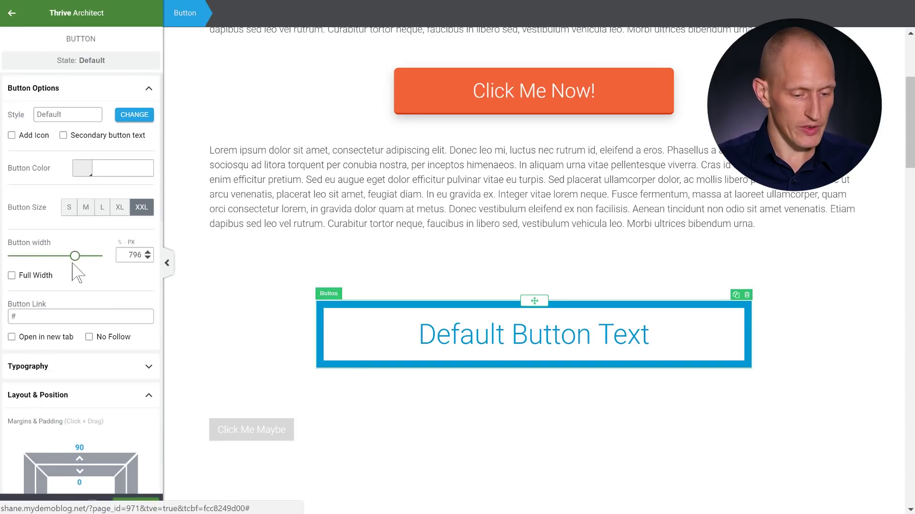
{"action": "scroll", "coordinate": [95, 281], "scroll_direction": "down", "scroll_amount": 6}
{"action": "scroll", "coordinate": [95, 281], "scroll_direction": "down", "scroll_amount": 5}
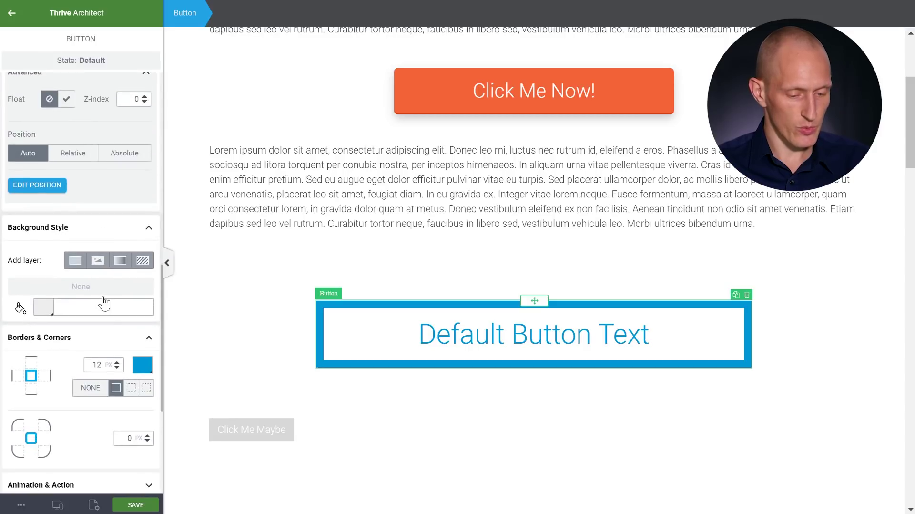
{"action": "double_click", "coordinate": [97, 365]}
{"action": "type", "text": "3"}
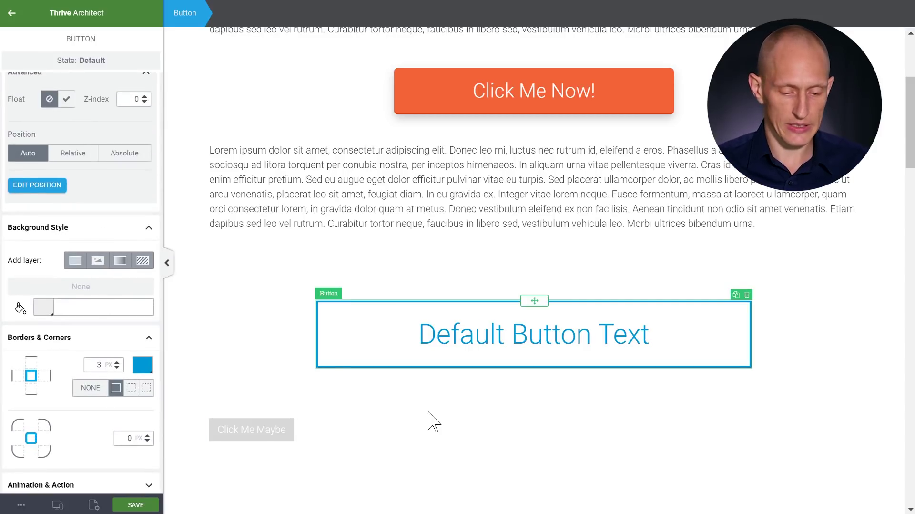
{"action": "left_click", "coordinate": [231, 298]}
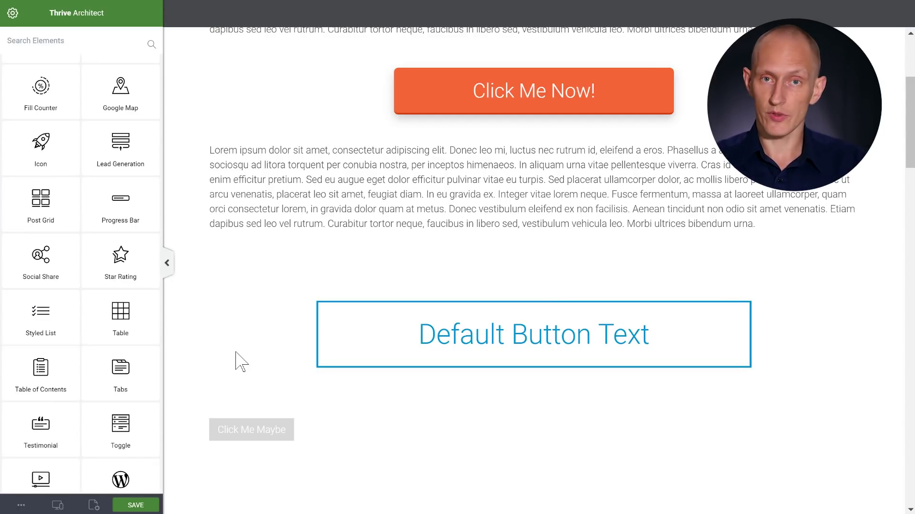
Set the outlined button's hover-state color to the saved blue #009ad4 and apply it
{"action": "left_click", "coordinate": [356, 329]}
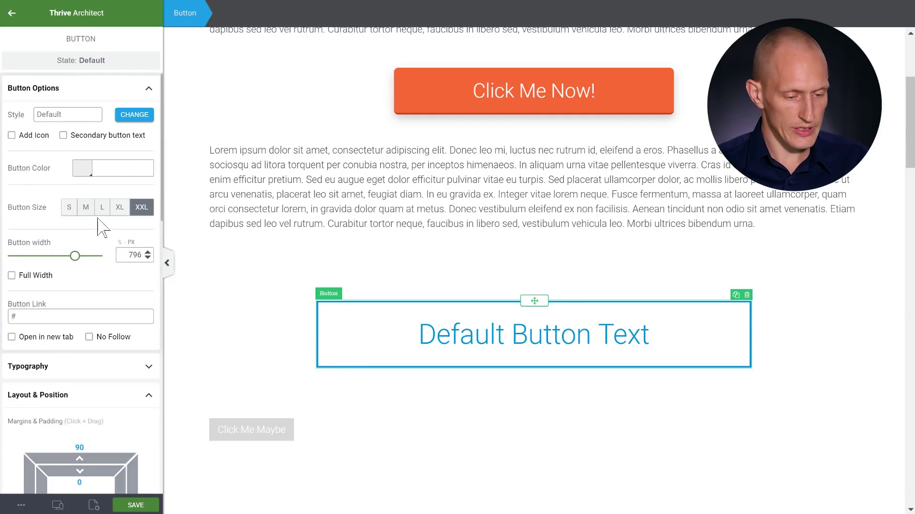
{"action": "left_click", "coordinate": [79, 61]}
{"action": "left_click", "coordinate": [32, 116]}
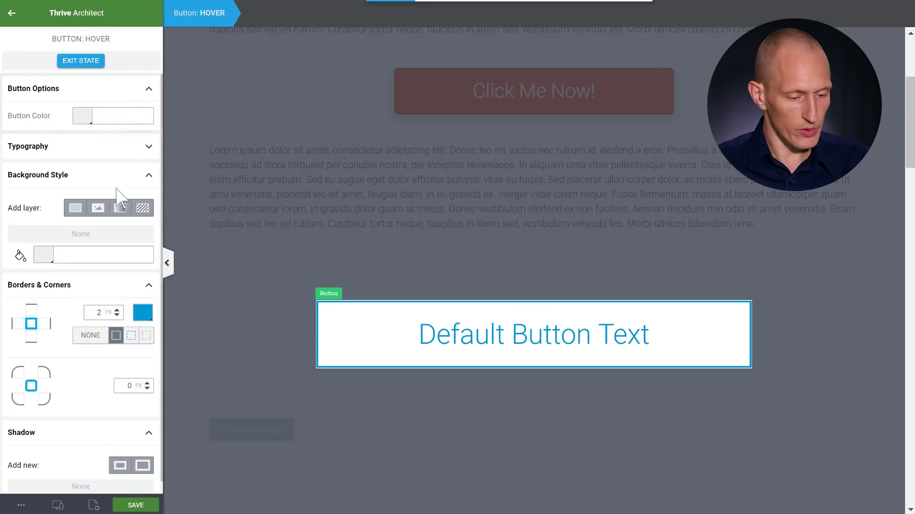
{"action": "left_click", "coordinate": [82, 116]}
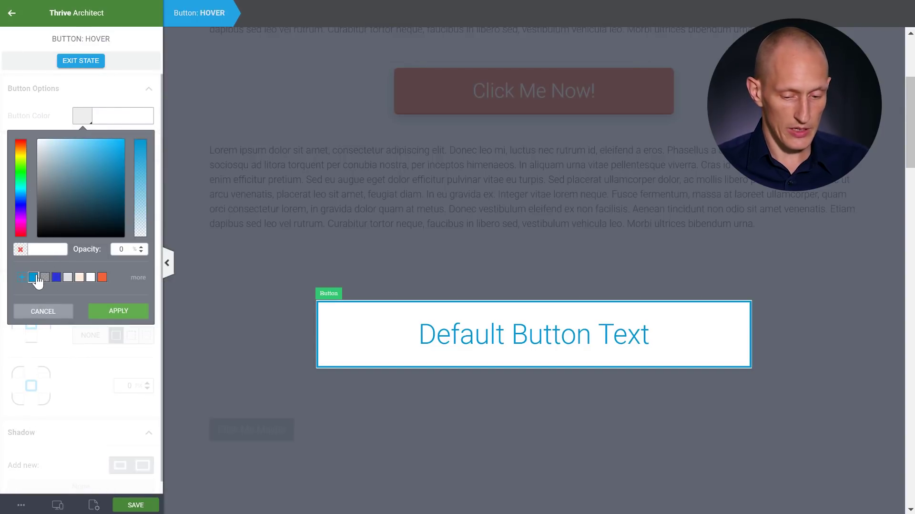
{"action": "left_click", "coordinate": [34, 277]}
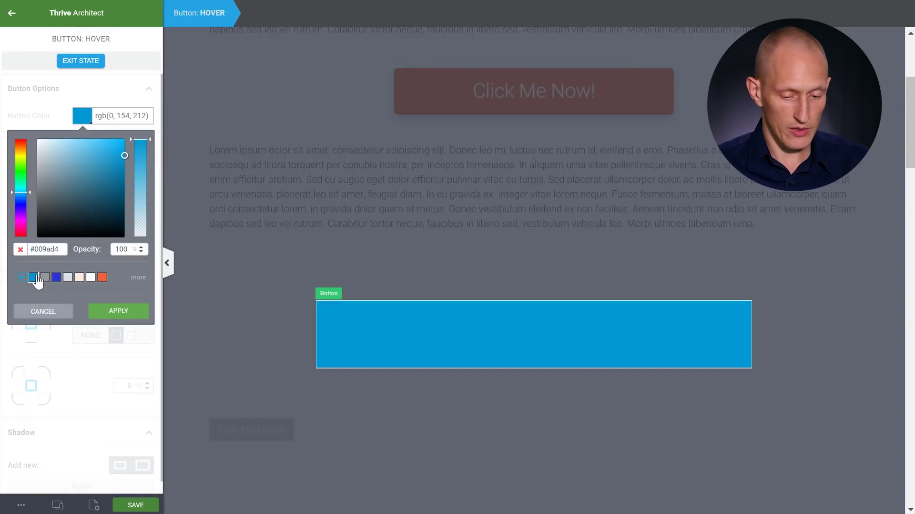
{"action": "left_click", "coordinate": [117, 311]}
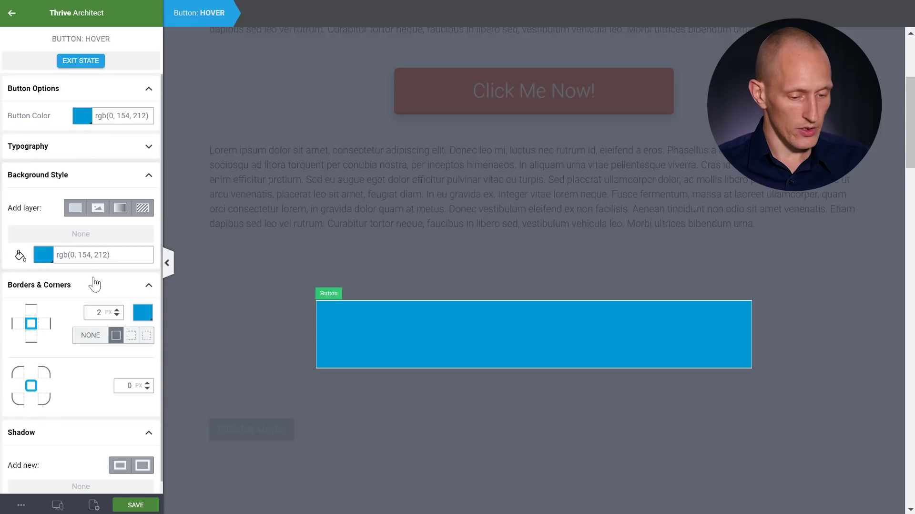
Set the outlined button's hover-state text color to white, then leave the hover state and deselect the button
{"action": "left_click", "coordinate": [67, 147]}
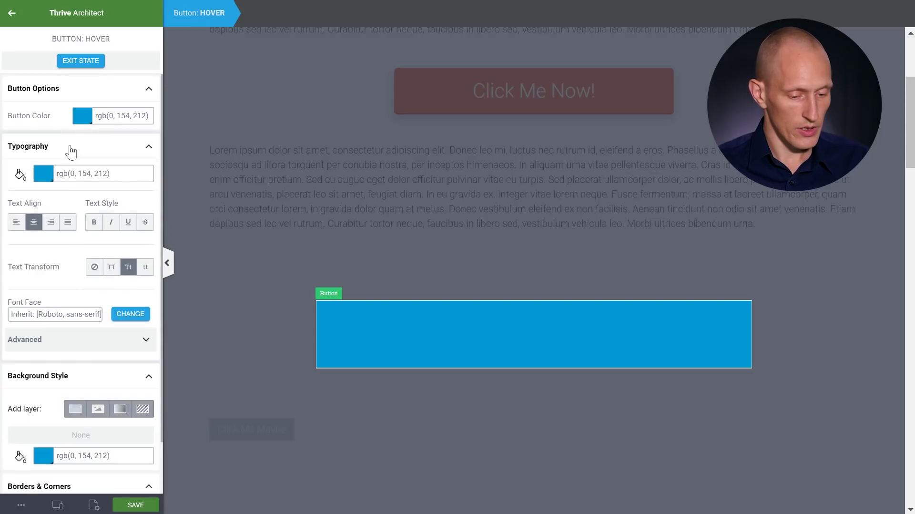
{"action": "left_click", "coordinate": [43, 173]}
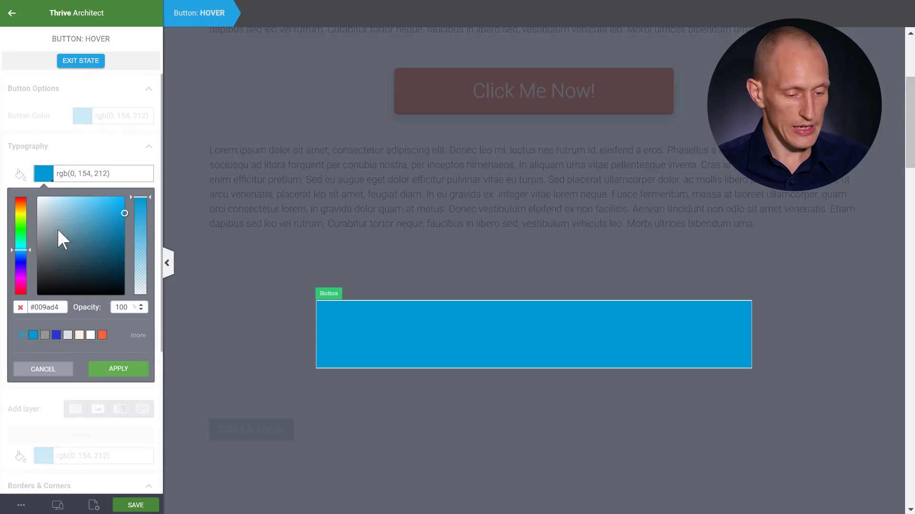
{"action": "left_click", "coordinate": [91, 334]}
{"action": "left_click", "coordinate": [112, 372]}
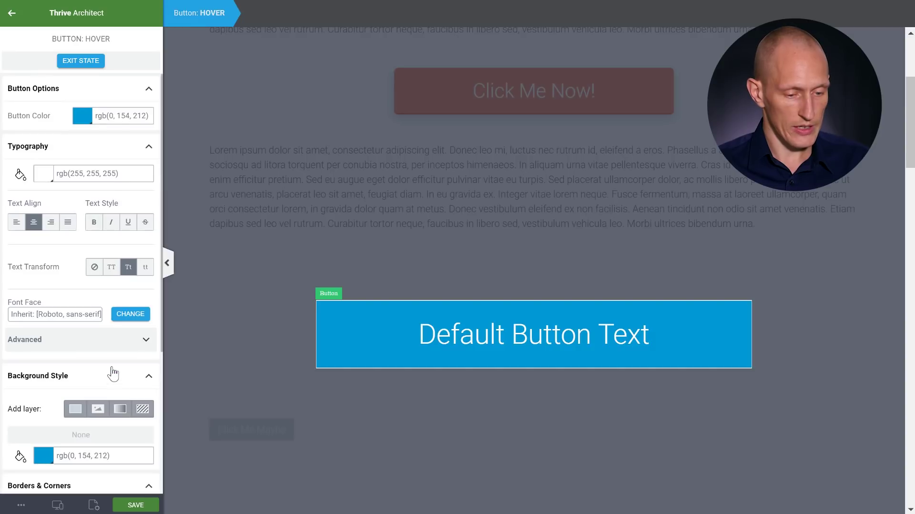
{"action": "left_click", "coordinate": [89, 62]}
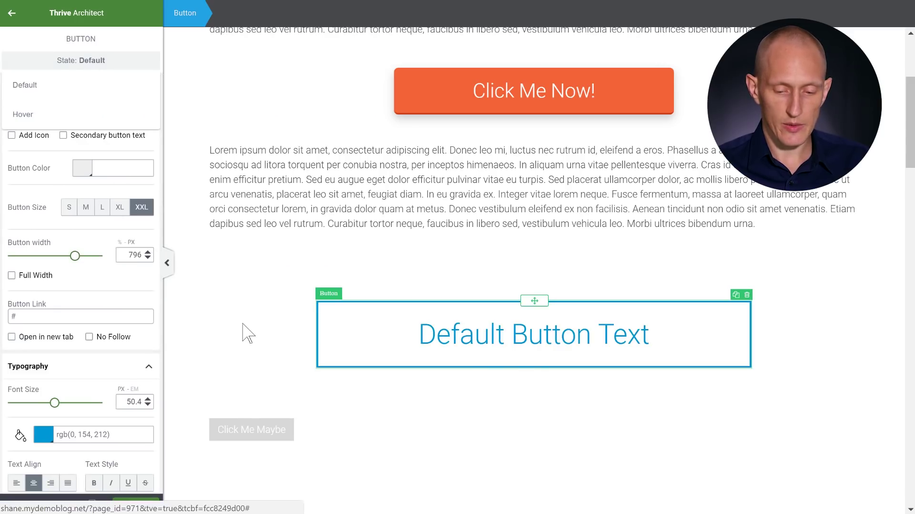
{"action": "left_click", "coordinate": [848, 343]}
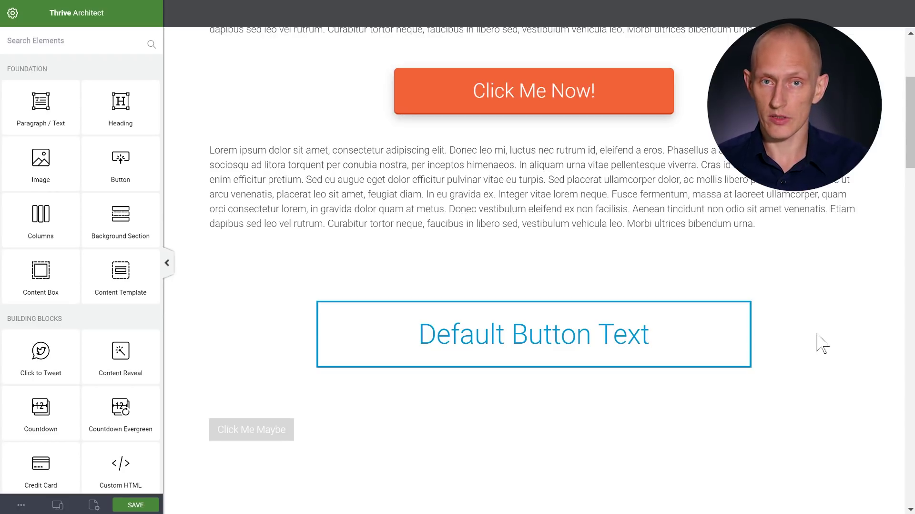
{"action": "scroll", "coordinate": [735, 267], "scroll_direction": "up", "scroll_amount": 2}
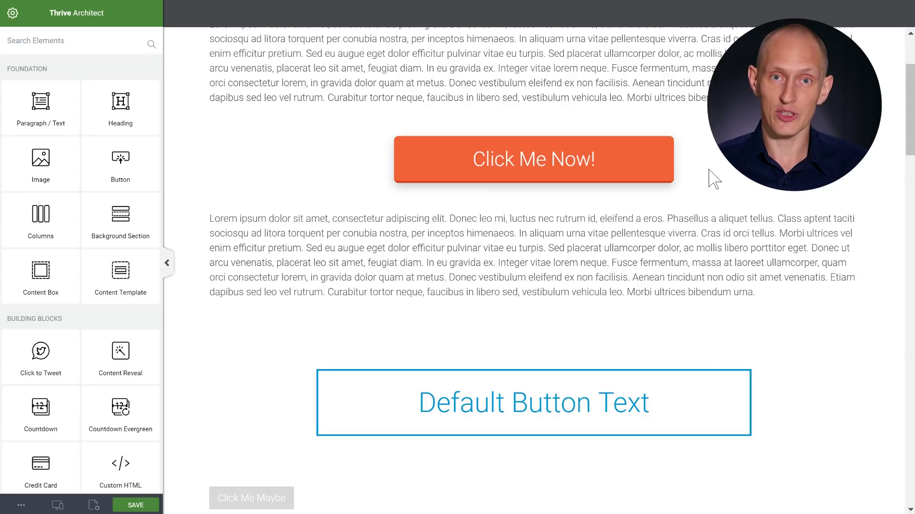
{"action": "scroll", "coordinate": [715, 202], "scroll_direction": "down", "scroll_amount": 2}
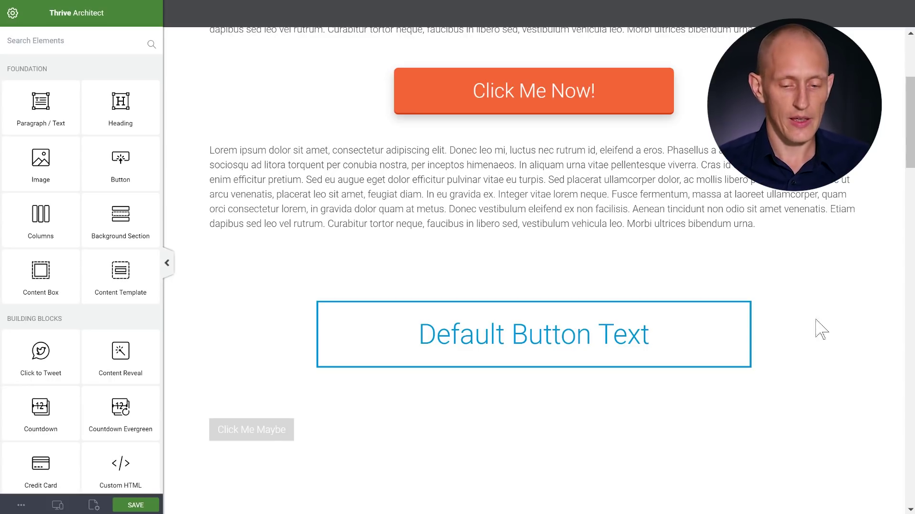
{"action": "scroll", "coordinate": [732, 215], "scroll_direction": "down", "scroll_amount": 3}
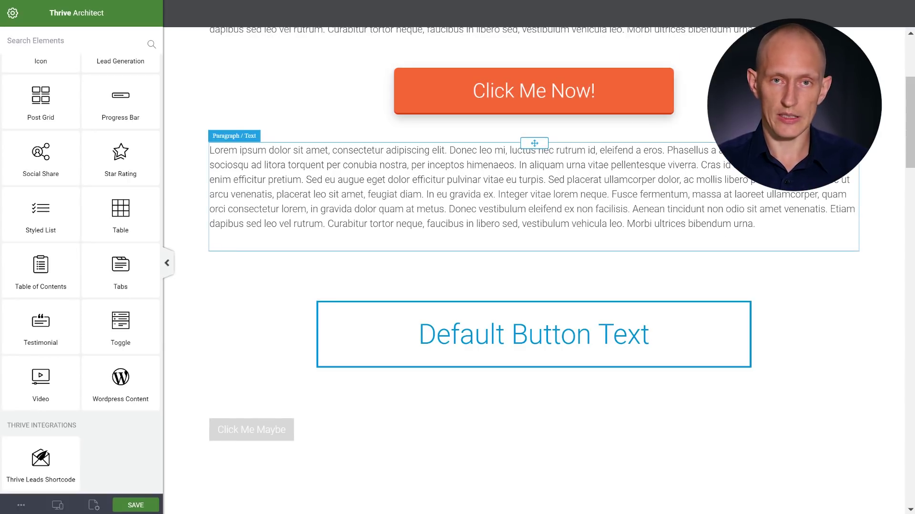
{"action": "scroll", "coordinate": [789, 248], "scroll_direction": "down", "scroll_amount": 2}
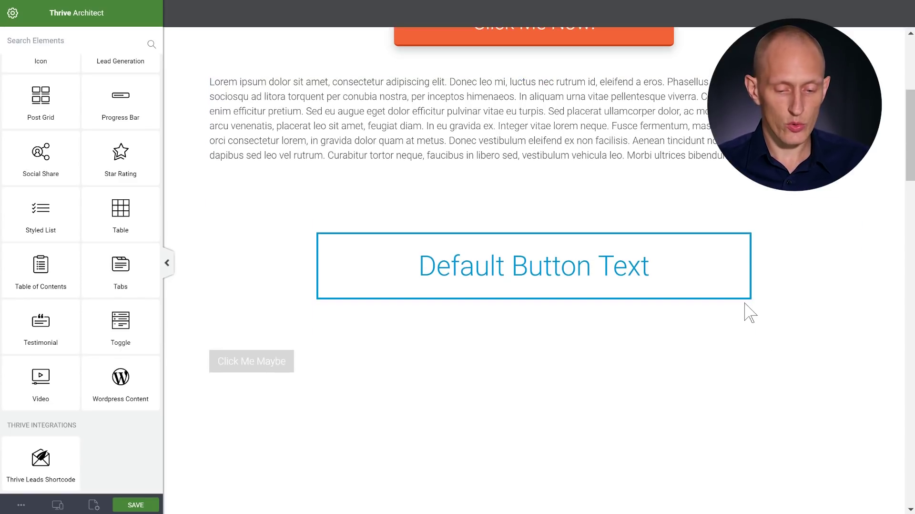
Add a new button element between the blue outlined button and the gray Click Me Maybe button
{"action": "scroll", "coordinate": [115, 194], "scroll_direction": "up", "scroll_amount": 10}
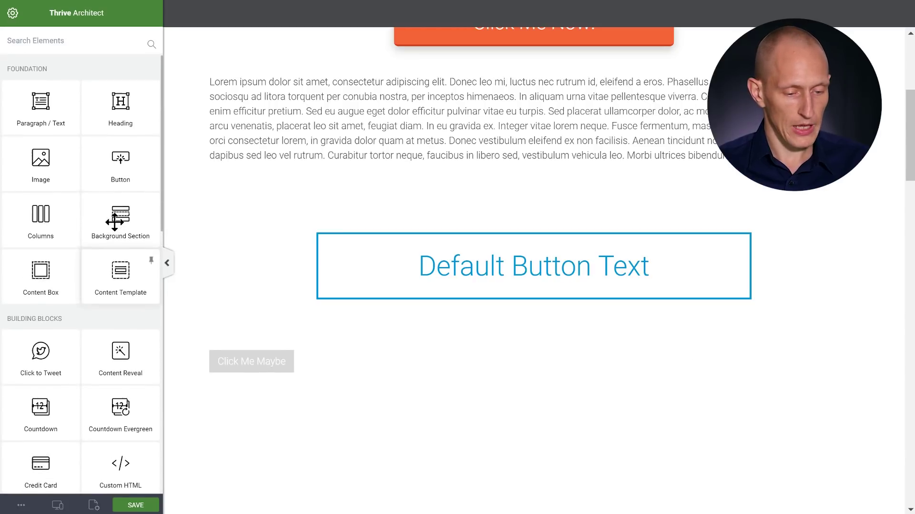
{"action": "left_click_drag", "start_coordinate": [102, 174], "coordinate": [564, 332]}
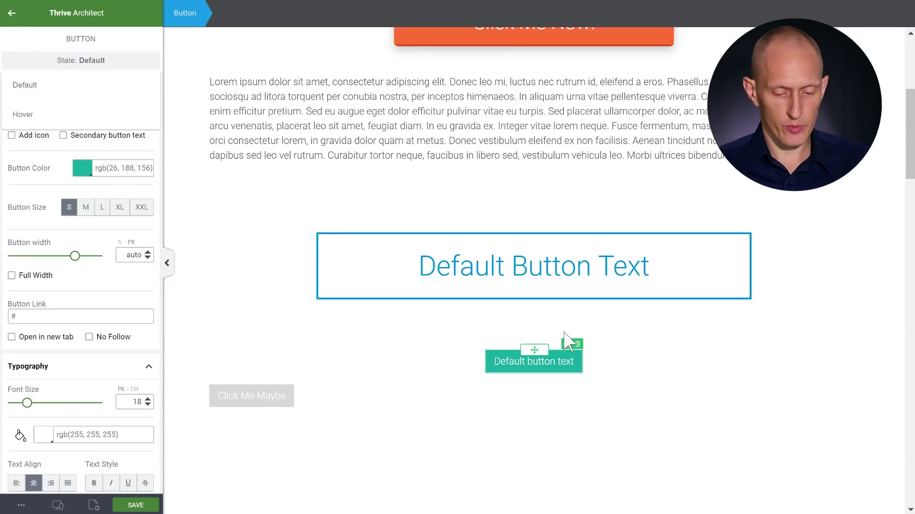
Set the new button's size to XXL
{"action": "left_click", "coordinate": [143, 210]}
{"action": "left_click", "coordinate": [114, 67]}
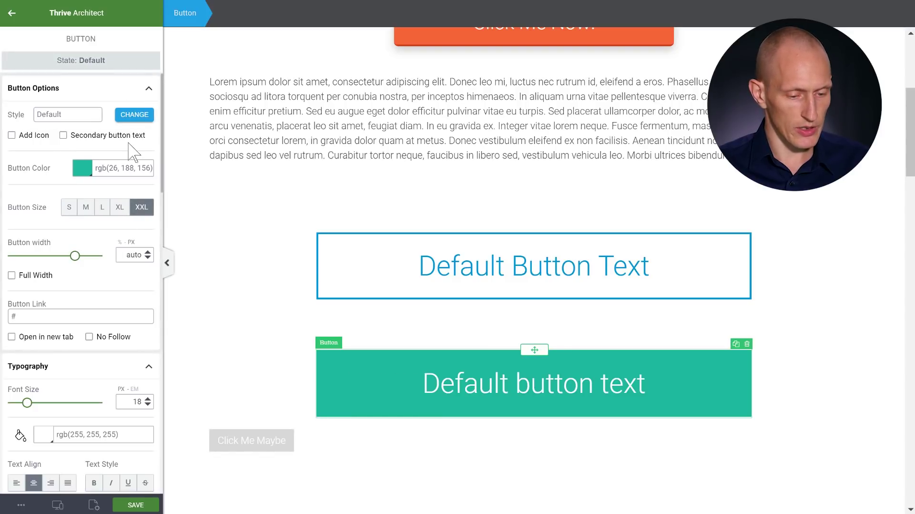
Preview the Ghost and Border 1 styles on the new button, returning to and applying the Default style
{"action": "left_click", "coordinate": [128, 119]}
{"action": "scroll", "coordinate": [105, 205], "scroll_direction": "down", "scroll_amount": 3}
{"action": "scroll", "coordinate": [100, 239], "scroll_direction": "up", "scroll_amount": 2}
{"action": "scroll", "coordinate": [100, 246], "scroll_direction": "up", "scroll_amount": 2}
{"action": "left_click", "coordinate": [80, 289]}
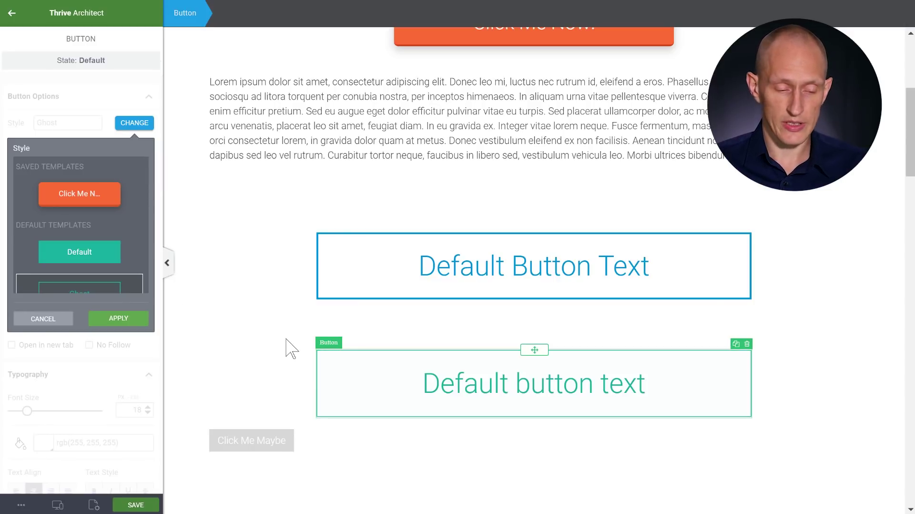
{"action": "scroll", "coordinate": [81, 243], "scroll_direction": "down", "scroll_amount": 4}
{"action": "left_click", "coordinate": [86, 264]}
{"action": "scroll", "coordinate": [88, 267], "scroll_direction": "down", "scroll_amount": 1}
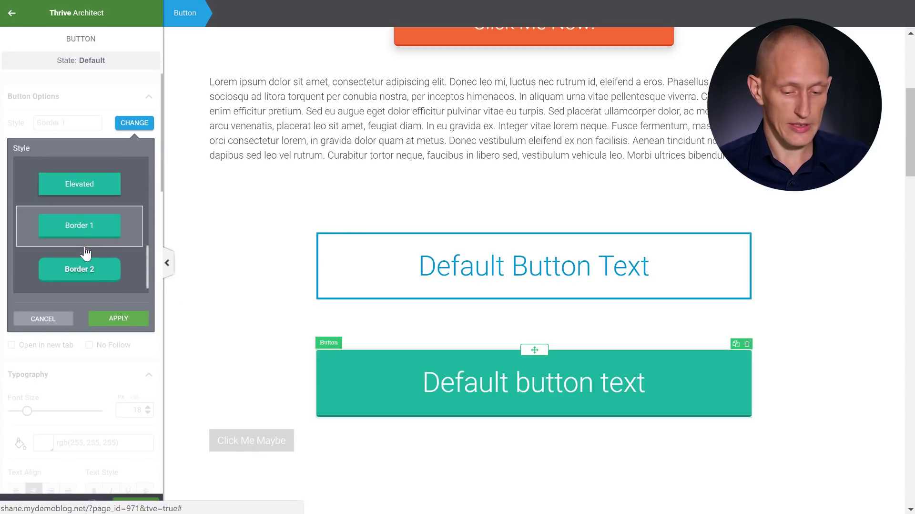
{"action": "left_click", "coordinate": [89, 267]}
{"action": "left_click", "coordinate": [109, 240]}
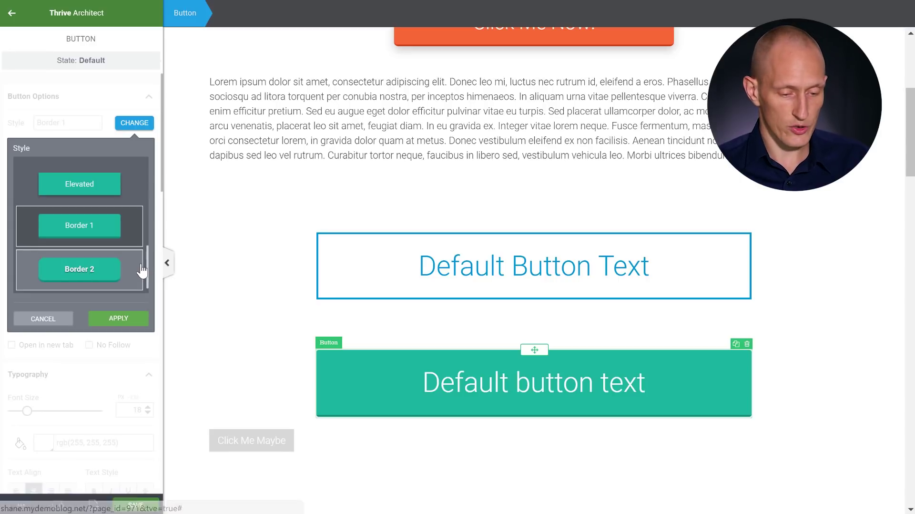
{"action": "scroll", "coordinate": [120, 234], "scroll_direction": "up", "scroll_amount": 4}
{"action": "left_click", "coordinate": [101, 253]}
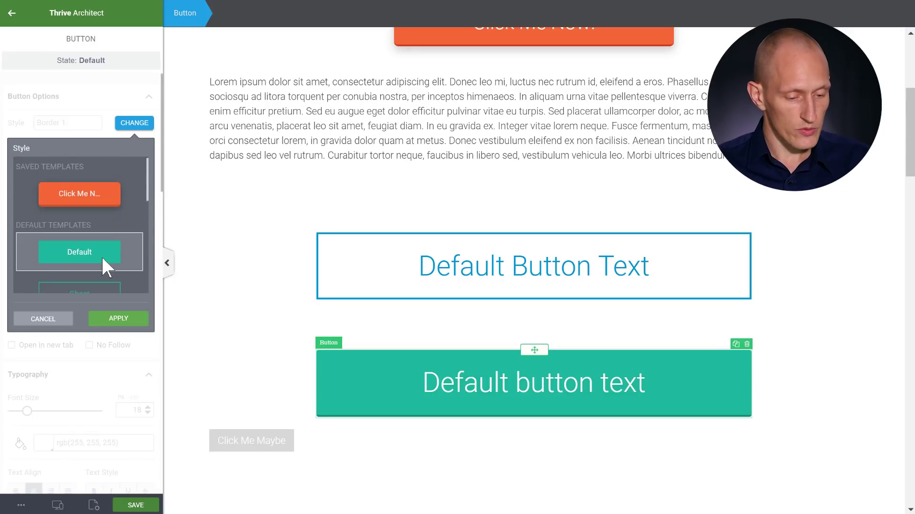
{"action": "left_click", "coordinate": [118, 318]}
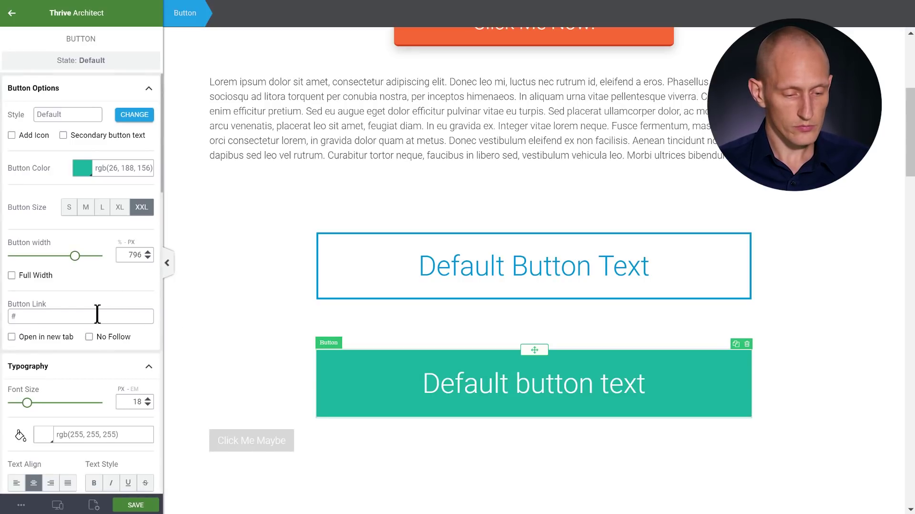
Capitalize each word of the new button's text and set its top and bottom margins to 90
{"action": "scroll", "coordinate": [110, 343], "scroll_direction": "down", "scroll_amount": 4}
{"action": "left_click", "coordinate": [130, 324]}
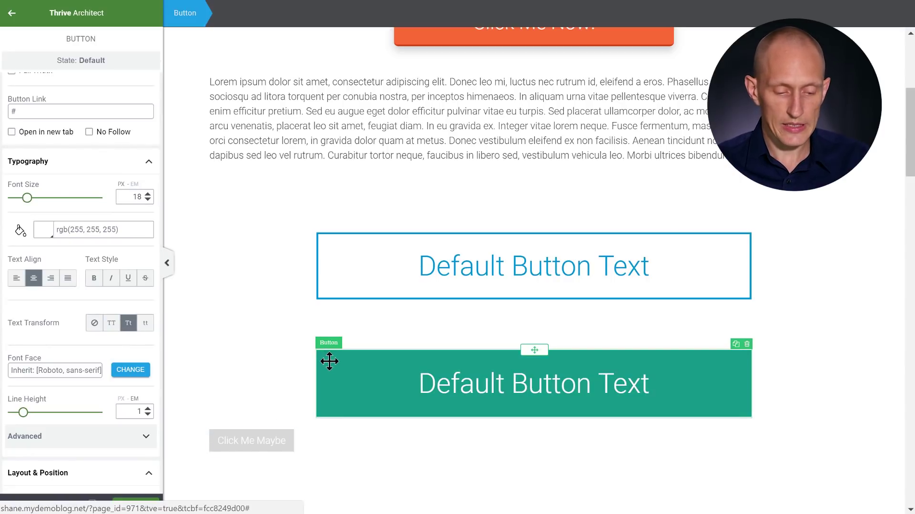
{"action": "scroll", "coordinate": [92, 306], "scroll_direction": "down", "scroll_amount": 4}
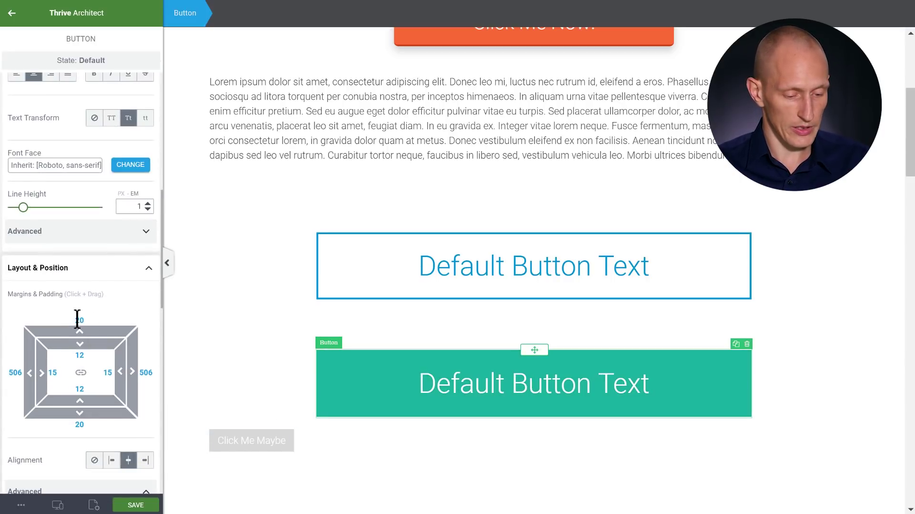
{"action": "left_click", "coordinate": [80, 321]}
{"action": "type", "text": "90"}
{"action": "left_click", "coordinate": [78, 424]}
{"action": "type", "text": "90"}
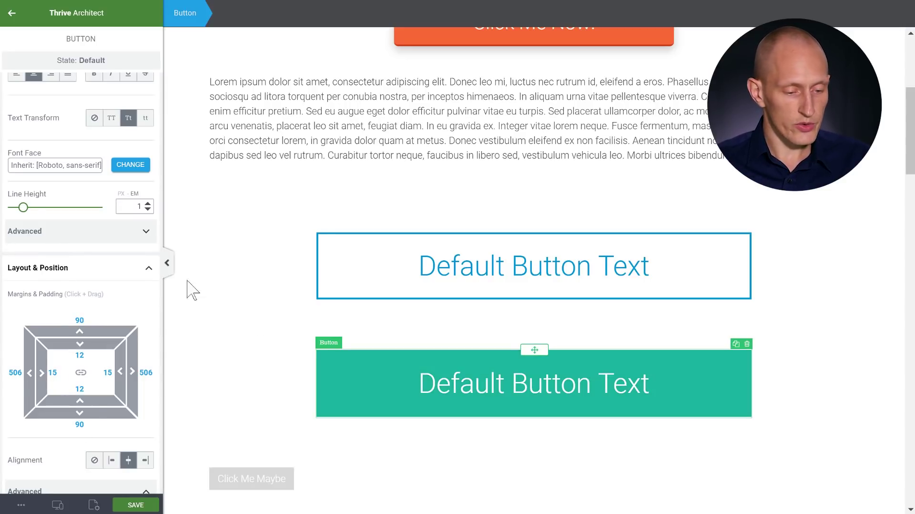
Change the new button's color to green #00b111, saving the color to the favorites before applying it
{"action": "scroll", "coordinate": [69, 219], "scroll_direction": "up", "scroll_amount": 5}
{"action": "left_click", "coordinate": [82, 230]}
{"action": "scroll", "coordinate": [98, 208], "scroll_direction": "up", "scroll_amount": 3}
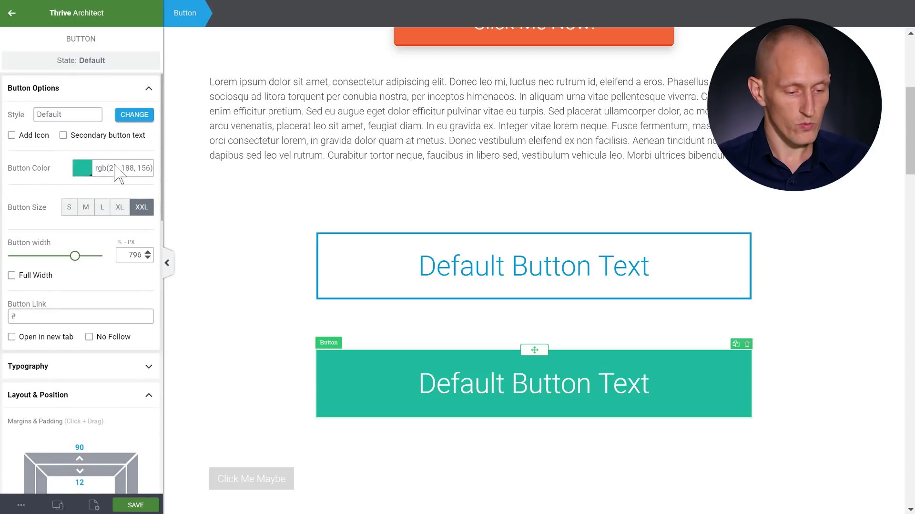
{"action": "left_click", "coordinate": [84, 169]}
{"action": "left_click", "coordinate": [21, 220]}
{"action": "mouse_move", "coordinate": [102, 224]}
{"action": "left_mouse_down"}
{"action": "mouse_move", "coordinate": [125, 223]}
{"action": "mouse_move", "coordinate": [117, 233]}
{"action": "mouse_move", "coordinate": [126, 221]}
{"action": "left_mouse_up"}
{"action": "left_click", "coordinate": [24, 225]}
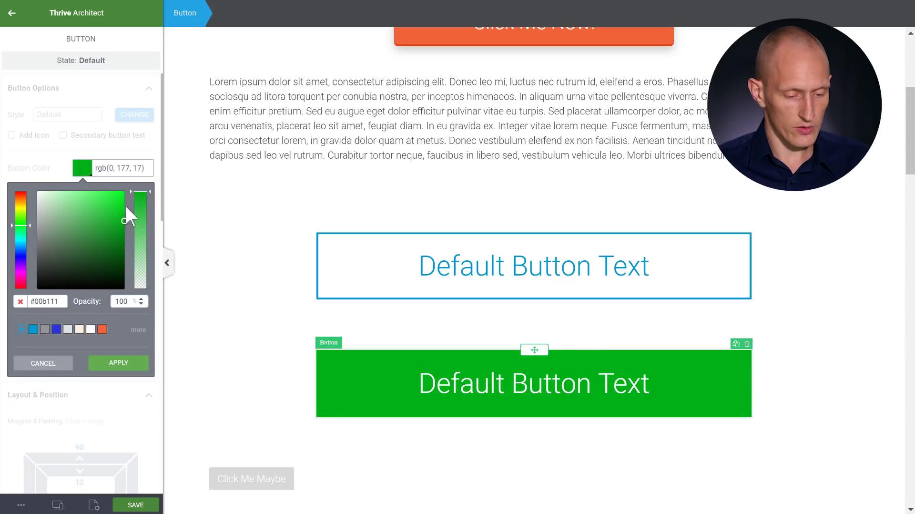
{"action": "left_click", "coordinate": [21, 329]}
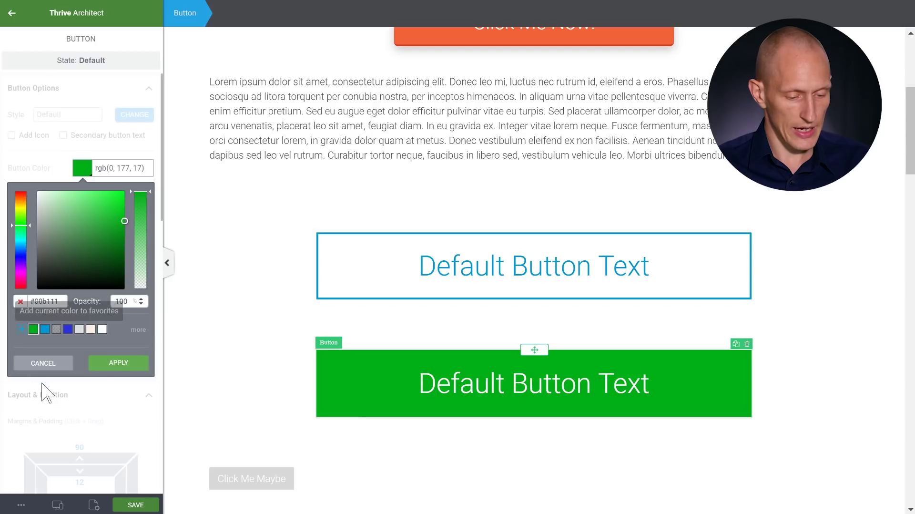
{"action": "left_click", "coordinate": [115, 364]}
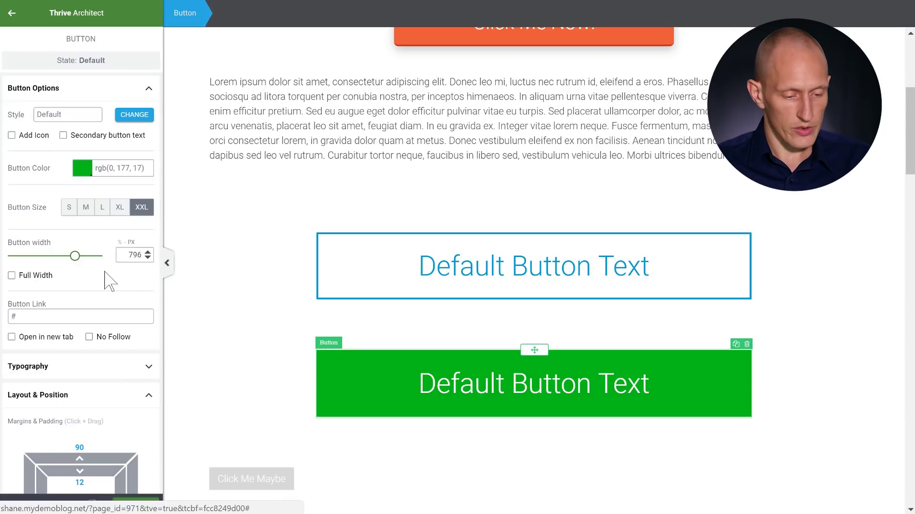
Round all corners of the green button with a 13 px radius
{"action": "scroll", "coordinate": [108, 279], "scroll_direction": "down", "scroll_amount": 8}
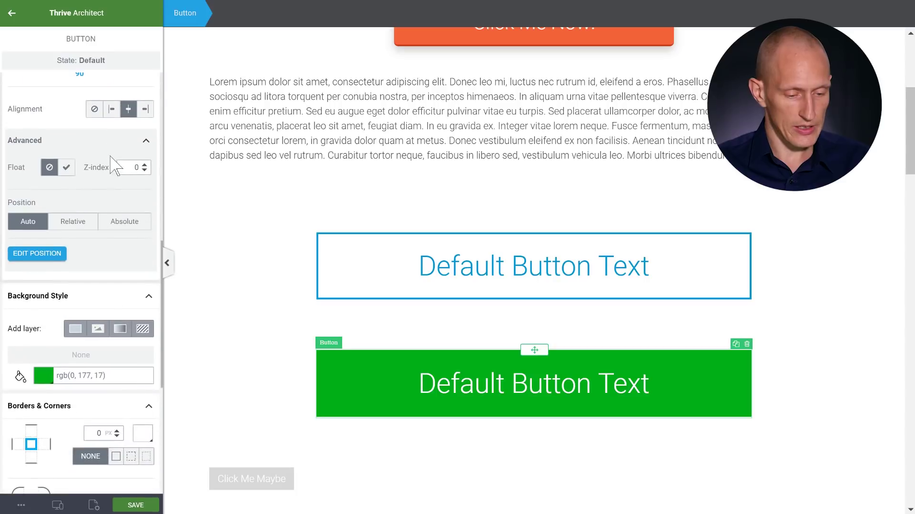
{"action": "left_click", "coordinate": [110, 150]}
{"action": "scroll", "coordinate": [138, 195], "scroll_direction": "down", "scroll_amount": 2}
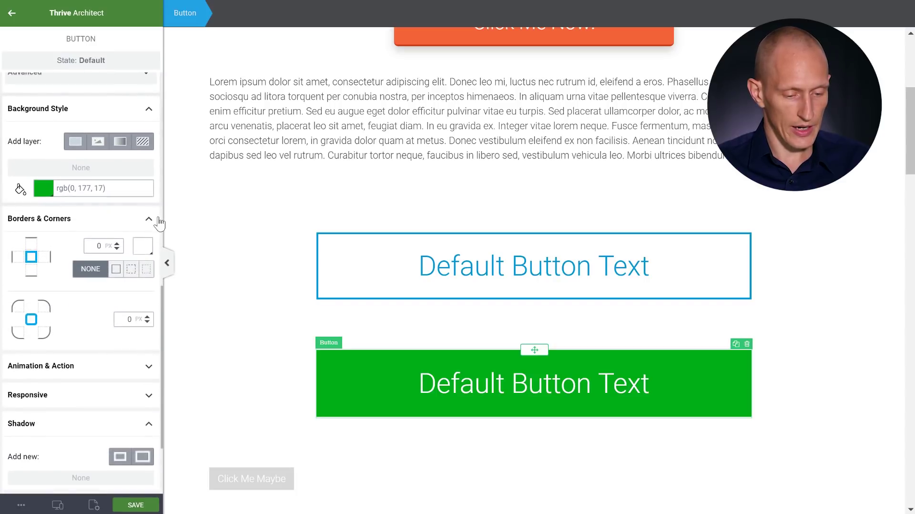
{"action": "double_click", "coordinate": [135, 320]}
{"action": "type", "text": "12"}
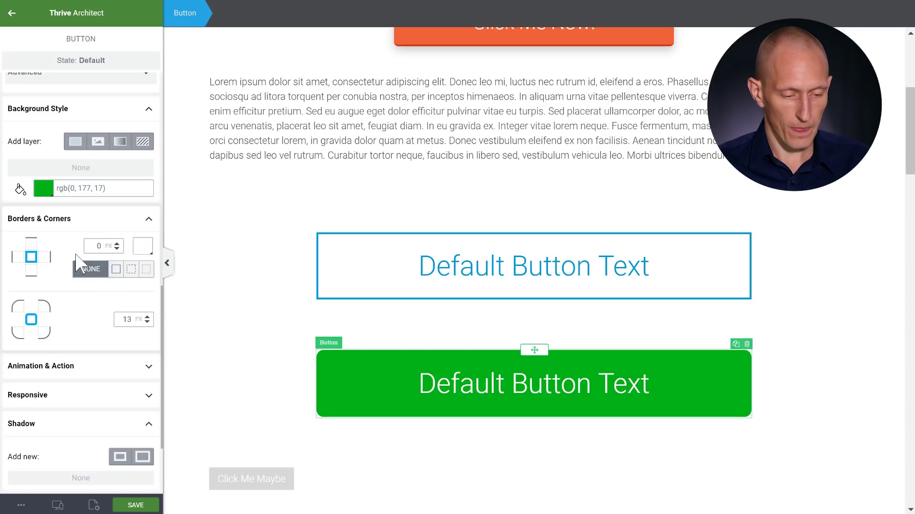
Add a linear gradient background layer to the green button, with start color #00b111 and an angle of 0 degrees
{"action": "scroll", "coordinate": [80, 261], "scroll_direction": "up", "scroll_amount": 3}
{"action": "scroll", "coordinate": [74, 272], "scroll_direction": "down", "scroll_amount": 2}
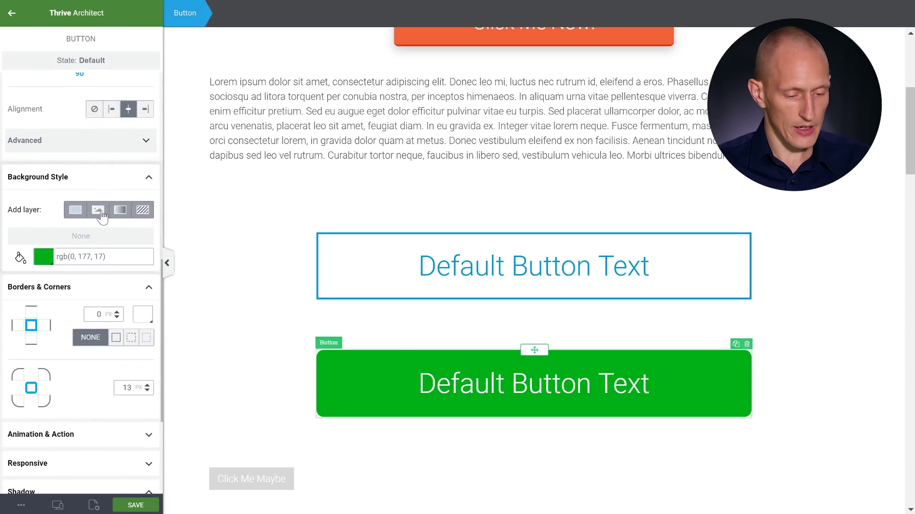
{"action": "left_click", "coordinate": [120, 210]}
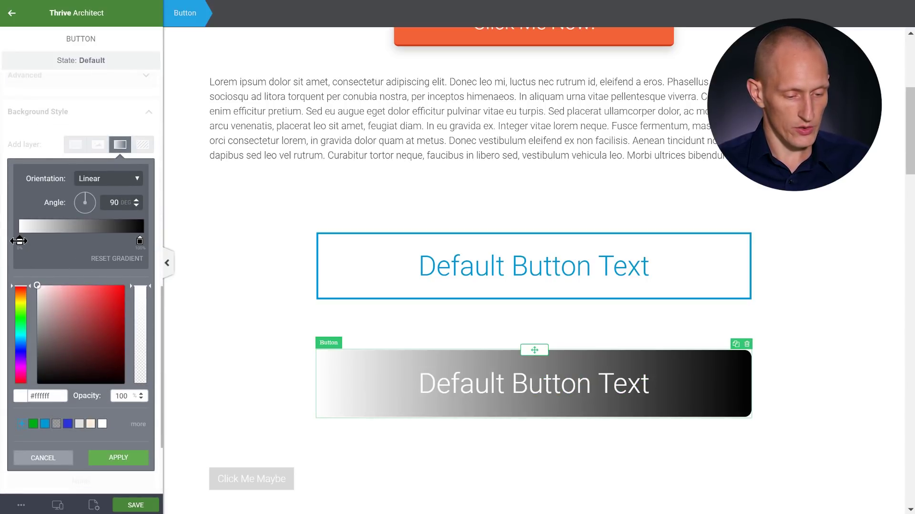
{"action": "left_click", "coordinate": [33, 424]}
{"action": "left_click", "coordinate": [140, 241]}
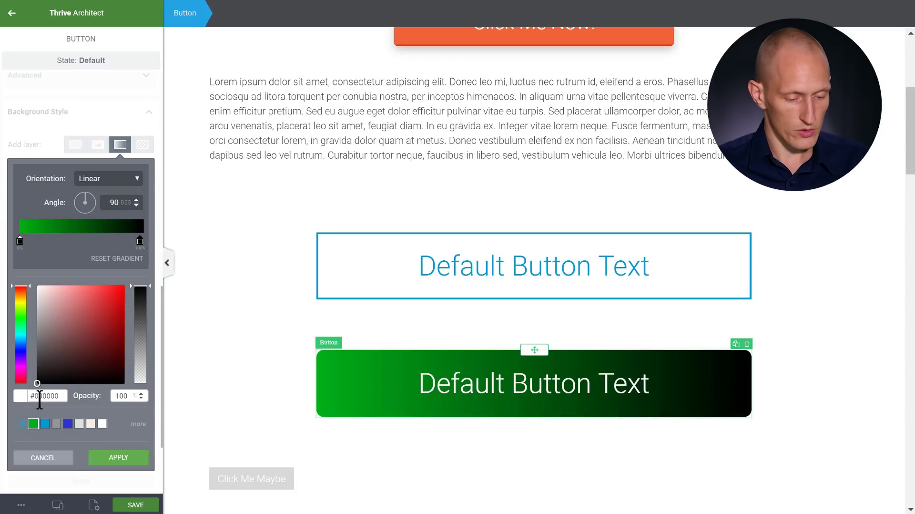
{"action": "double_click", "coordinate": [113, 202]}
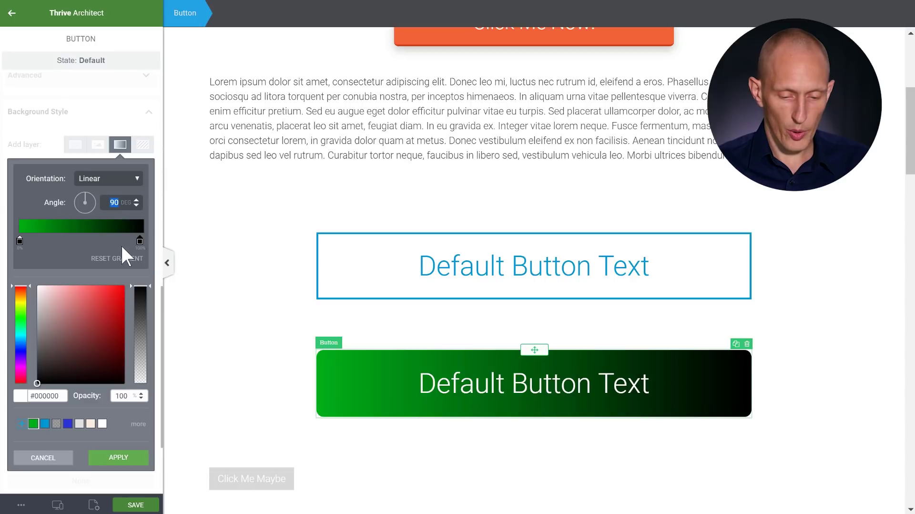
{"action": "type", "text": "0"}
{"action": "key", "text": "Tab"}
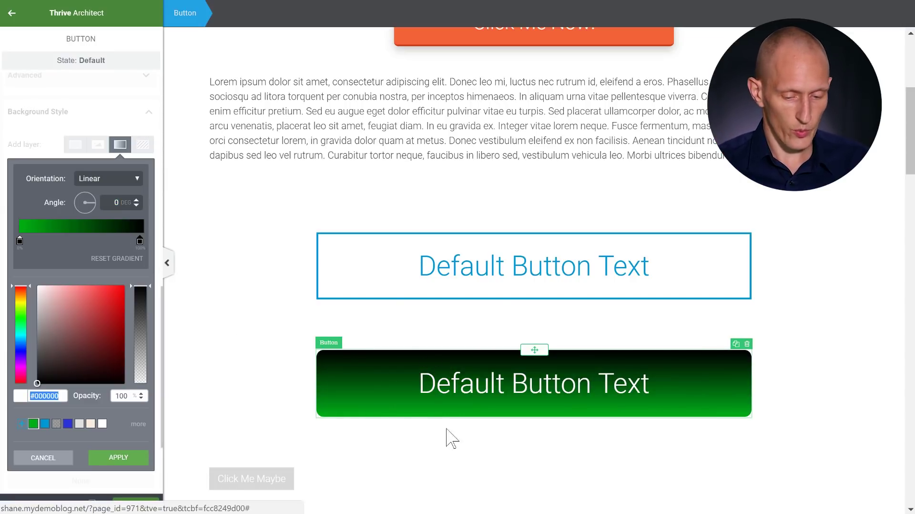
Set the gradient's end color to the slightly brighter green #00c913 and apply the gradient
{"action": "left_click", "coordinate": [140, 242]}
{"action": "left_click", "coordinate": [33, 423]}
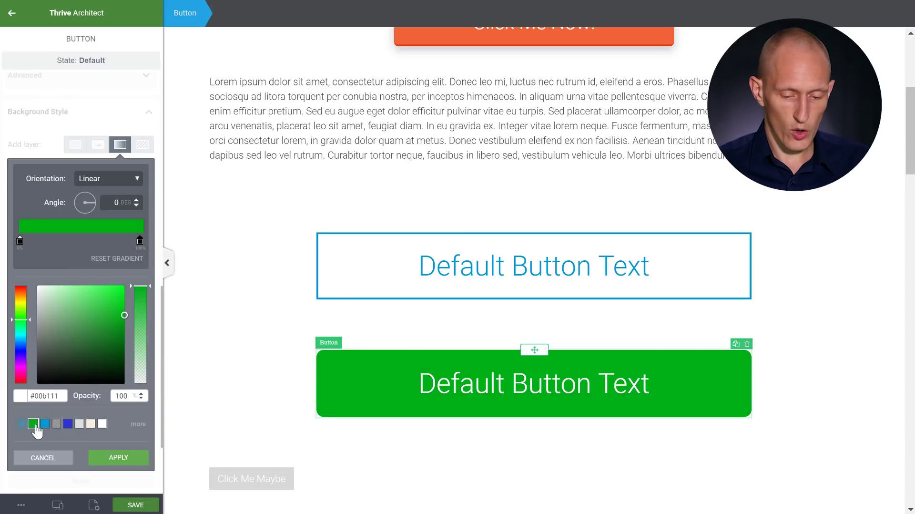
{"action": "left_click_drag", "start_coordinate": [123, 316], "coordinate": [124, 307]}
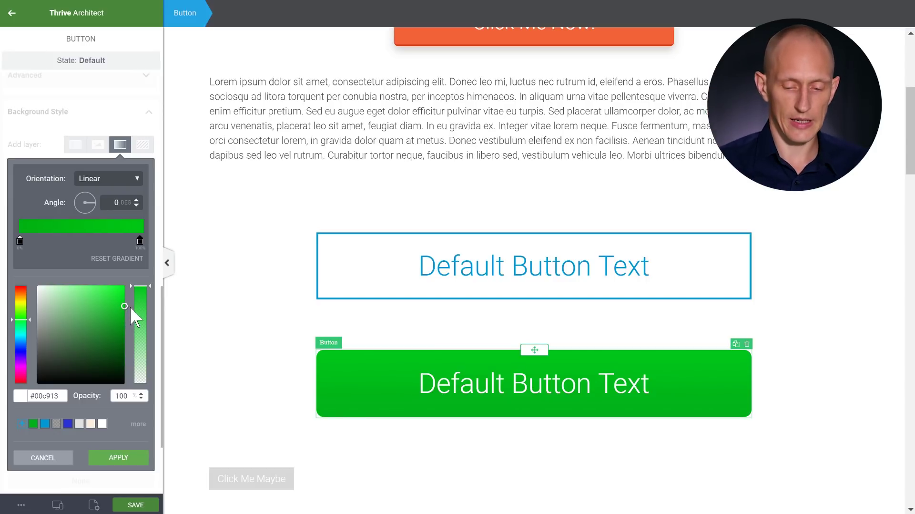
{"action": "left_click", "coordinate": [120, 458]}
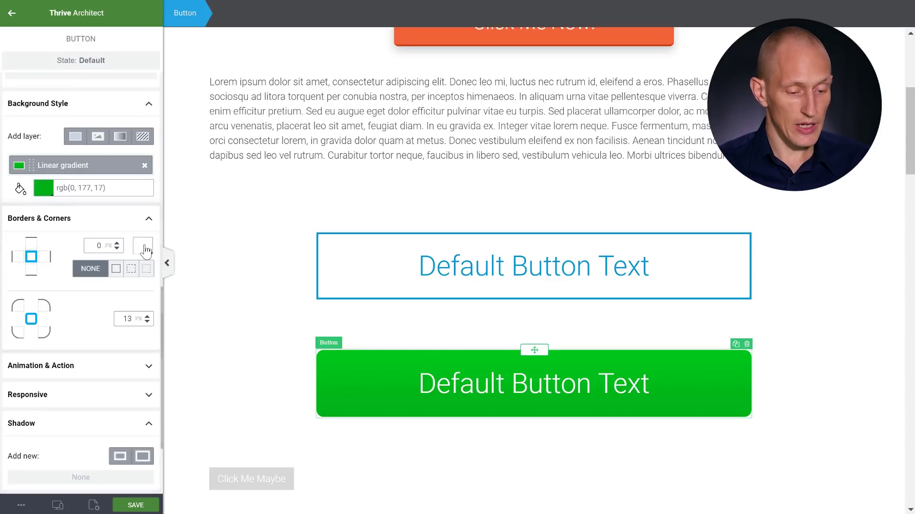
Give the green button a 2 px border in a slightly darker shade of the saved green #00b111
{"action": "double_click", "coordinate": [105, 246]}
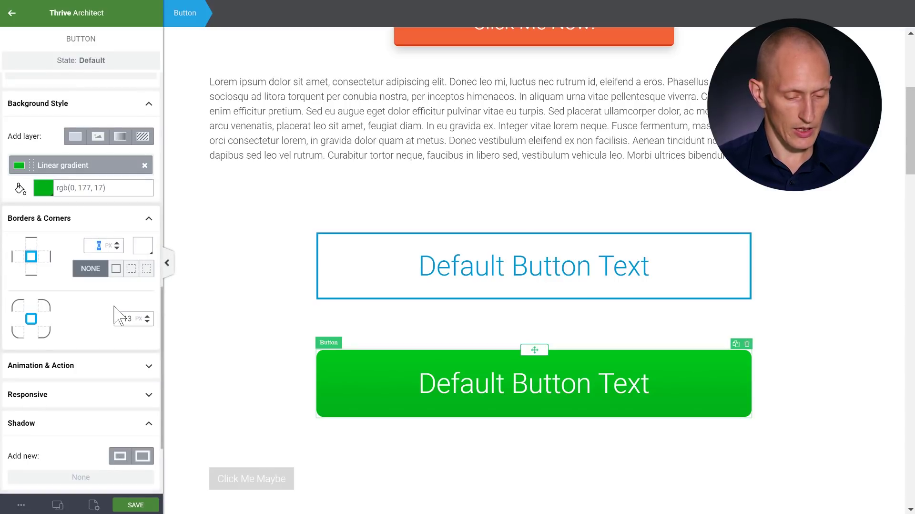
{"action": "type", "text": "3"}
{"action": "left_click", "coordinate": [143, 246]}
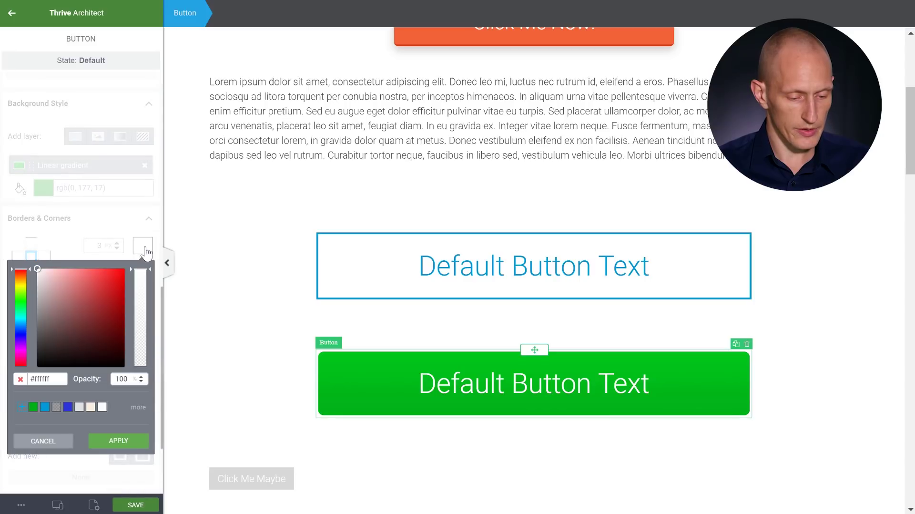
{"action": "left_click", "coordinate": [33, 408]}
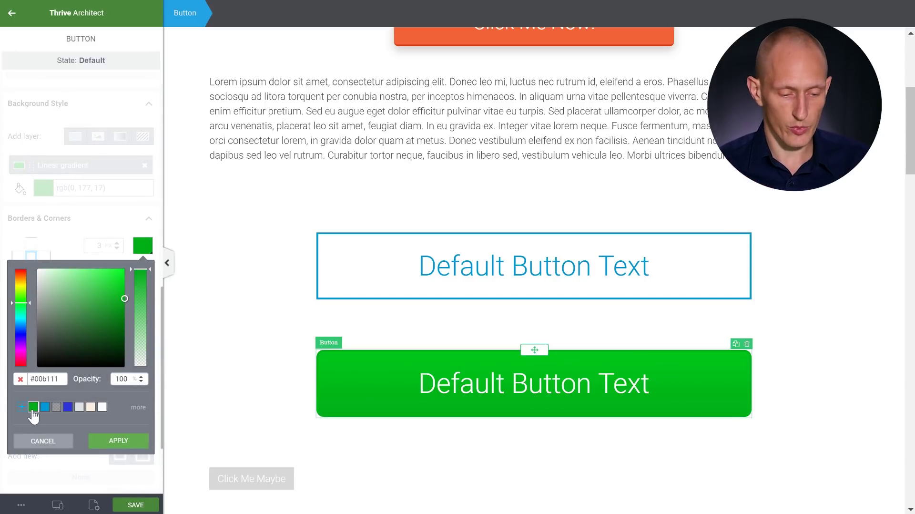
{"action": "left_click_drag", "start_coordinate": [123, 299], "coordinate": [134, 302]}
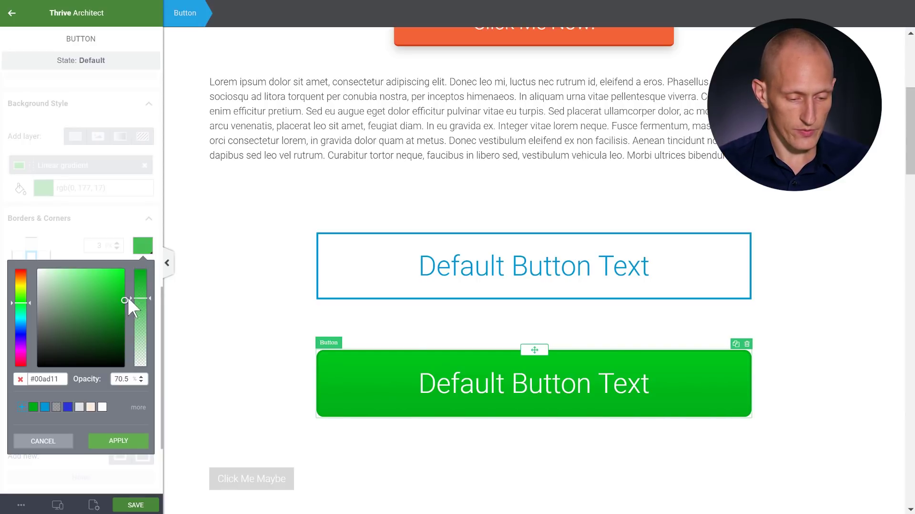
{"action": "key", "text": "Escape"}
{"action": "double_click", "coordinate": [100, 245]}
{"action": "type", "text": "2"}
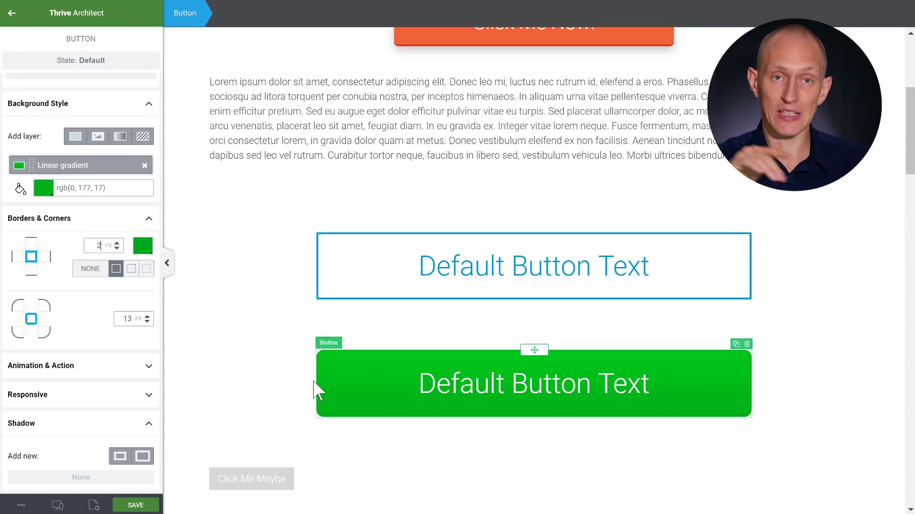
Add an outer shadow to the green button with a 270-degree angle and 0 px blur
{"action": "scroll", "coordinate": [319, 390], "scroll_direction": "up", "scroll_amount": 4}
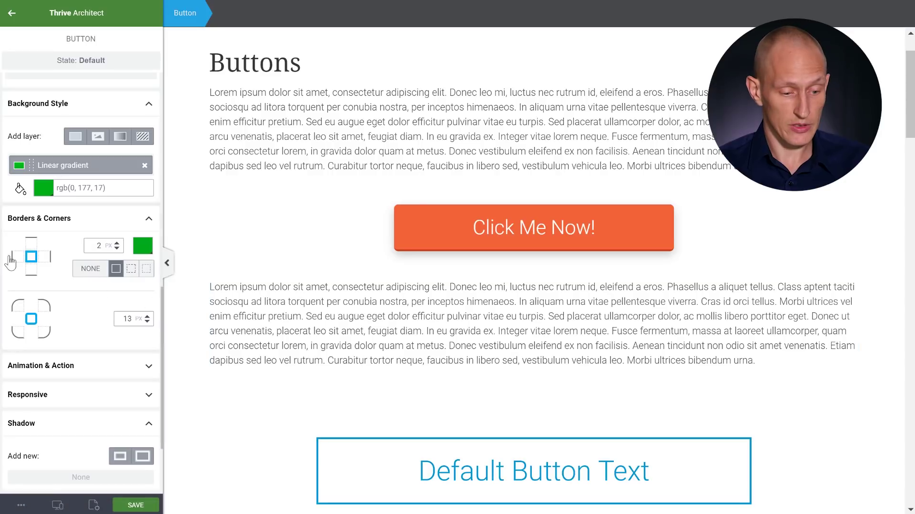
{"action": "scroll", "coordinate": [81, 276], "scroll_direction": "down", "scroll_amount": 2}
{"action": "scroll", "coordinate": [262, 317], "scroll_direction": "down", "scroll_amount": 6}
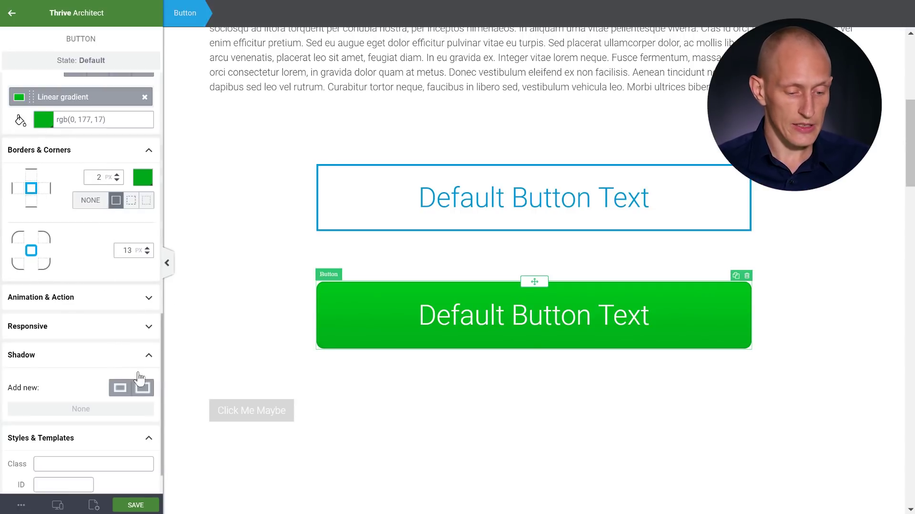
{"action": "left_click", "coordinate": [119, 439]}
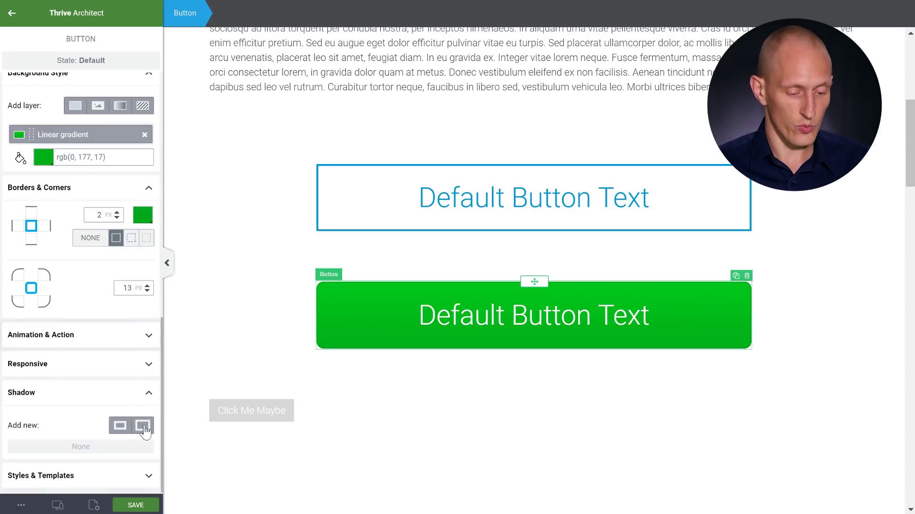
{"action": "left_click", "coordinate": [143, 425]}
{"action": "double_click", "coordinate": [120, 340]}
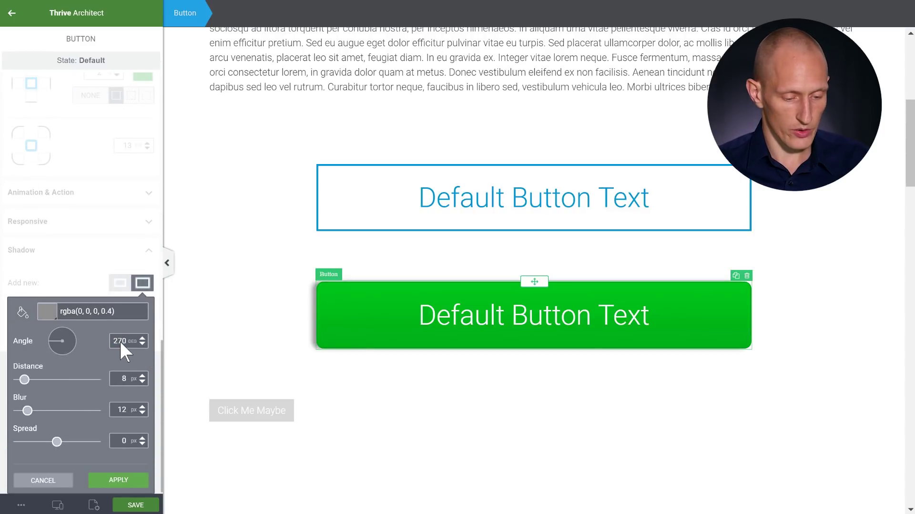
{"action": "key", "text": "Return"}
{"action": "left_click_drag", "start_coordinate": [28, 410], "coordinate": [18, 410]}
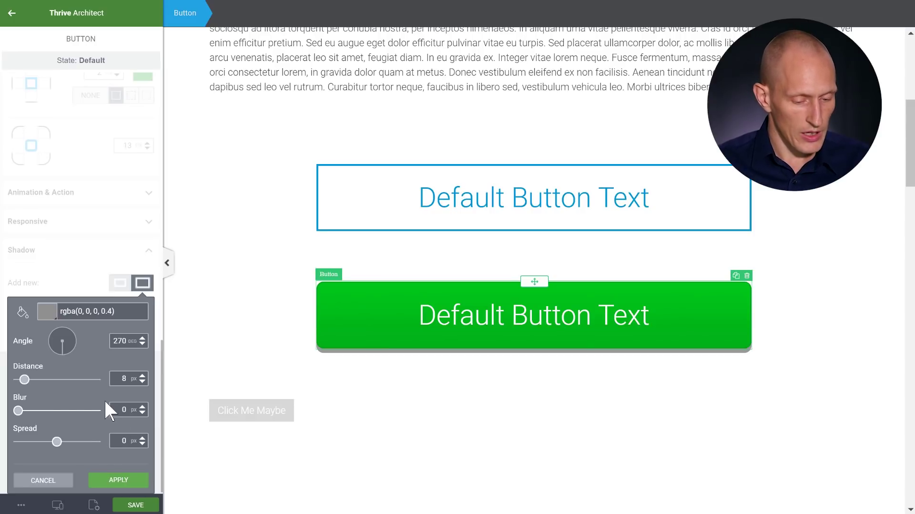
Set the green button's outer shadow to the darker green #008e0e with a distance of 6 px and apply it
{"action": "left_click", "coordinate": [51, 316]}
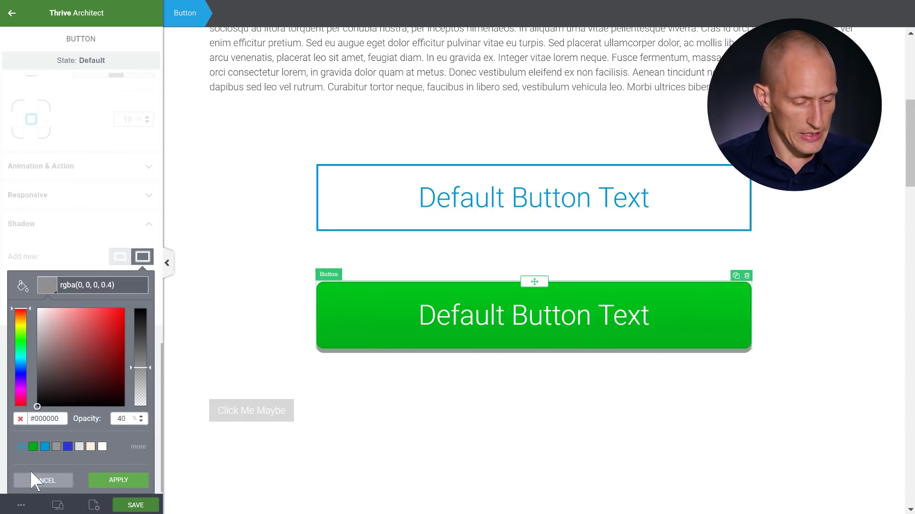
{"action": "left_click", "coordinate": [34, 447]}
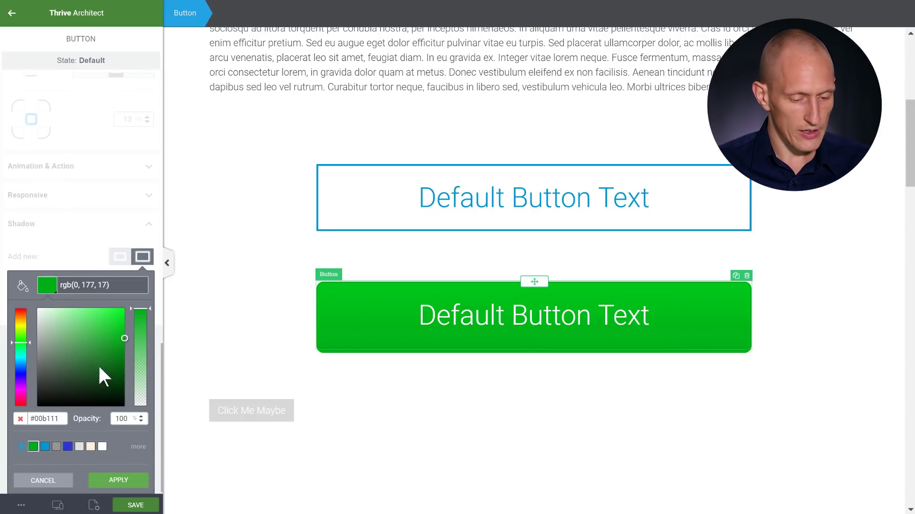
{"action": "left_click_drag", "start_coordinate": [122, 341], "coordinate": [133, 352]}
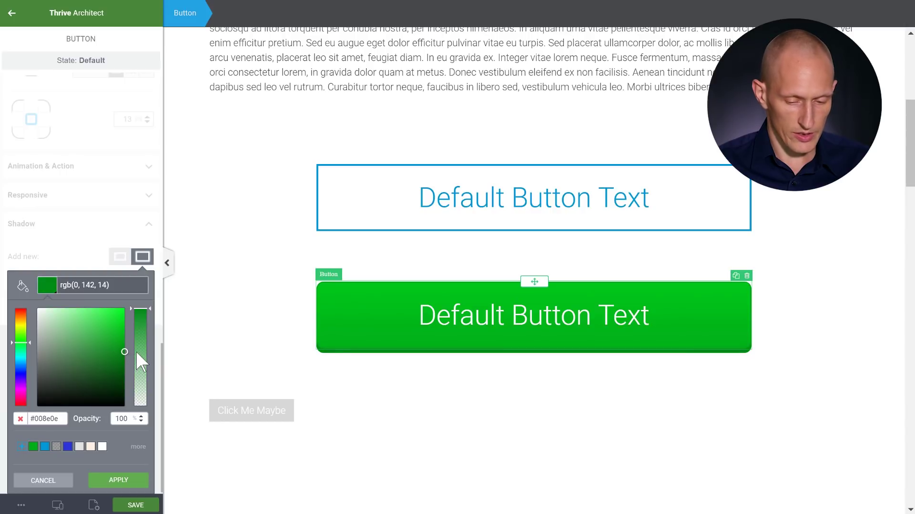
{"action": "left_click", "coordinate": [120, 482]}
{"action": "double_click", "coordinate": [125, 379]}
{"action": "type", "text": "6"}
{"action": "left_click", "coordinate": [120, 481]}
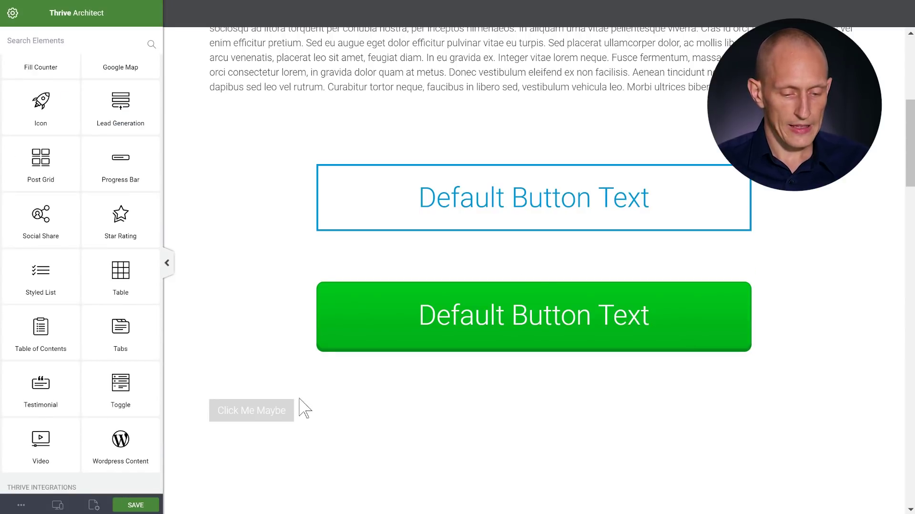
Add an inner shadow to the green button with a 270-degree angle
{"action": "left_click", "coordinate": [323, 344]}
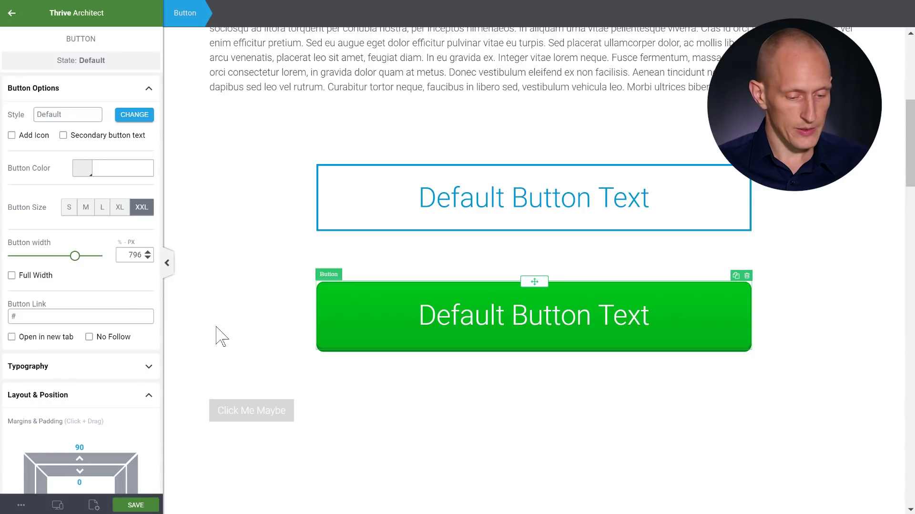
{"action": "scroll", "coordinate": [114, 296], "scroll_direction": "down", "scroll_amount": 10}
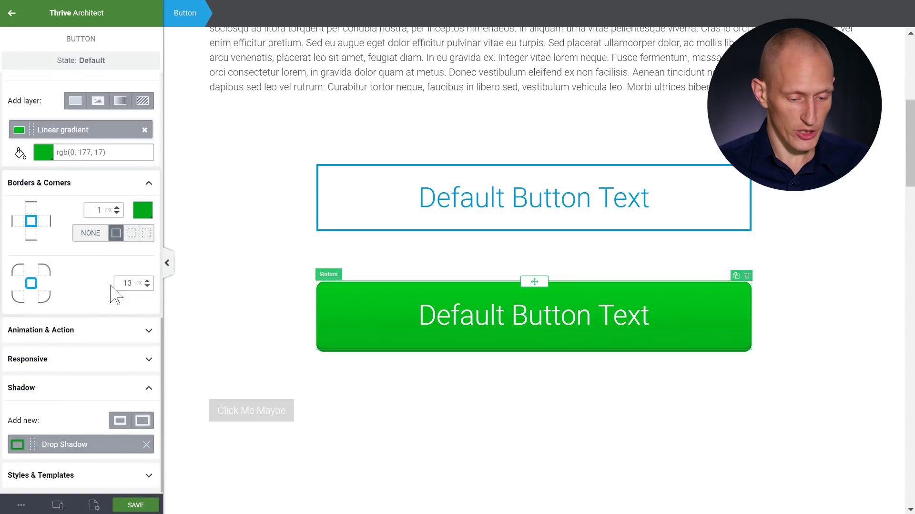
{"action": "left_click", "coordinate": [119, 421]}
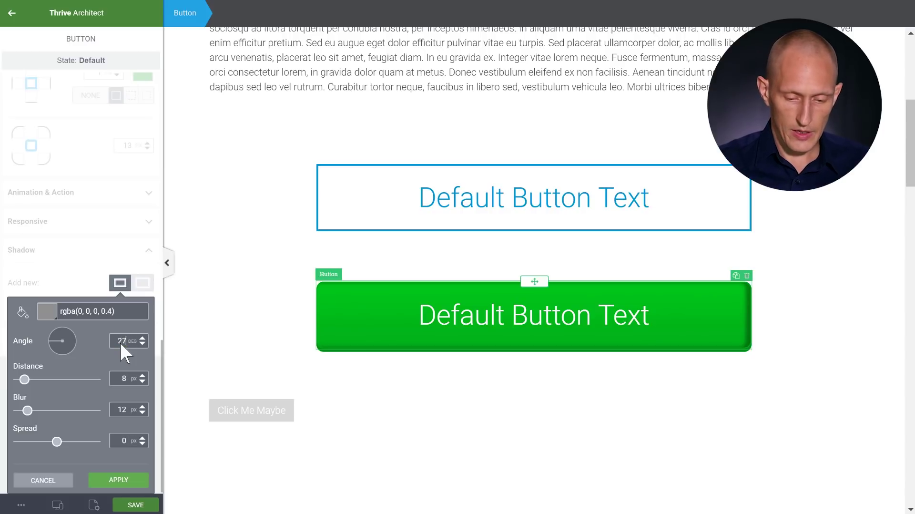
{"action": "type", "text": "0"}
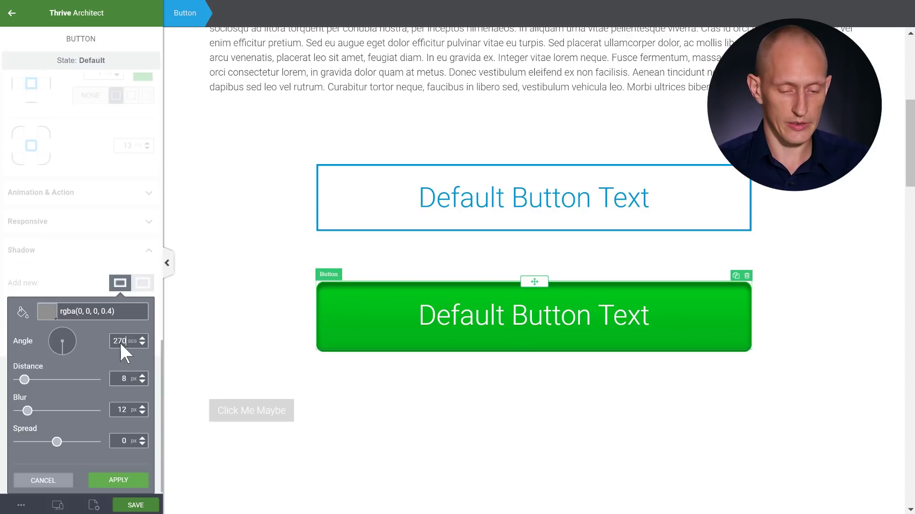
Make the green button's inner shadow white (#ffffff) at 20% opacity with a distance of 6 px, and apply it
{"action": "left_click", "coordinate": [47, 313]}
{"action": "left_click", "coordinate": [55, 336]}
{"action": "left_click_drag", "start_coordinate": [38, 320], "coordinate": [20, 296]}
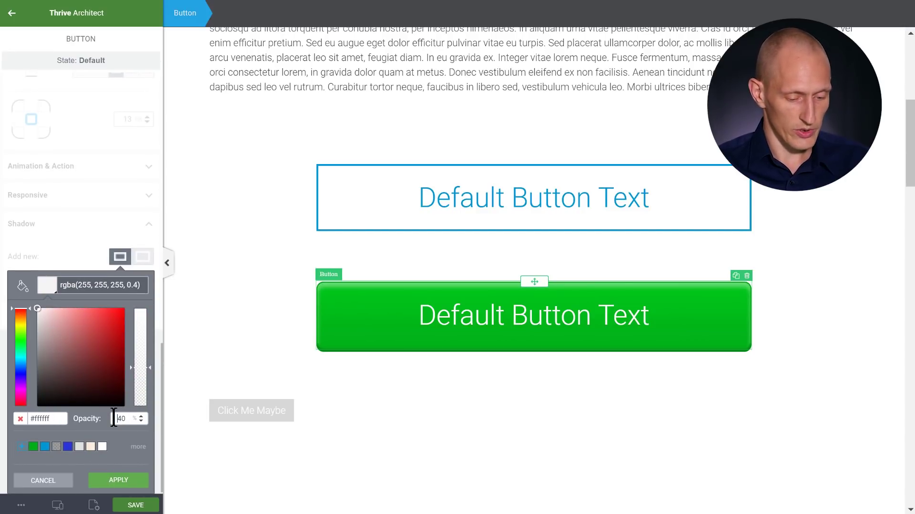
{"action": "left_click_drag", "start_coordinate": [121, 418], "coordinate": [110, 418]}
{"action": "type", "text": "2"}
{"action": "left_click", "coordinate": [135, 476]}
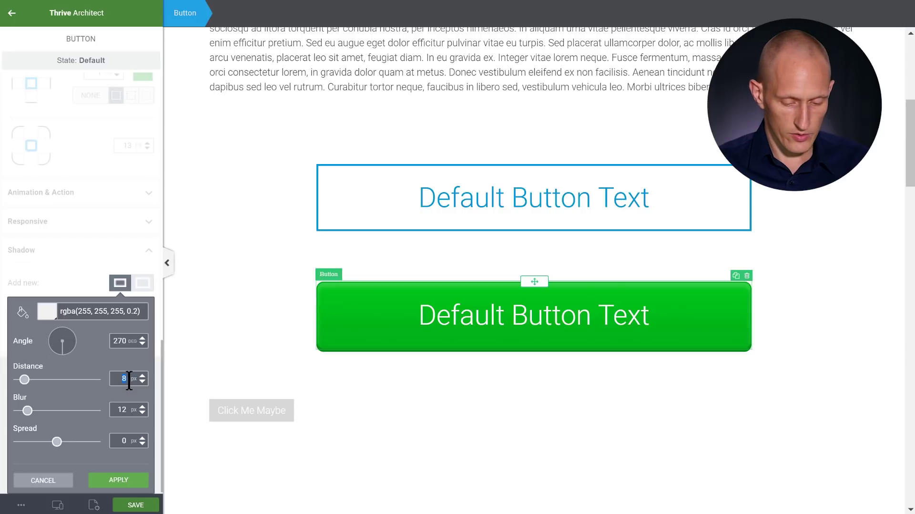
{"action": "type", "text": "6"}
{"action": "left_click", "coordinate": [122, 479]}
{"action": "double_click", "coordinate": [252, 410]}
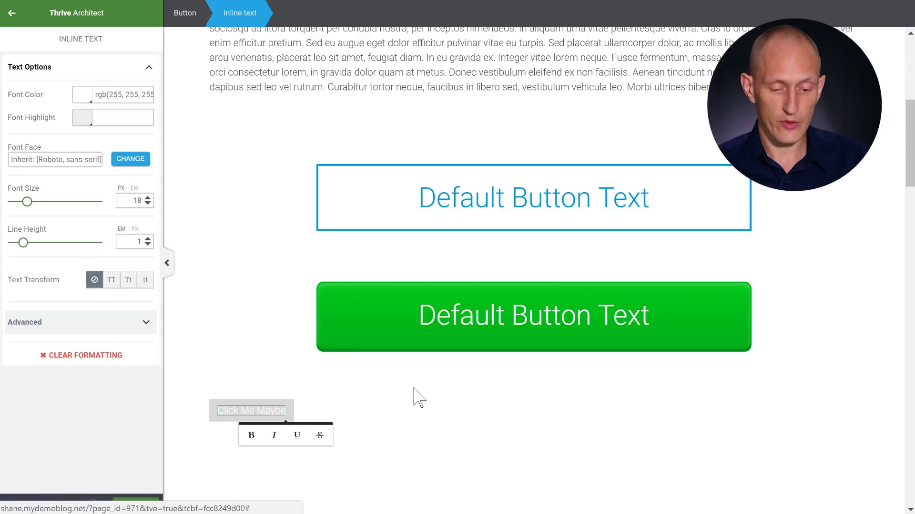
In the green button's hover state, add a solid white #ffffff background layer at 15% opacity, and return to the default state
{"action": "left_click", "coordinate": [351, 346]}
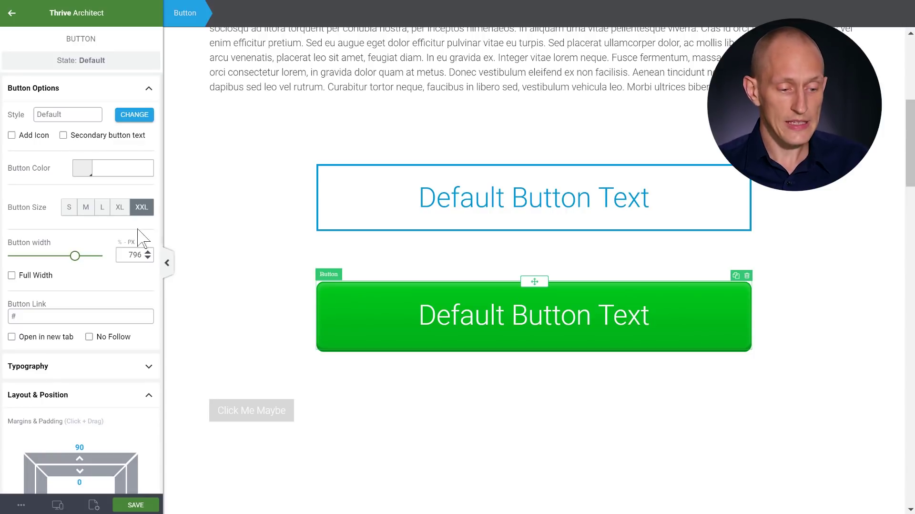
{"action": "left_click", "coordinate": [84, 70]}
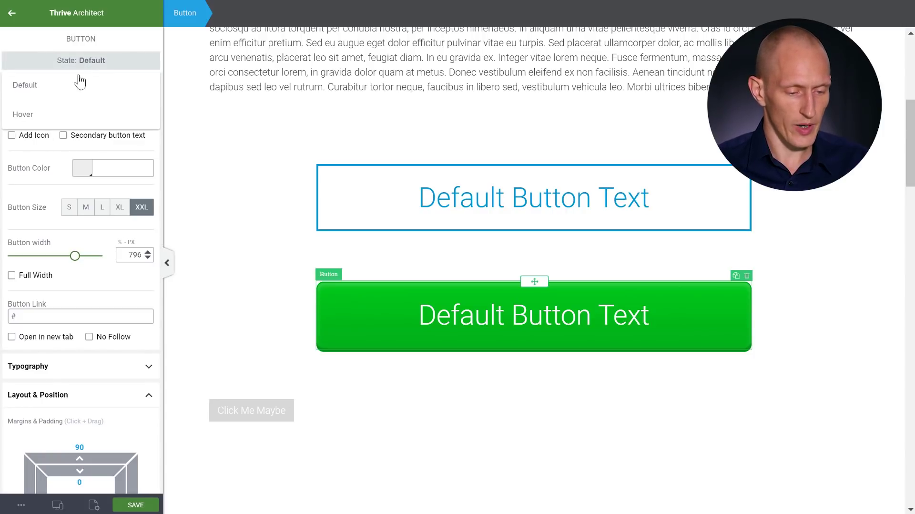
{"action": "left_click", "coordinate": [48, 113]}
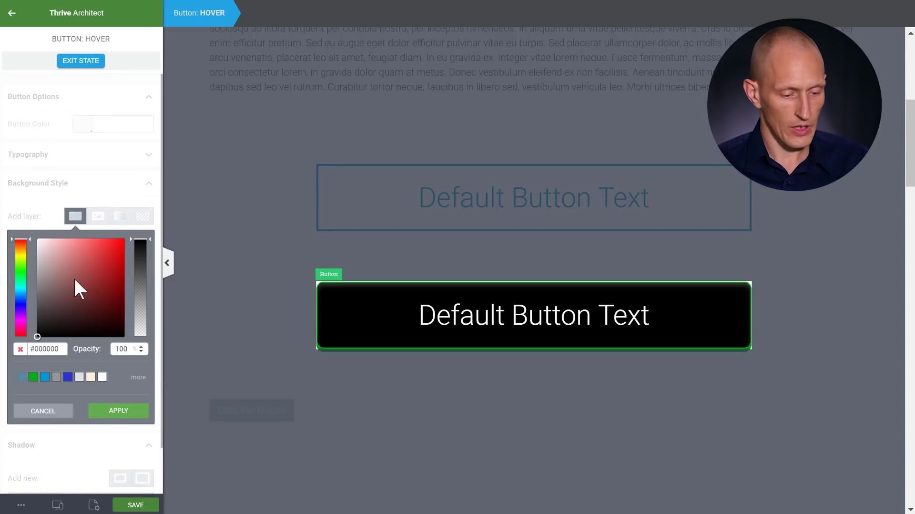
{"action": "left_click_drag", "start_coordinate": [72, 279], "coordinate": [20, 210]}
{"action": "left_click_drag", "start_coordinate": [141, 275], "coordinate": [144, 320]}
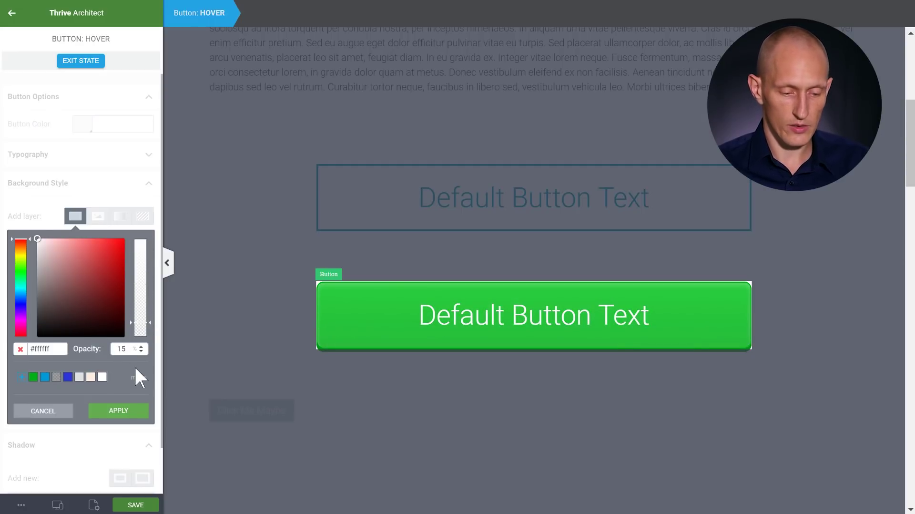
{"action": "left_click", "coordinate": [122, 412]}
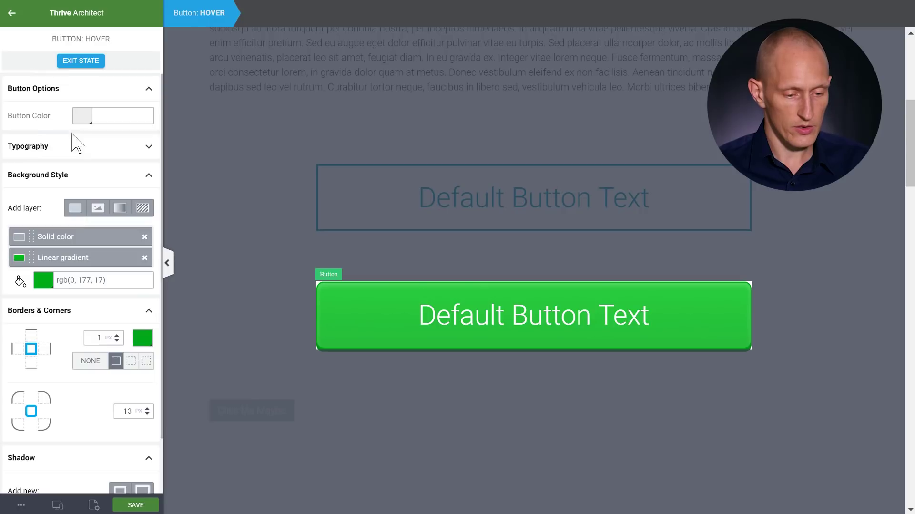
{"action": "left_click", "coordinate": [80, 62]}
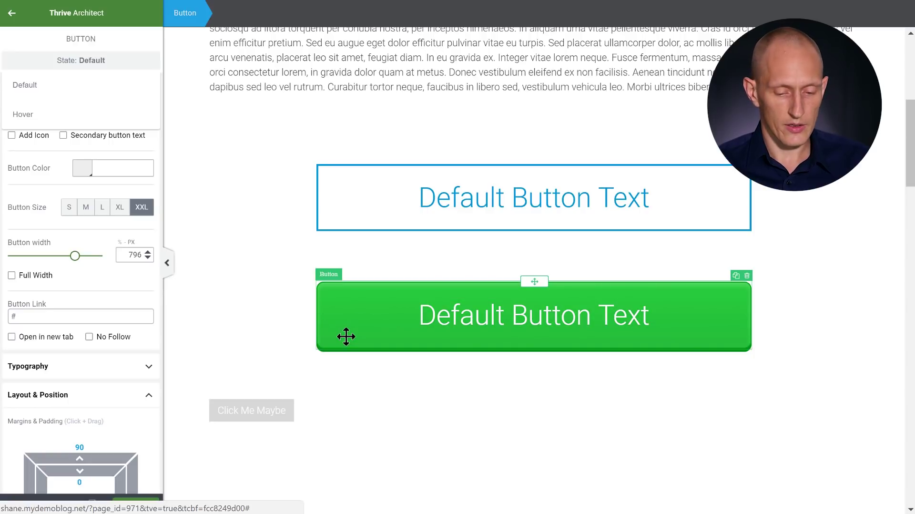
{"action": "left_click", "coordinate": [857, 328]}
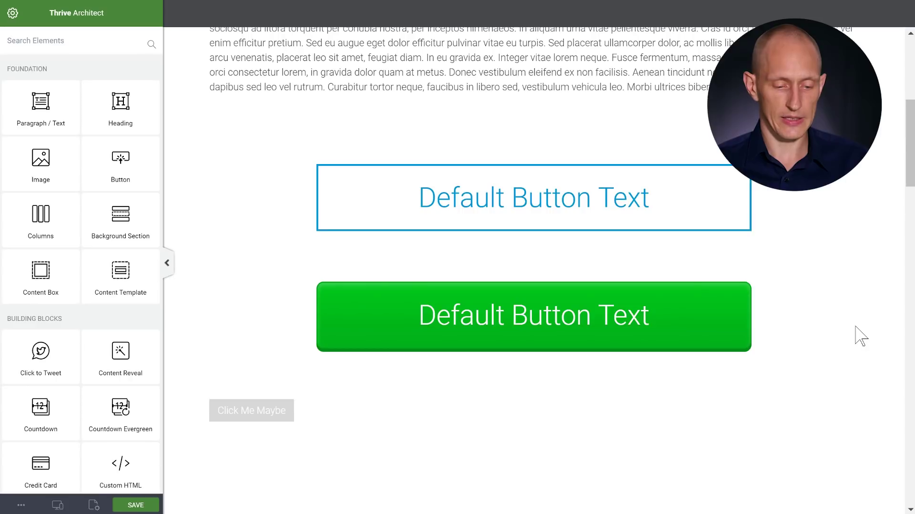
Add a new button below the green one and set its size to XXL
{"action": "scroll", "coordinate": [857, 326], "scroll_direction": "up", "scroll_amount": 3}
{"action": "scroll", "coordinate": [856, 326], "scroll_direction": "down", "scroll_amount": 4}
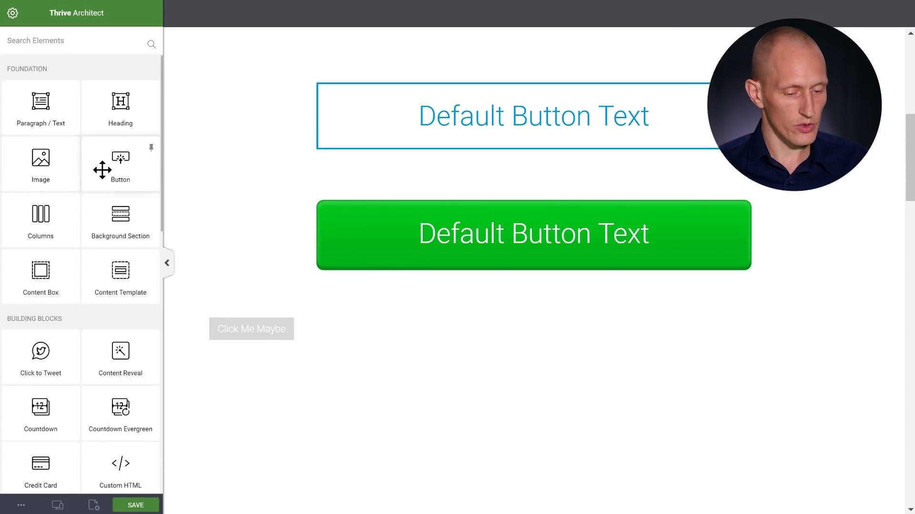
{"action": "left_click_drag", "start_coordinate": [104, 167], "coordinate": [556, 274]}
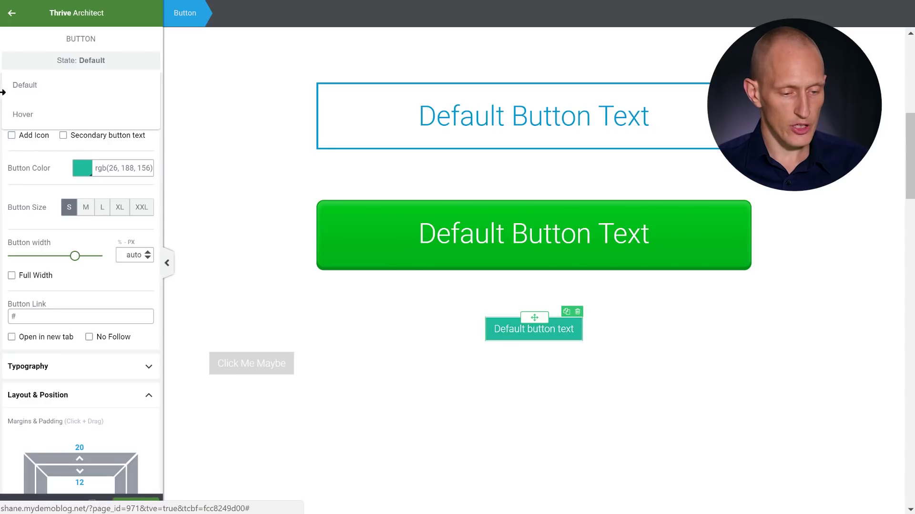
{"action": "left_click", "coordinate": [78, 67]}
{"action": "left_click", "coordinate": [141, 209]}
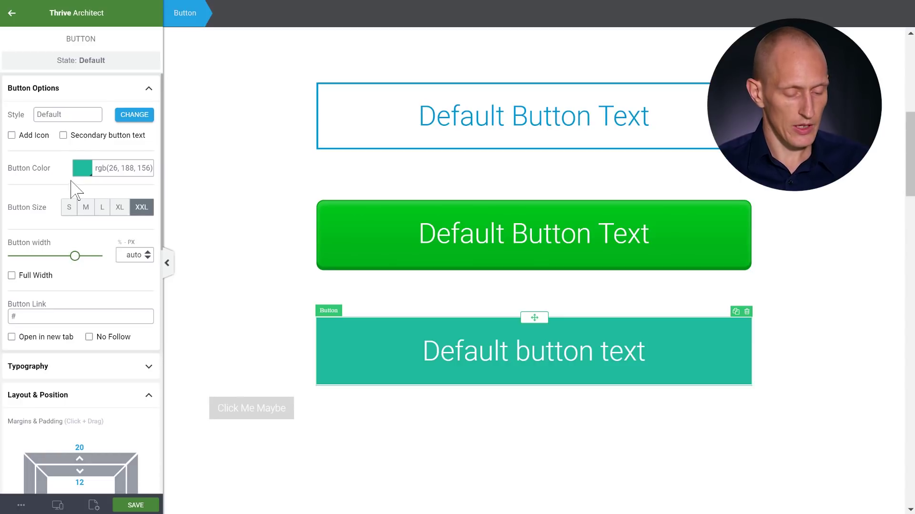
Set the new button's color to the magenta #cc1bda, copy its hex code and apply the color
{"action": "left_click", "coordinate": [82, 168]}
{"action": "left_click", "coordinate": [22, 258]}
{"action": "left_click", "coordinate": [26, 270]}
{"action": "left_click", "coordinate": [113, 210]}
{"action": "left_click_drag", "start_coordinate": [113, 210], "coordinate": [115, 207]}
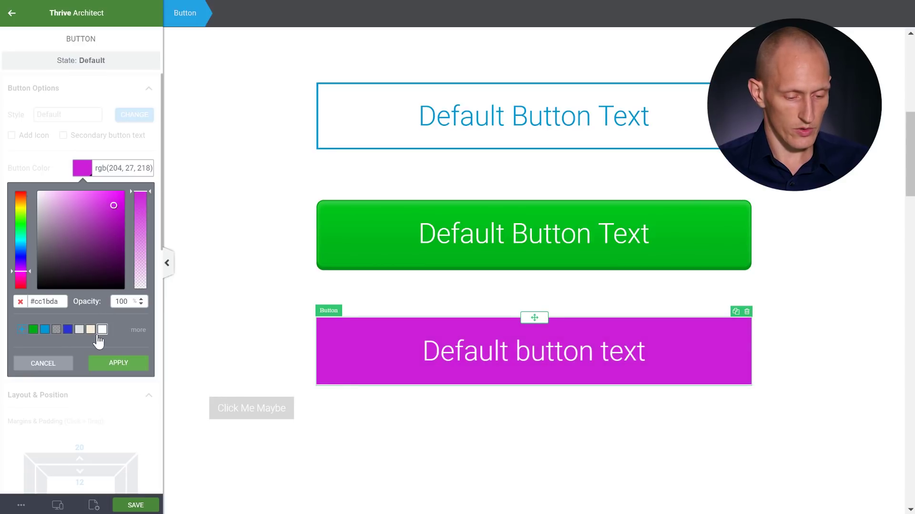
{"action": "left_click_drag", "start_coordinate": [57, 301], "coordinate": [29, 301]}
{"action": "key", "text": "ctrl+c"}
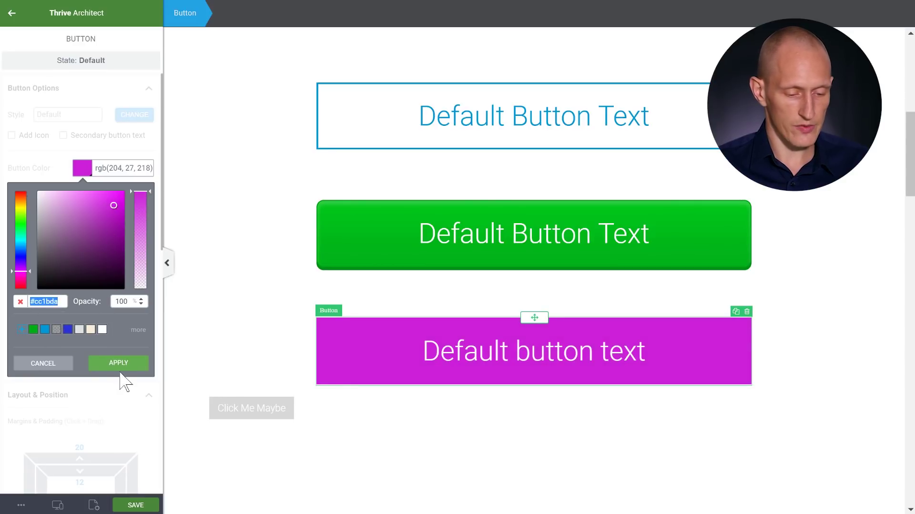
{"action": "left_click", "coordinate": [134, 362]}
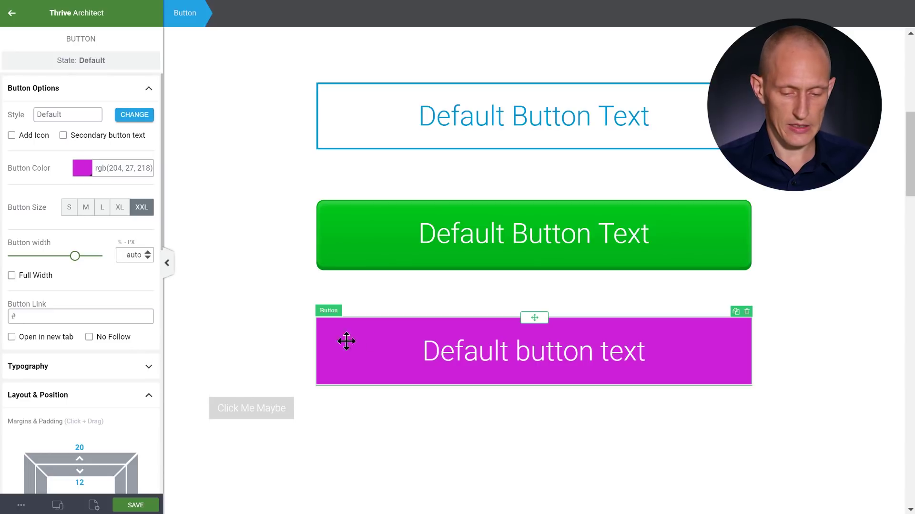
Capitalize each word of the magenta button's text with a text transform
{"action": "left_click", "coordinate": [124, 366]}
{"action": "scroll", "coordinate": [124, 328], "scroll_direction": "down", "scroll_amount": 2}
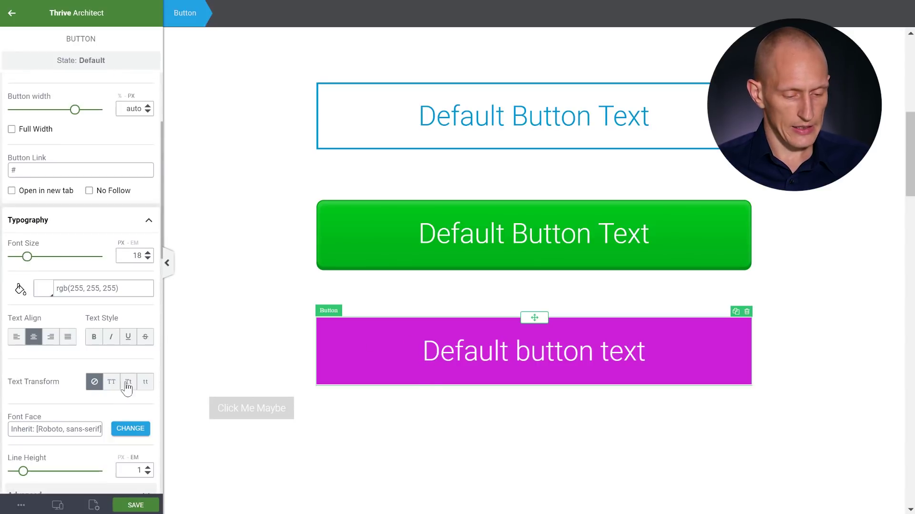
{"action": "left_click", "coordinate": [126, 381]}
{"action": "left_click", "coordinate": [110, 222]}
Round all corners of the magenta button into a pill shape with a radius of about 282 px
{"action": "scroll", "coordinate": [123, 193], "scroll_direction": "down", "scroll_amount": 8}
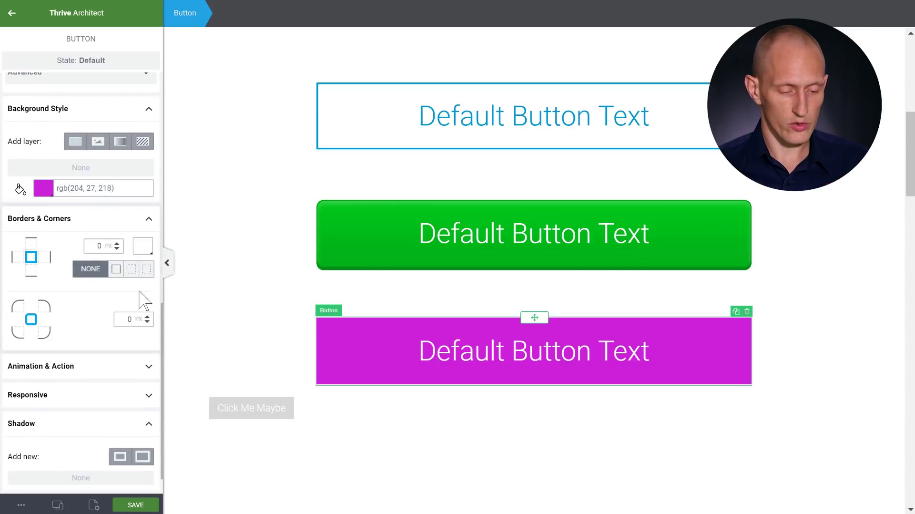
{"action": "scroll", "coordinate": [140, 298], "scroll_direction": "up", "scroll_amount": 2}
{"action": "left_click_drag", "start_coordinate": [146, 388], "coordinate": [143, 221]}
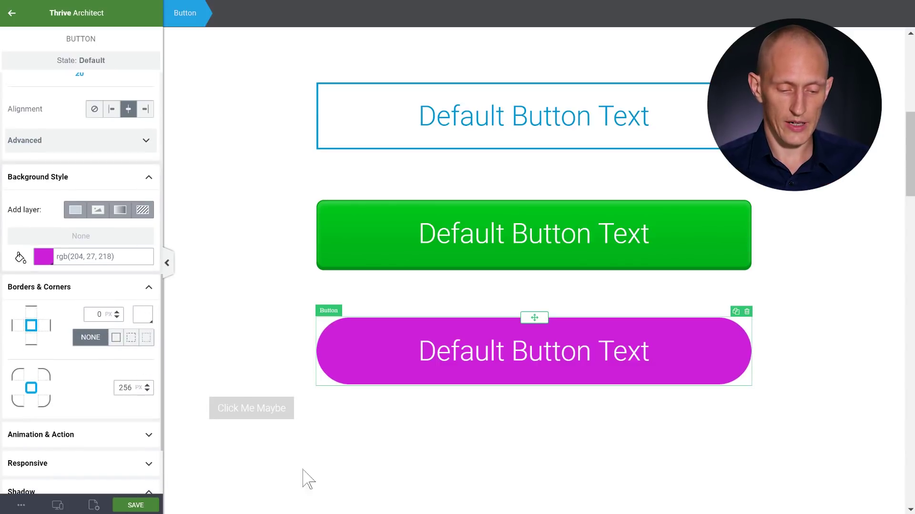
{"action": "left_click_drag", "start_coordinate": [148, 386], "coordinate": [152, 468]}
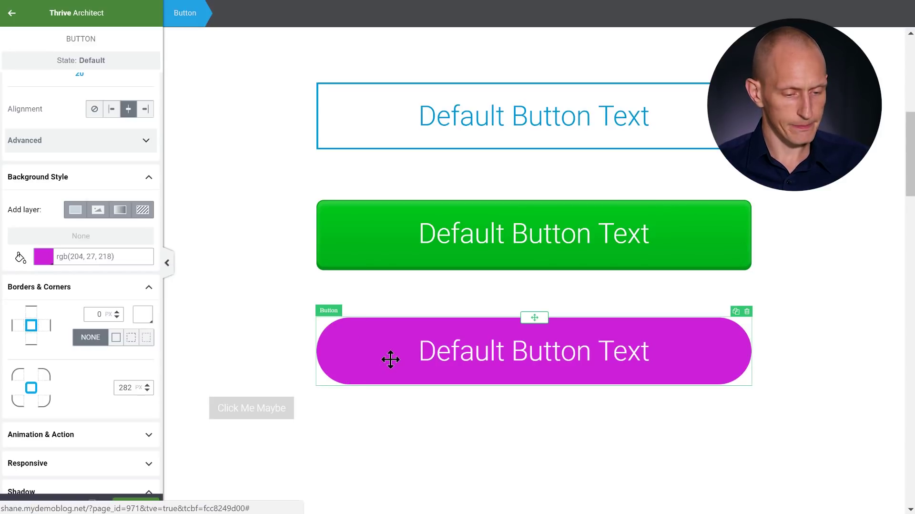
Add an icon to the magenta button and change it to the download icon
{"action": "scroll", "coordinate": [107, 282], "scroll_direction": "up", "scroll_amount": 8}
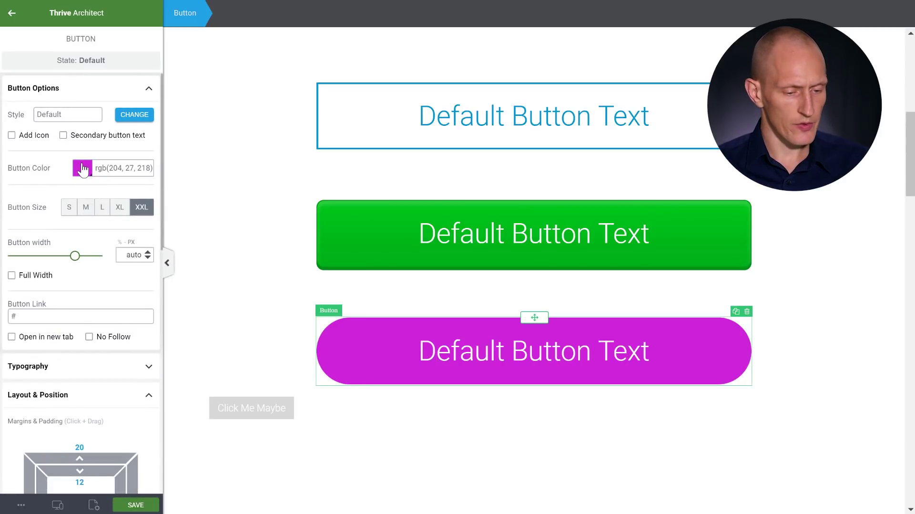
{"action": "left_click", "coordinate": [12, 135]}
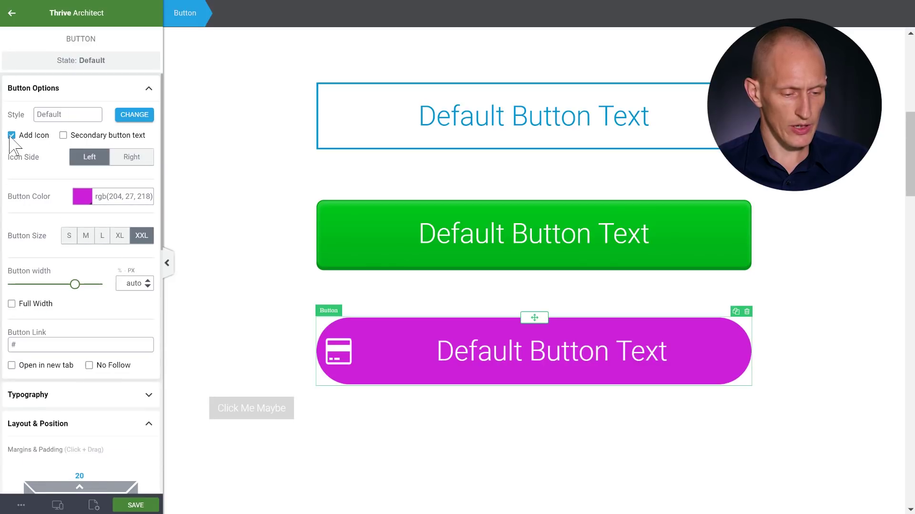
{"action": "left_click", "coordinate": [340, 356]}
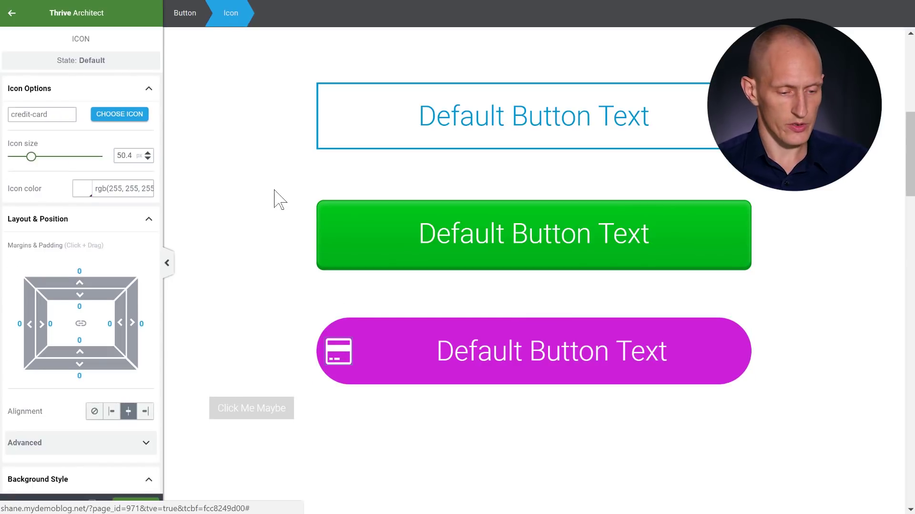
{"action": "left_click", "coordinate": [120, 114]}
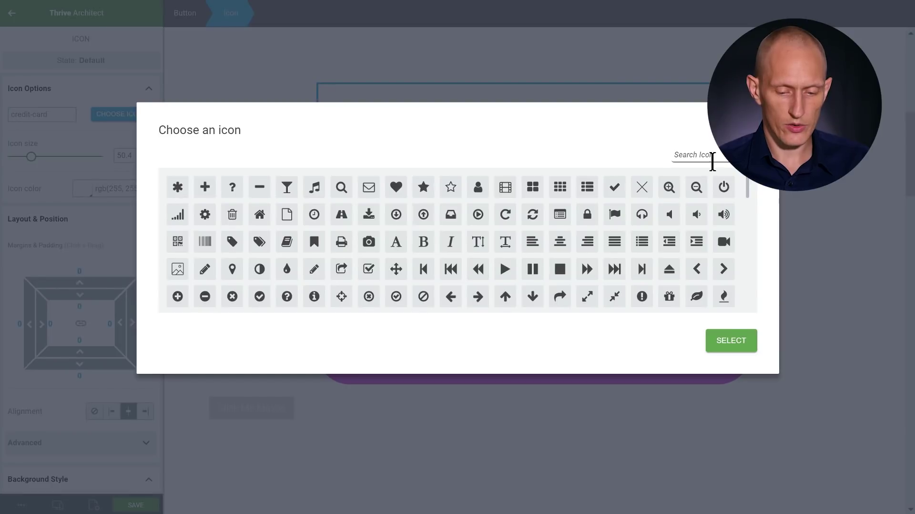
{"action": "left_click", "coordinate": [372, 228]}
{"action": "left_click", "coordinate": [725, 343]}
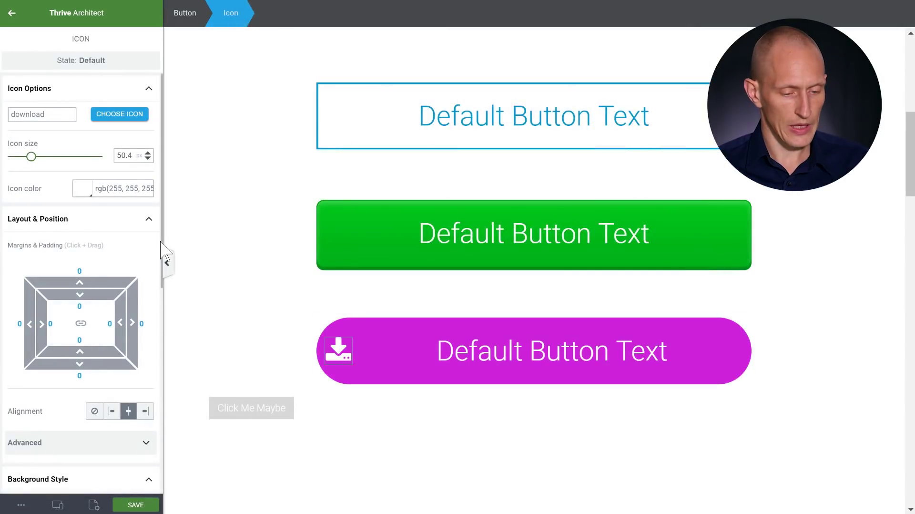
Set the download icon's color to the copied magenta #cc1bda and apply it
{"action": "left_click", "coordinate": [82, 188]}
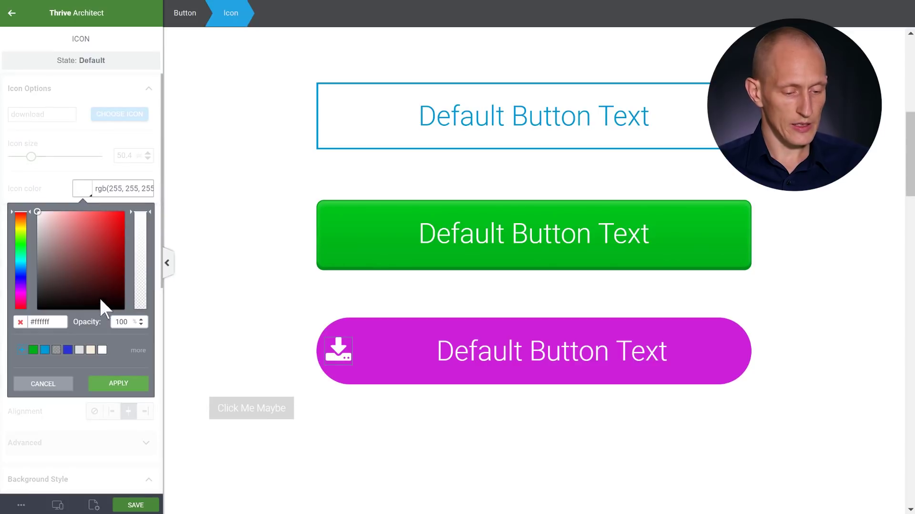
{"action": "triple_click", "coordinate": [57, 321]}
{"action": "key", "text": "ctrl+v"}
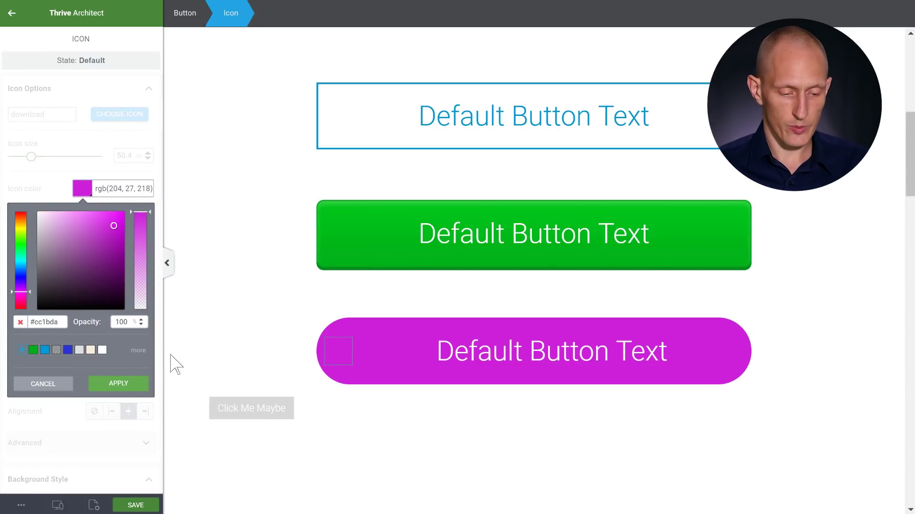
{"action": "left_click", "coordinate": [119, 383]}
Give the download icon a white #ffffff background and round its corners into a circle with a radius of about 231 px
{"action": "scroll", "coordinate": [100, 219], "scroll_direction": "down", "scroll_amount": 7}
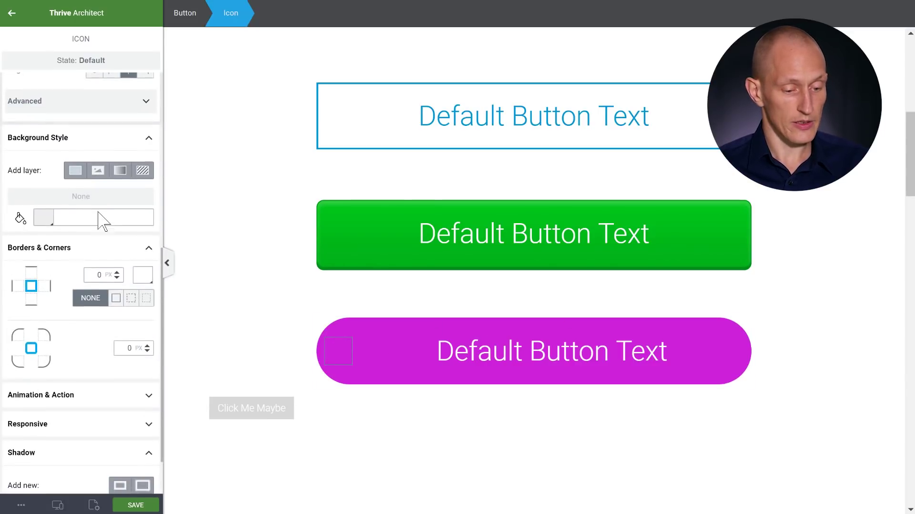
{"action": "left_click", "coordinate": [56, 219]}
{"action": "left_click", "coordinate": [102, 378]}
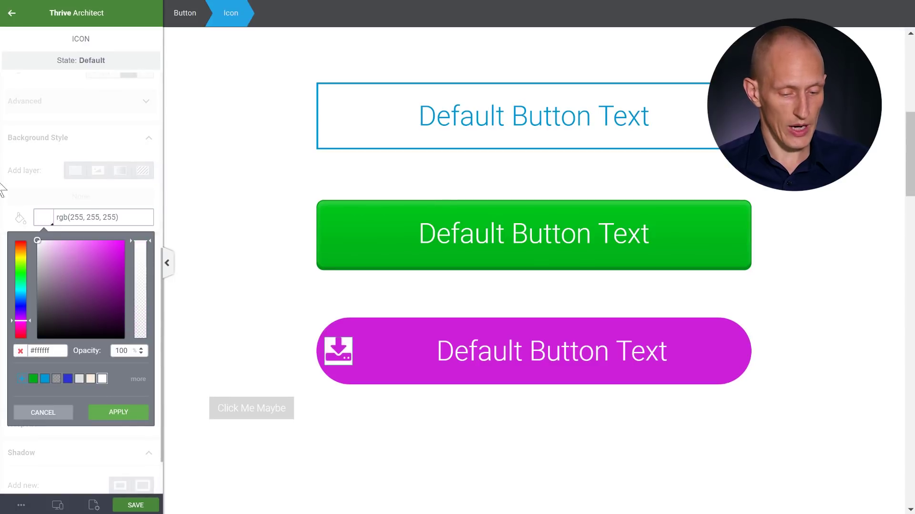
{"action": "left_click", "coordinate": [119, 413]}
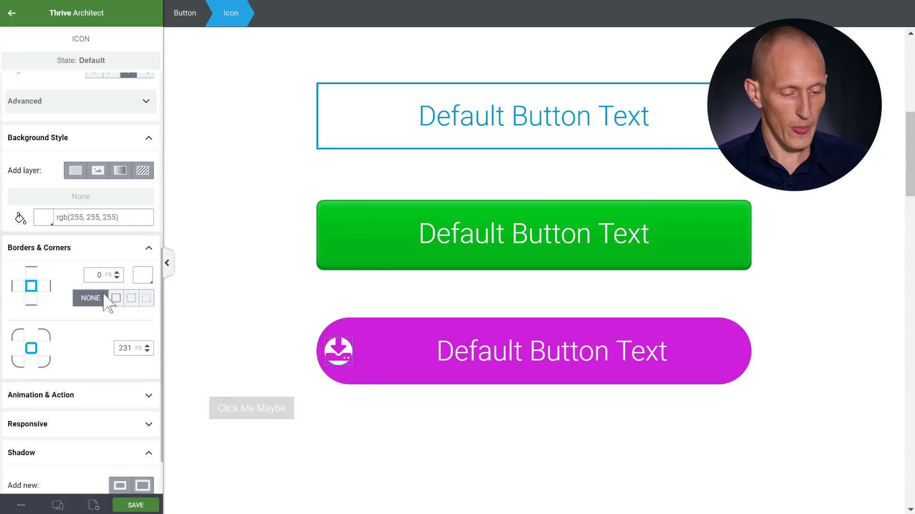
Set linked padding of about 23 px on all sides of the download icon
{"action": "scroll", "coordinate": [119, 332], "scroll_direction": "up", "scroll_amount": 1}
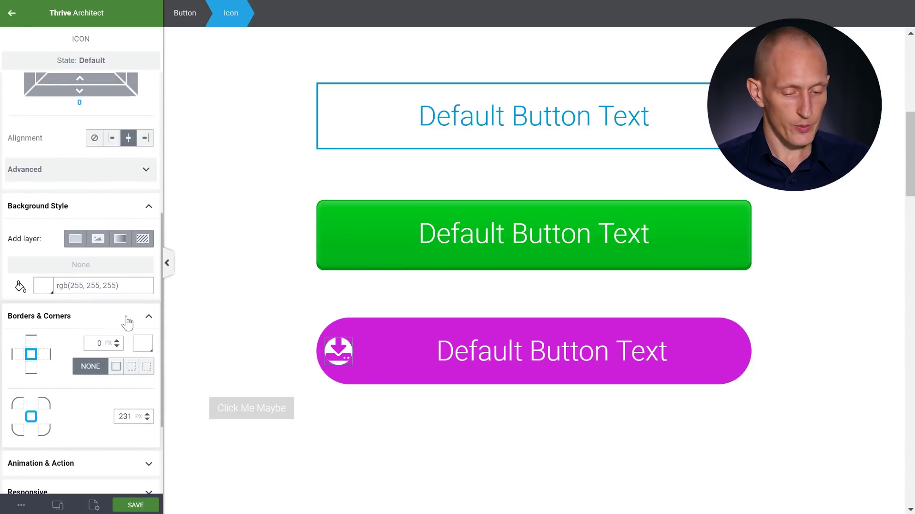
{"action": "scroll", "coordinate": [86, 231], "scroll_direction": "up", "scroll_amount": 3}
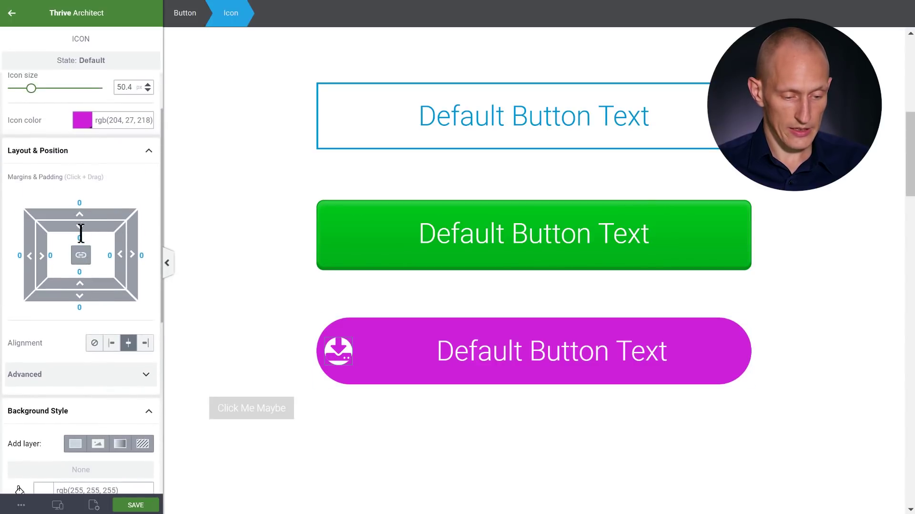
{"action": "left_click_drag", "start_coordinate": [79, 228], "coordinate": [78, 268]}
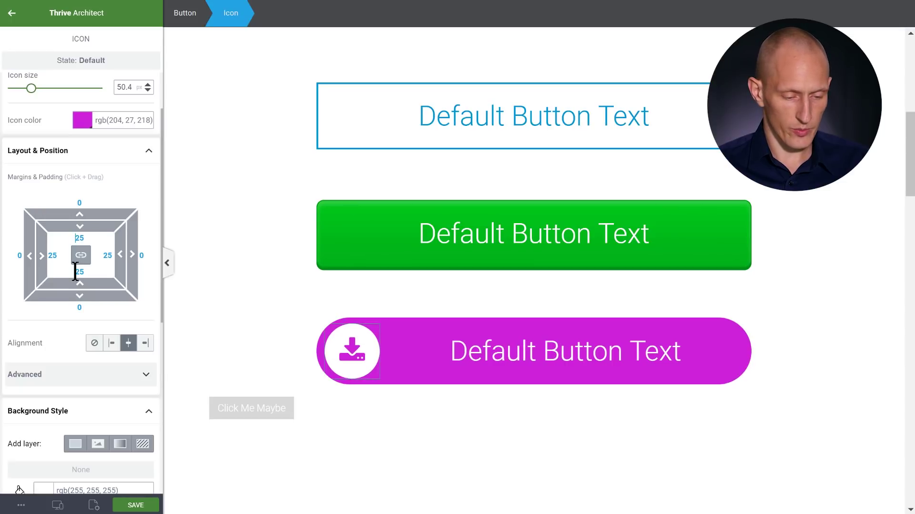
{"action": "left_click", "coordinate": [287, 306]}
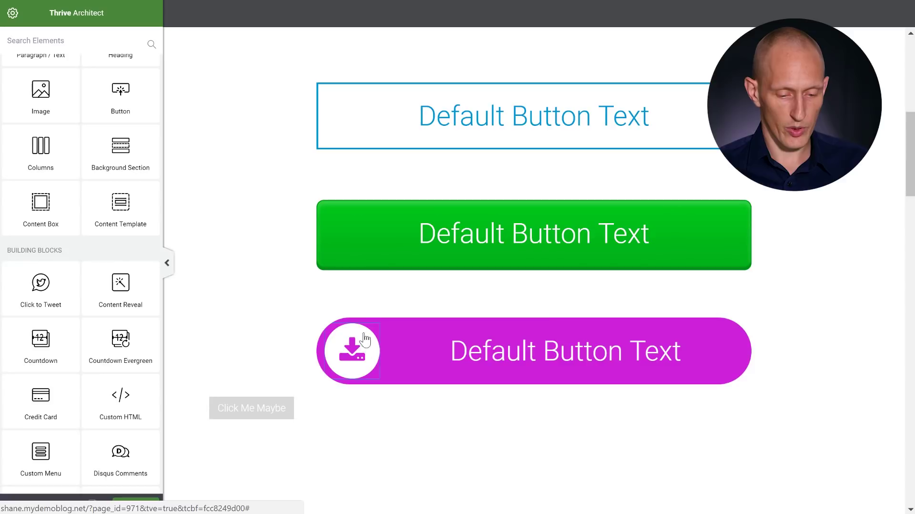
{"action": "left_click", "coordinate": [368, 348]}
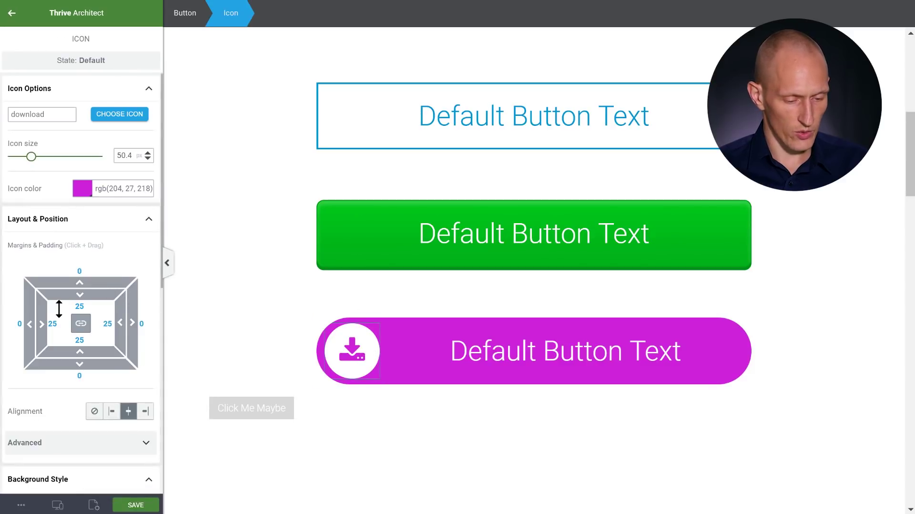
{"action": "type", "text": "3"}
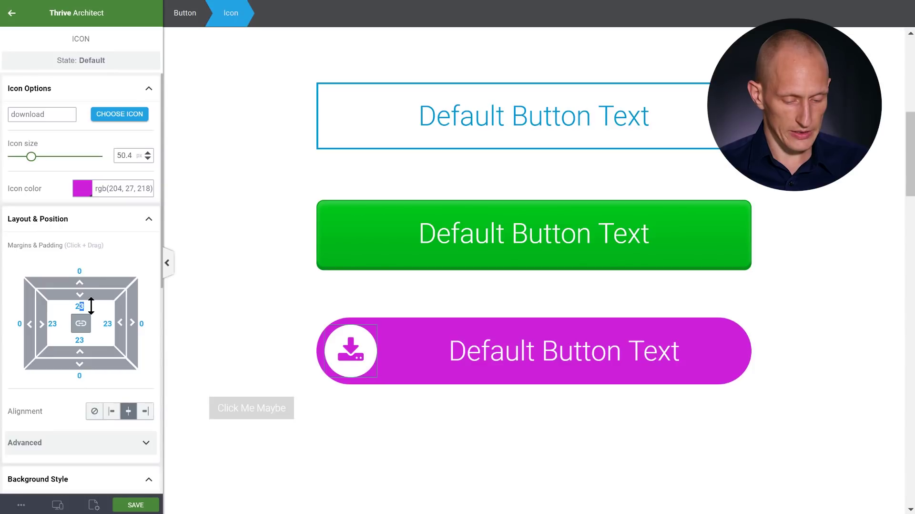
{"action": "left_click", "coordinate": [261, 328]}
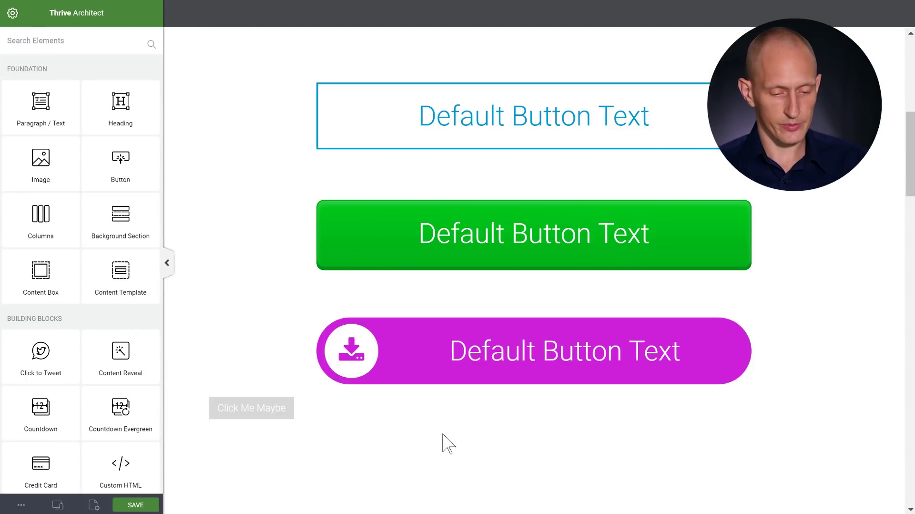
Add a linear gradient background to the magenta button at an angle of 48 degrees, with #cc1bda as the starting color
{"action": "left_click", "coordinate": [418, 327]}
{"action": "scroll", "coordinate": [88, 229], "scroll_direction": "down", "scroll_amount": 9}
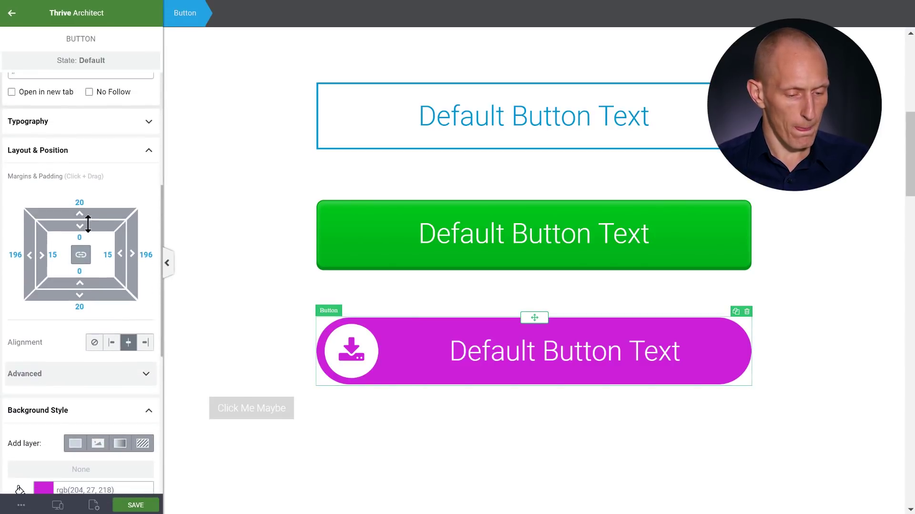
{"action": "left_click", "coordinate": [120, 306]}
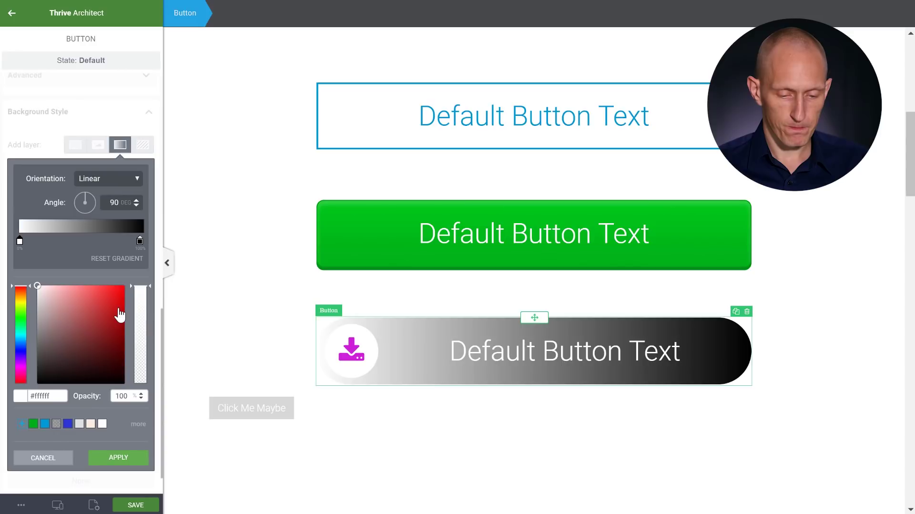
{"action": "left_click_drag", "start_coordinate": [97, 208], "coordinate": [95, 193]}
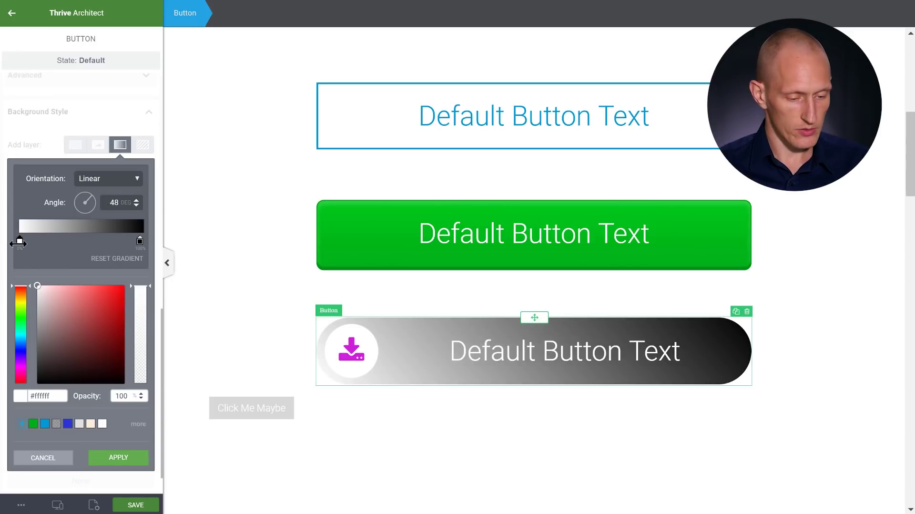
{"action": "key", "text": "ctrl+a"}
{"action": "type", "text": "#cc1bda"}
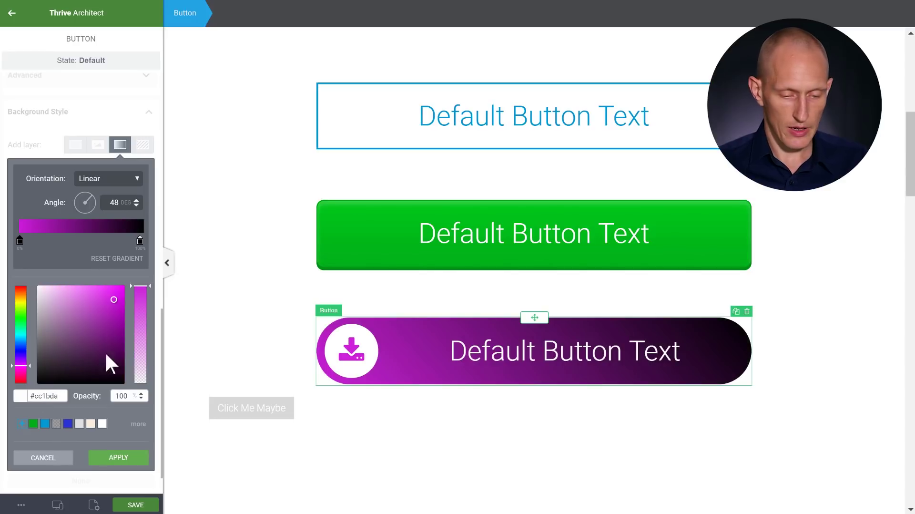
Change the gradient's end color to a lighter pink of about #e527bf and apply the gradient
{"action": "left_click", "coordinate": [140, 241]}
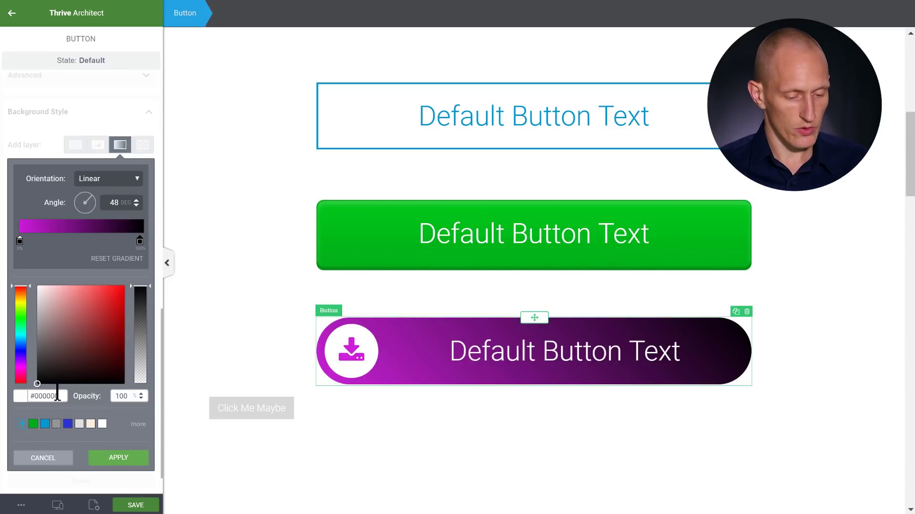
{"action": "key", "text": "ctrl+a"}
{"action": "type", "text": "#cc1bda"}
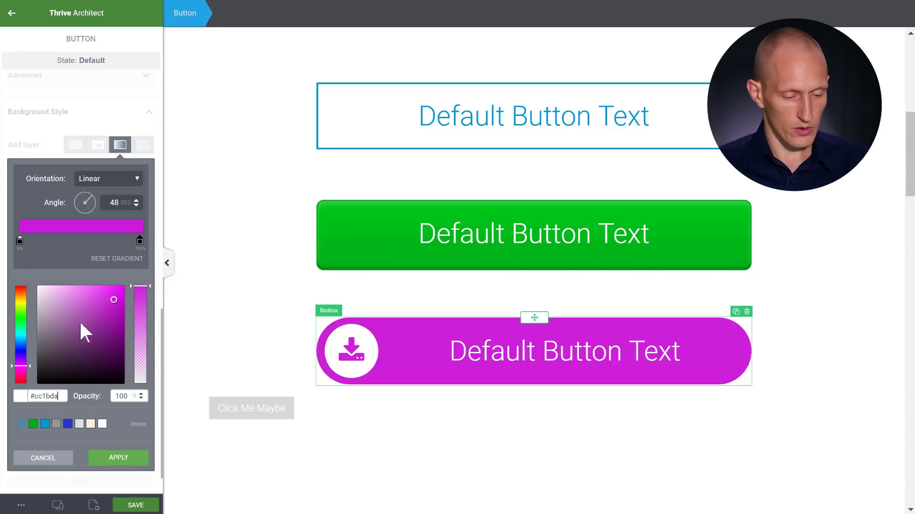
{"action": "left_click", "coordinate": [21, 369]}
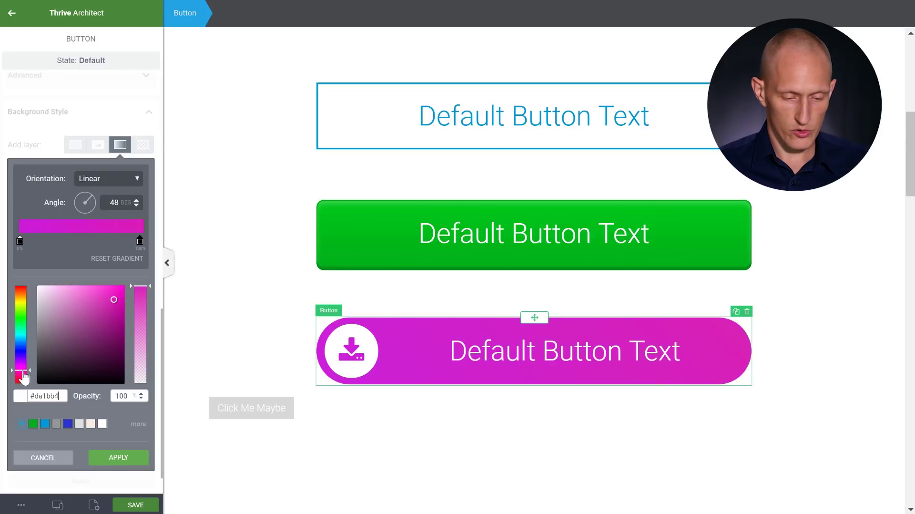
{"action": "left_click_drag", "start_coordinate": [111, 300], "coordinate": [111, 298]}
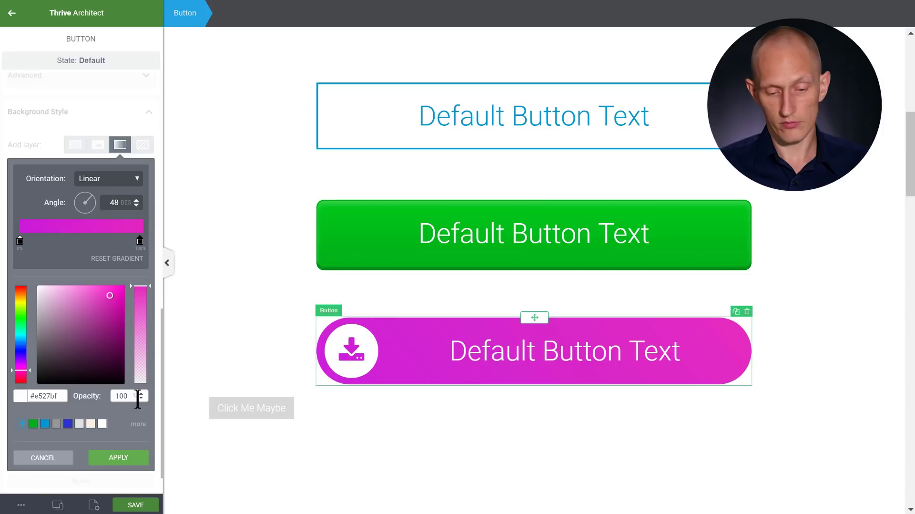
{"action": "left_click_drag", "start_coordinate": [109, 296], "coordinate": [108, 294]}
{"action": "left_click", "coordinate": [119, 458]}
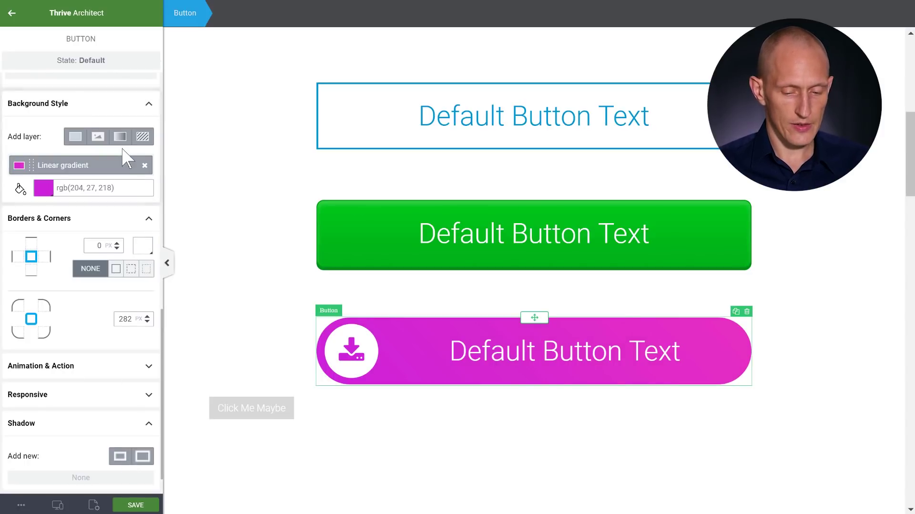
Add a drop shadow to the magenta button with 0 px distance, 0 px blur and 10 px spread
{"action": "scroll", "coordinate": [115, 238], "scroll_direction": "down", "scroll_amount": 1}
{"action": "left_click", "coordinate": [145, 427]}
{"action": "scroll", "coordinate": [96, 429], "scroll_direction": "down", "scroll_amount": 4}
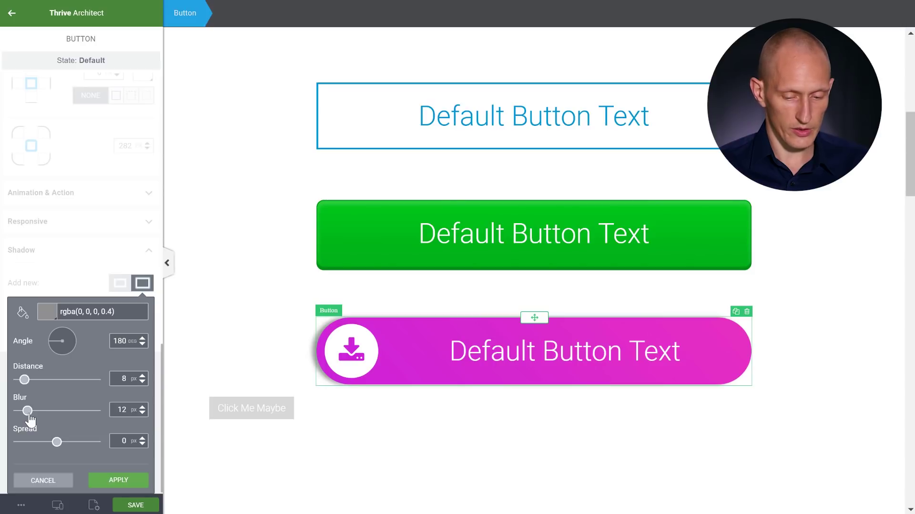
{"action": "left_click_drag", "start_coordinate": [27, 410], "coordinate": [17, 380]}
{"action": "mouse_move", "coordinate": [57, 442]}
{"action": "left_mouse_down"}
{"action": "mouse_move", "coordinate": [73, 444]}
{"action": "mouse_move", "coordinate": [62, 442]}
{"action": "left_mouse_up"}
Color the drop shadow a darker purple, rgb(165, 14, 177), at full opacity and apply the shadow
{"action": "left_click", "coordinate": [47, 312]}
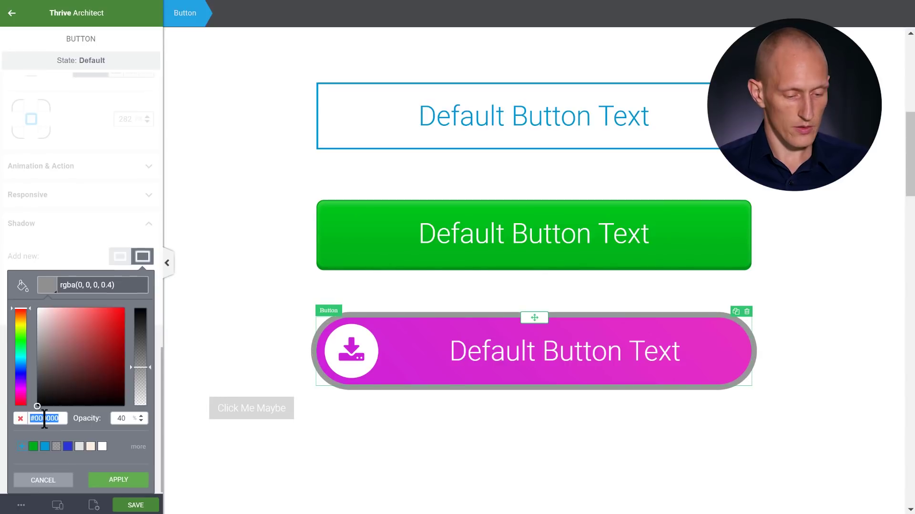
{"action": "left_click", "coordinate": [45, 418]}
{"action": "type", "text": "#cc1bda"}
{"action": "left_click_drag", "start_coordinate": [113, 326], "coordinate": [114, 329]}
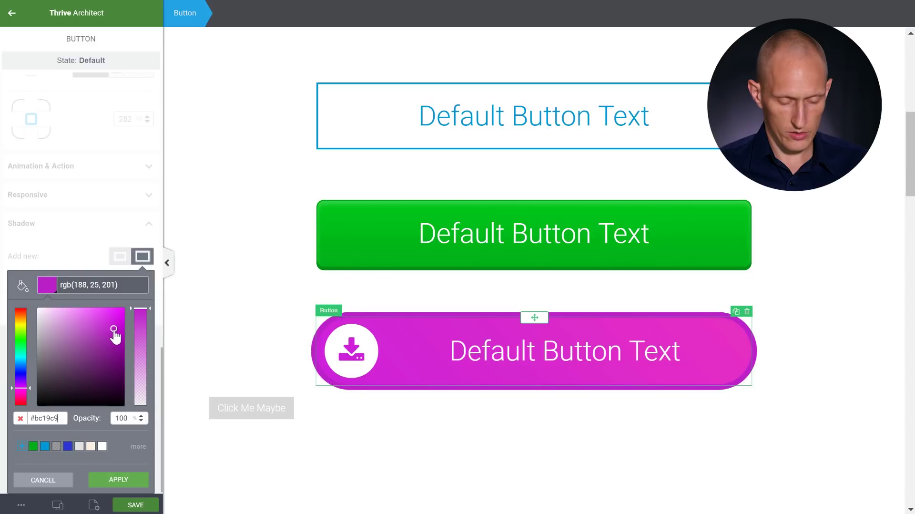
{"action": "left_click", "coordinate": [145, 323]}
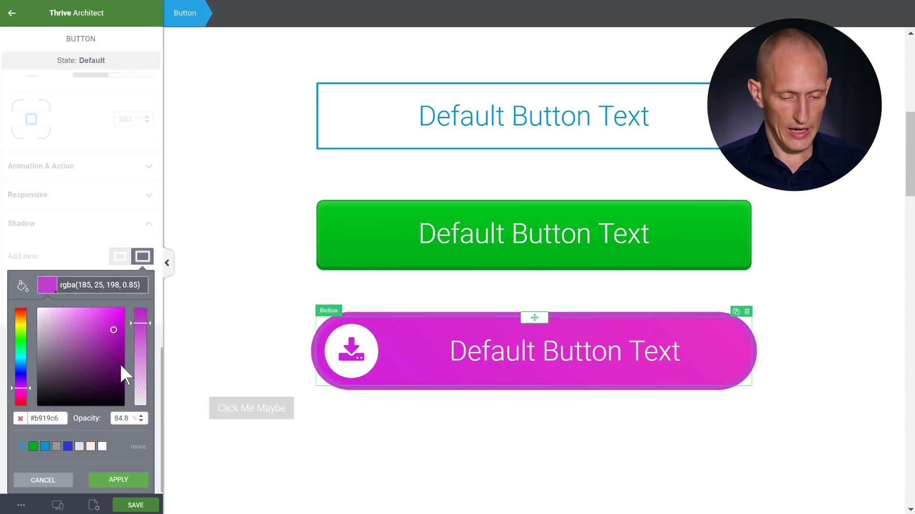
{"action": "left_click_drag", "start_coordinate": [113, 330], "coordinate": [114, 336]}
{"action": "left_click", "coordinate": [141, 335]}
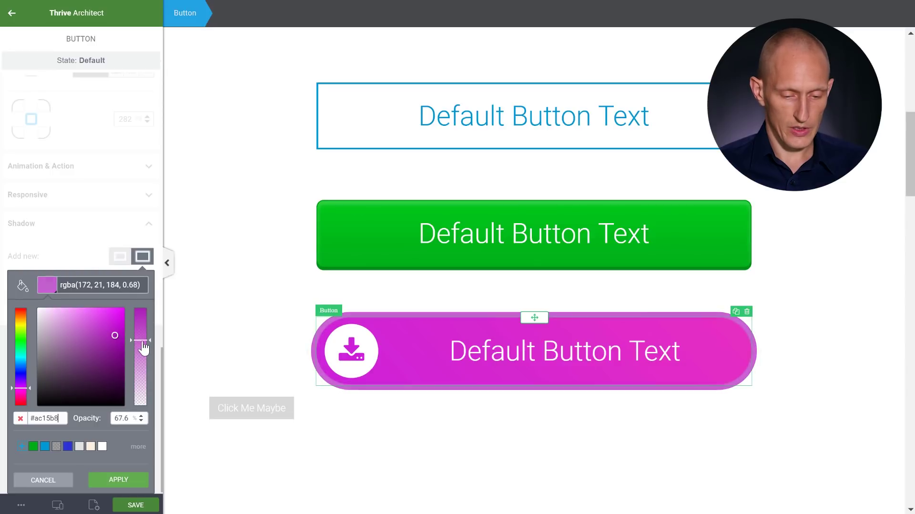
{"action": "left_click_drag", "start_coordinate": [143, 342], "coordinate": [141, 328]}
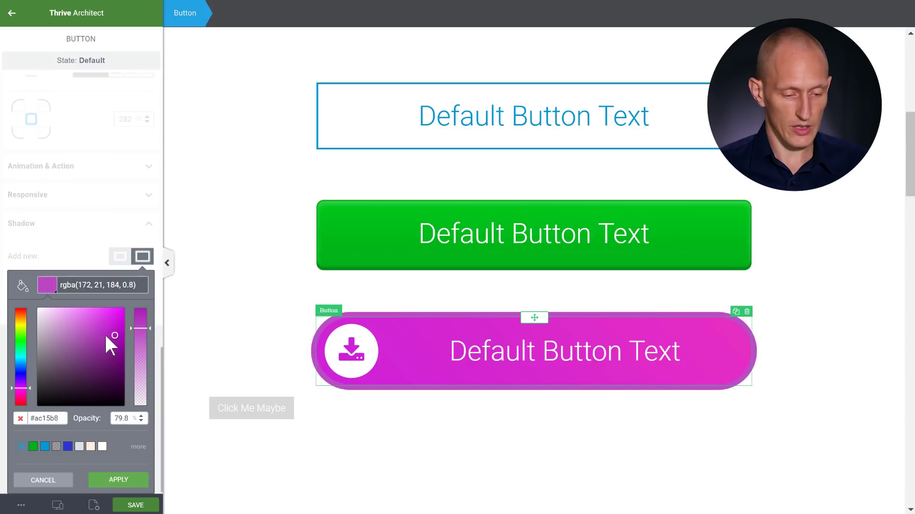
{"action": "left_click", "coordinate": [113, 336]}
{"action": "left_click", "coordinate": [115, 479]}
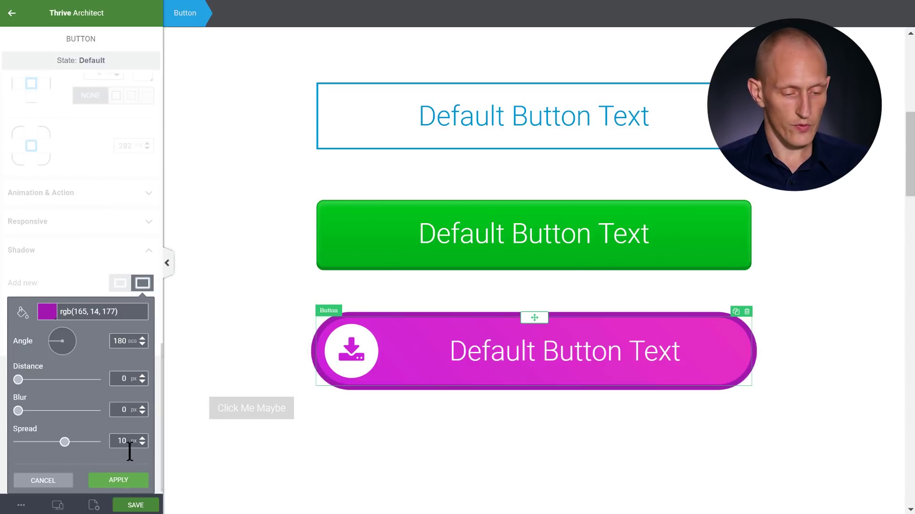
{"action": "left_click", "coordinate": [119, 480]}
{"action": "left_click", "coordinate": [453, 461]}
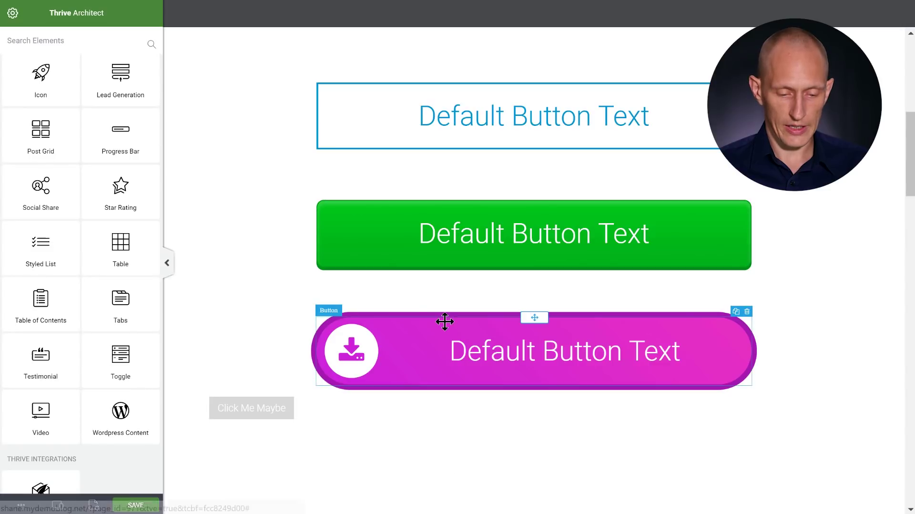
Select the magenta button and switch it to its hover state for editing
{"action": "left_click", "coordinate": [417, 318]}
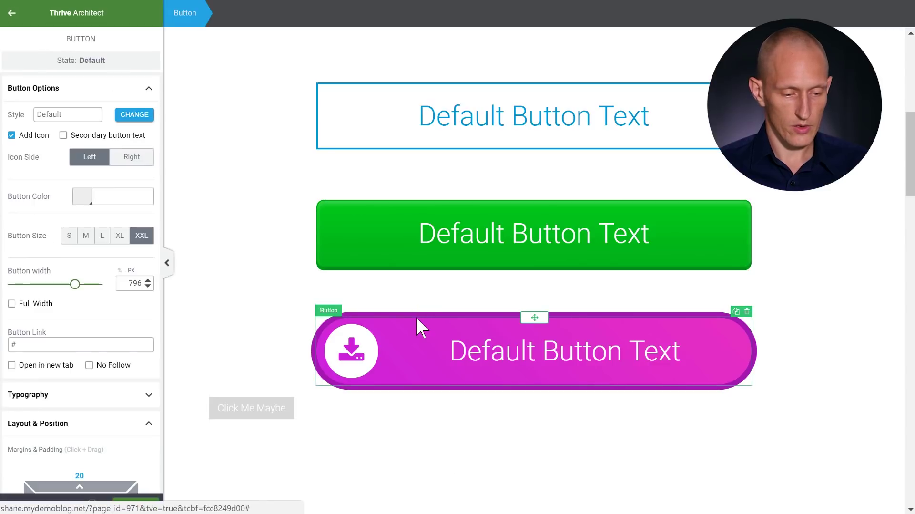
{"action": "left_click", "coordinate": [75, 62]}
{"action": "left_click", "coordinate": [30, 117]}
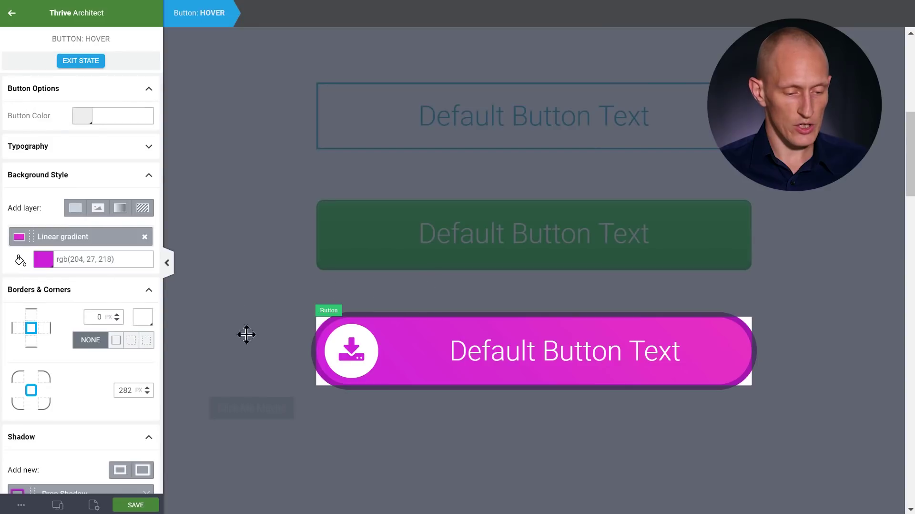
{"action": "left_click", "coordinate": [62, 239]}
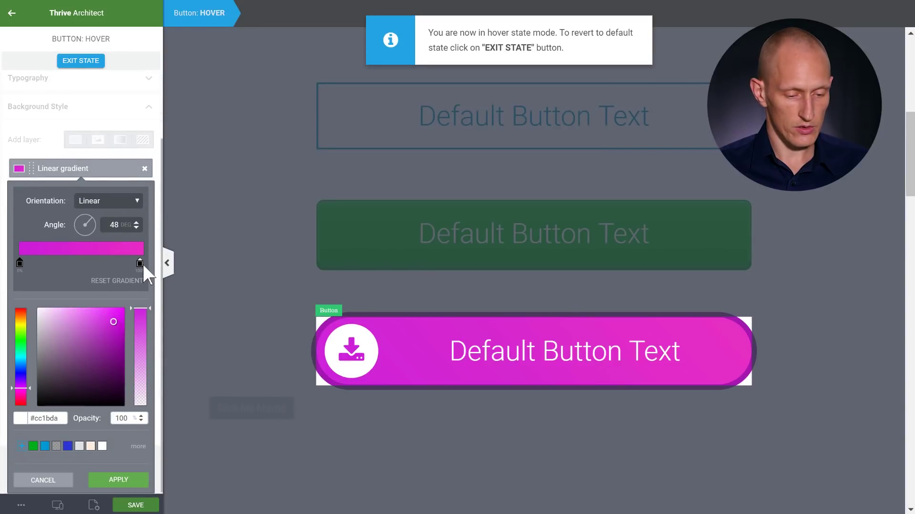
{"action": "left_click", "coordinate": [20, 391]}
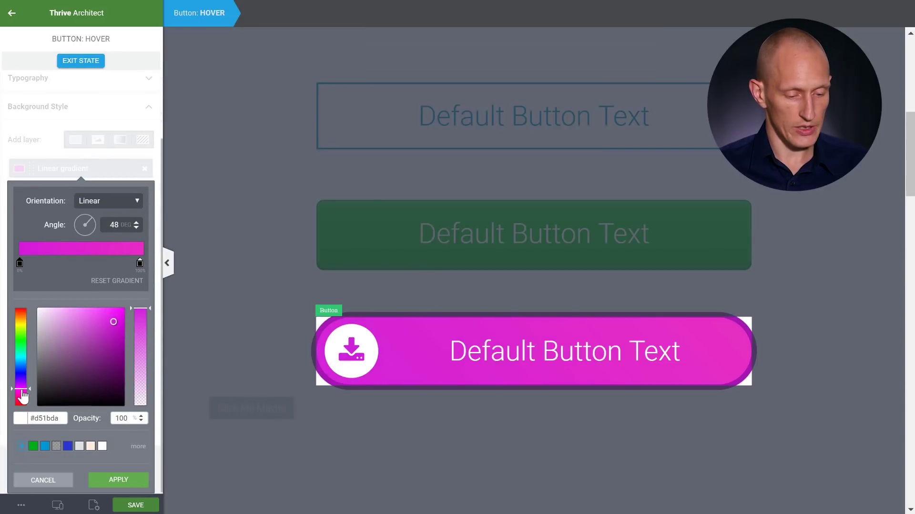
{"action": "left_click_drag", "start_coordinate": [114, 323], "coordinate": [106, 312]}
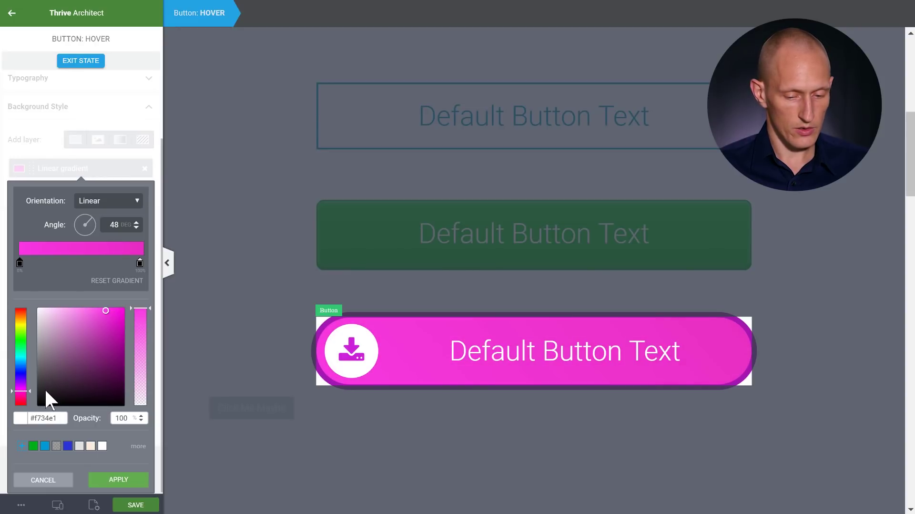
{"action": "left_click", "coordinate": [57, 480]}
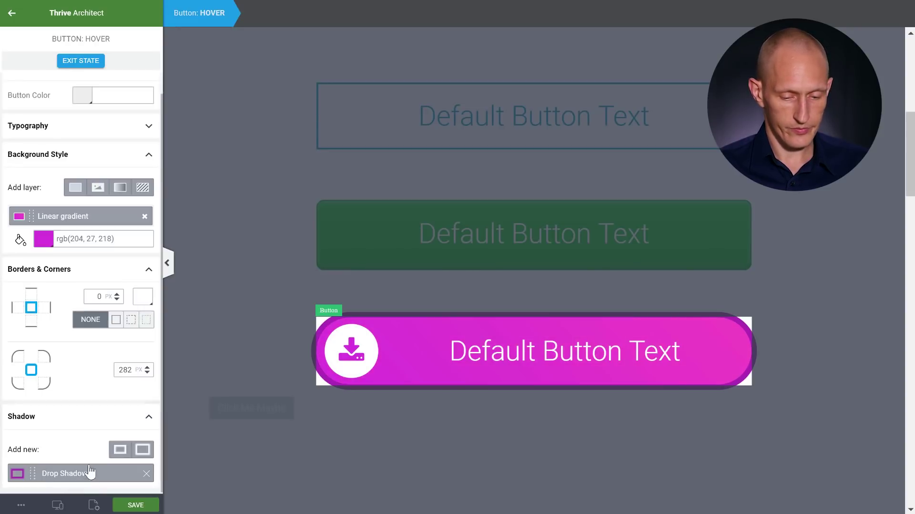
Change the hover gradient's end color to a brighter pink, #fb4dc5, apply it and exit the hover state
{"action": "left_click", "coordinate": [88, 223]}
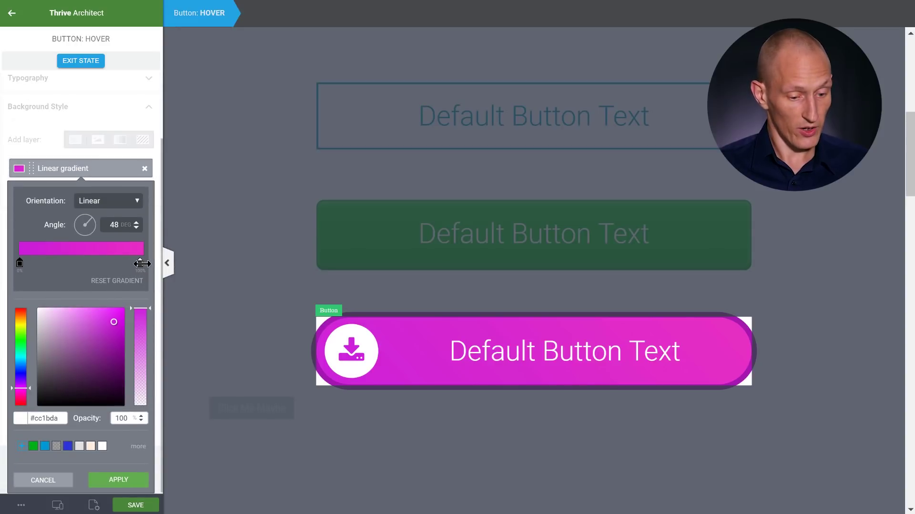
{"action": "left_click", "coordinate": [140, 263]}
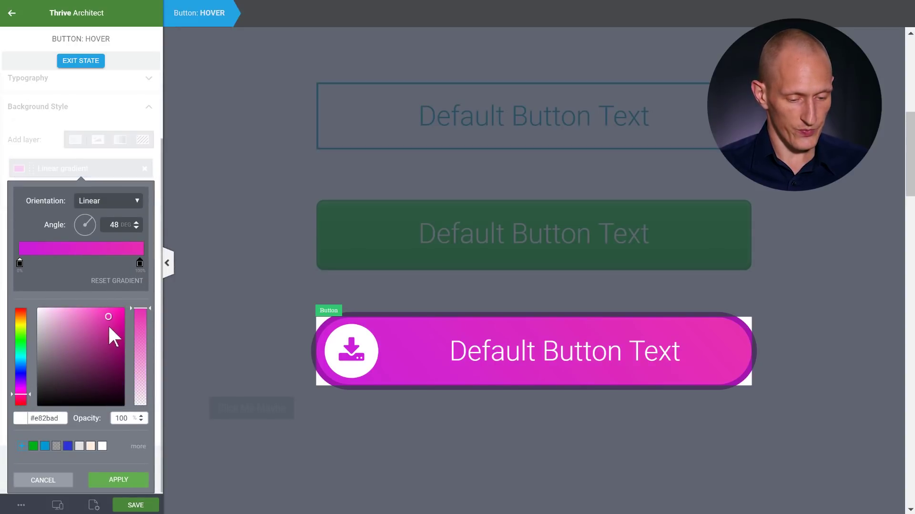
{"action": "left_click_drag", "start_coordinate": [106, 321], "coordinate": [98, 310]}
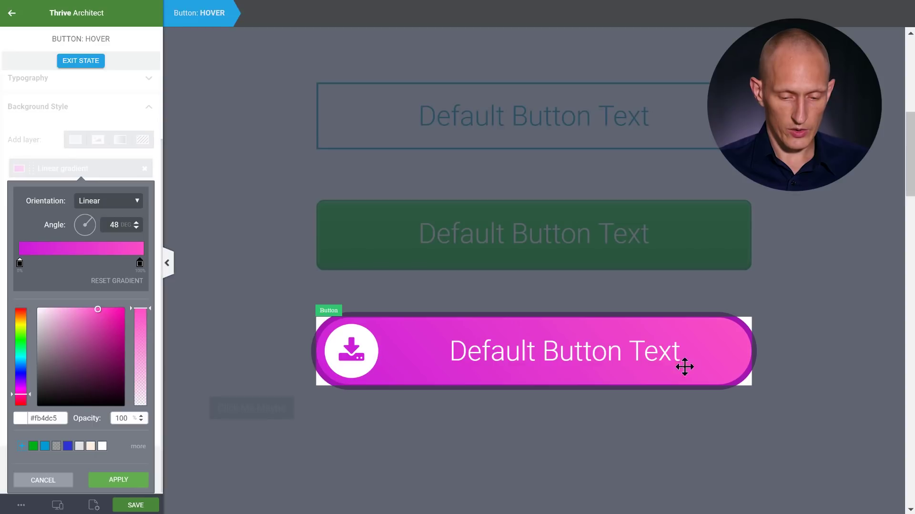
{"action": "left_click", "coordinate": [119, 479]}
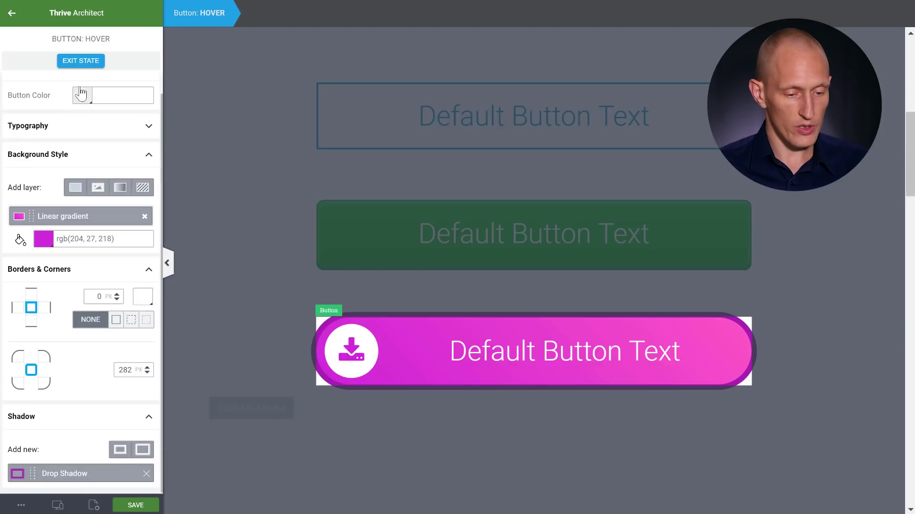
{"action": "left_click", "coordinate": [82, 61]}
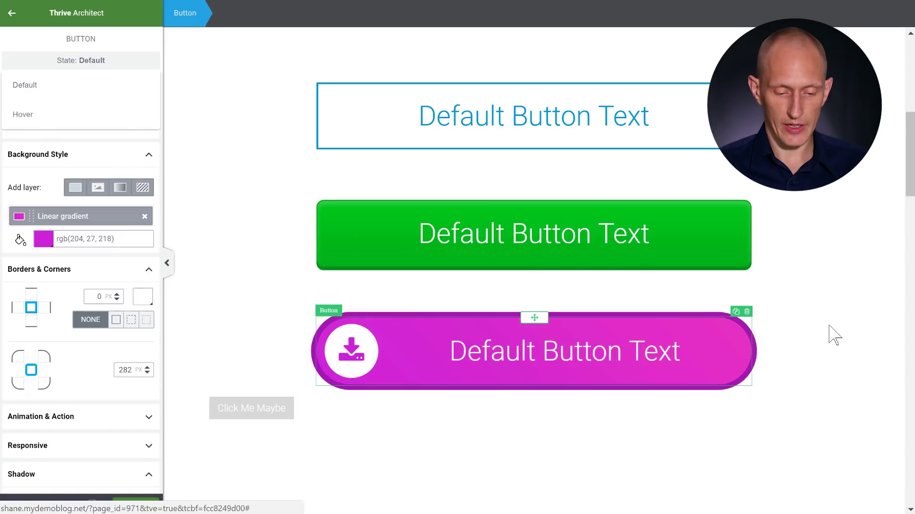
{"action": "left_click", "coordinate": [801, 445]}
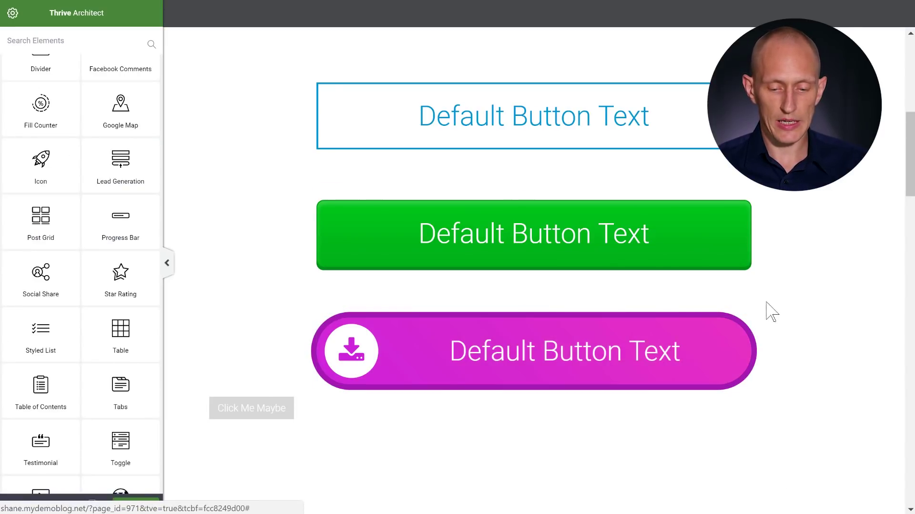
Save the orange "Click Me Now!" button as a button template with a name beginning "DEMO But"
{"action": "scroll", "coordinate": [285, 324], "scroll_direction": "up", "scroll_amount": 2}
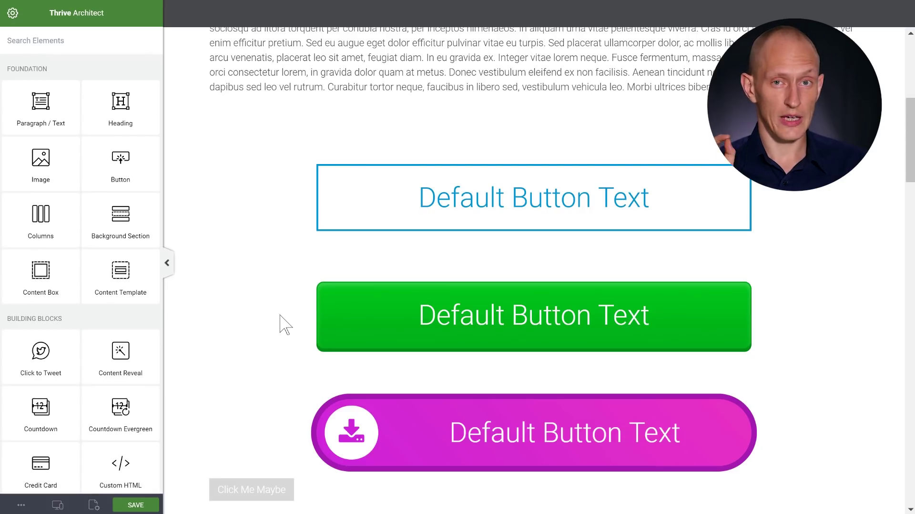
{"action": "scroll", "coordinate": [286, 324], "scroll_direction": "up", "scroll_amount": 5}
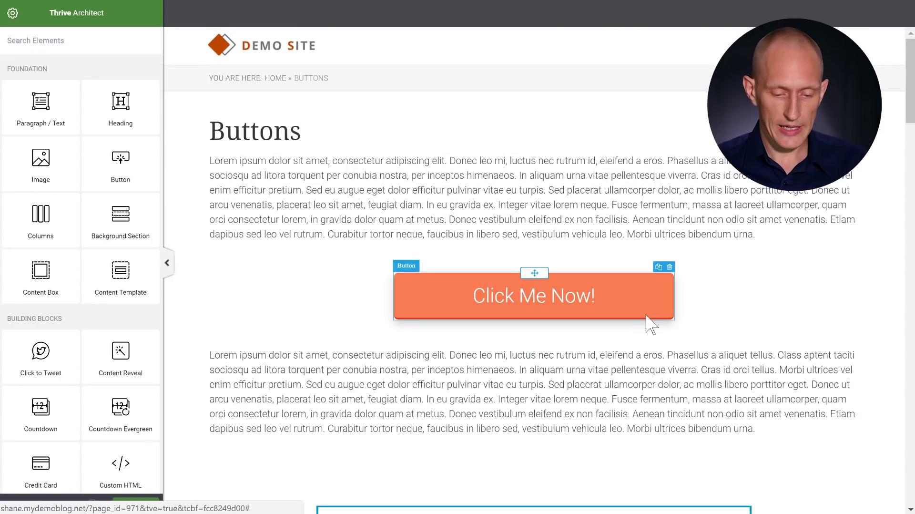
{"action": "left_click", "coordinate": [620, 310]}
{"action": "scroll", "coordinate": [91, 201], "scroll_direction": "down", "scroll_amount": 5}
{"action": "scroll", "coordinate": [92, 201], "scroll_direction": "down", "scroll_amount": 4}
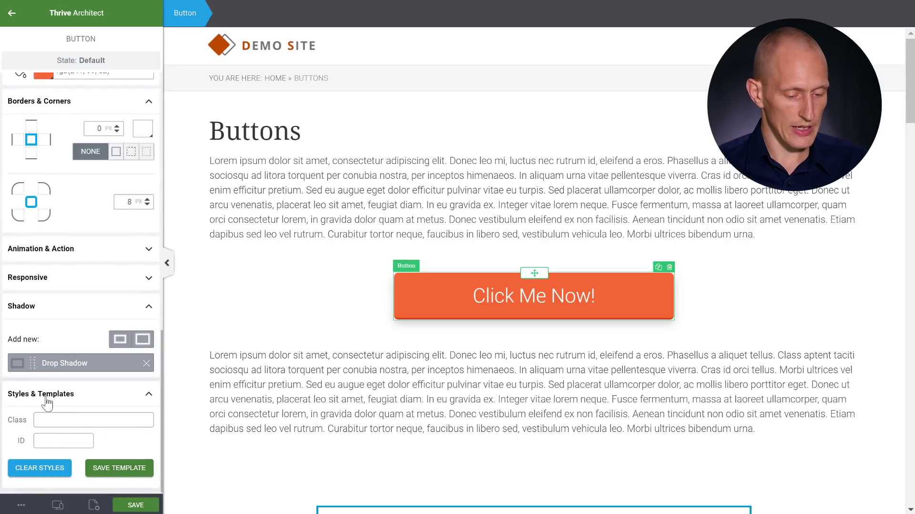
{"action": "left_click", "coordinate": [107, 467]}
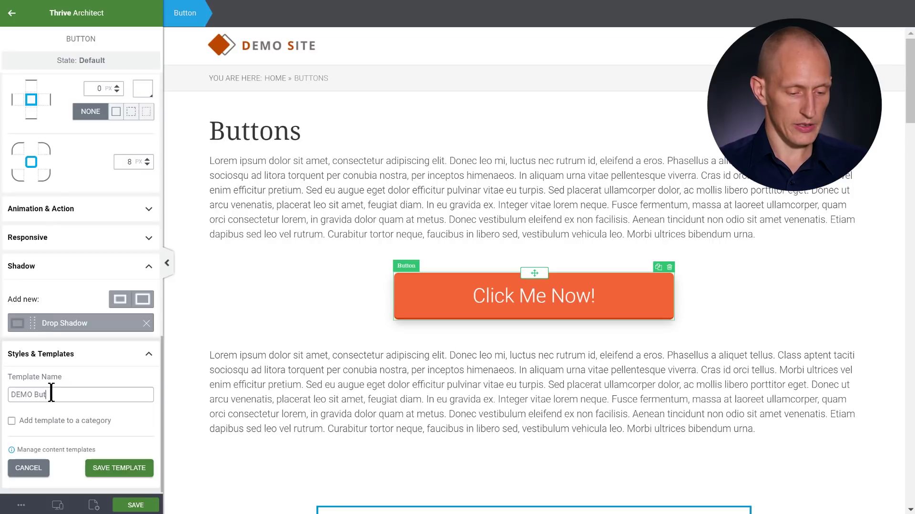
{"action": "left_click", "coordinate": [97, 468]}
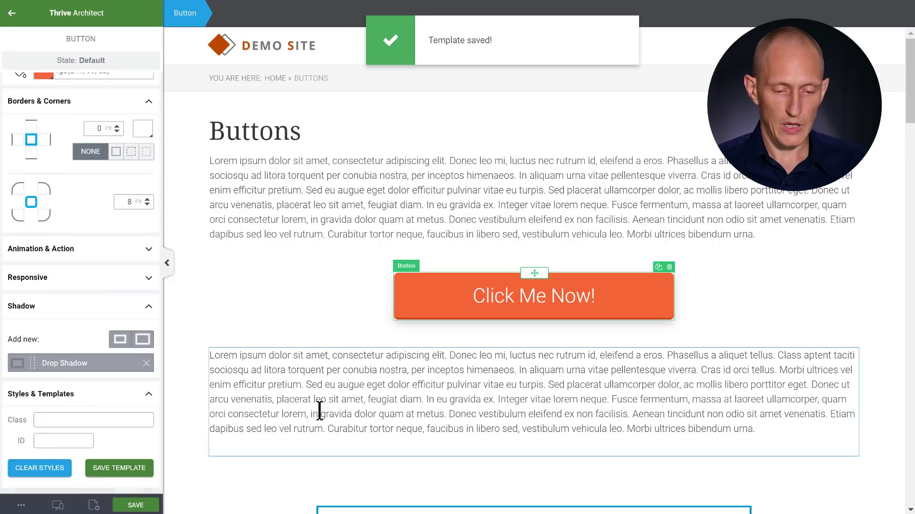
Insert a new button above "Click Me Now!" and apply the first saved orange template as its style
{"action": "left_click", "coordinate": [11, 12]}
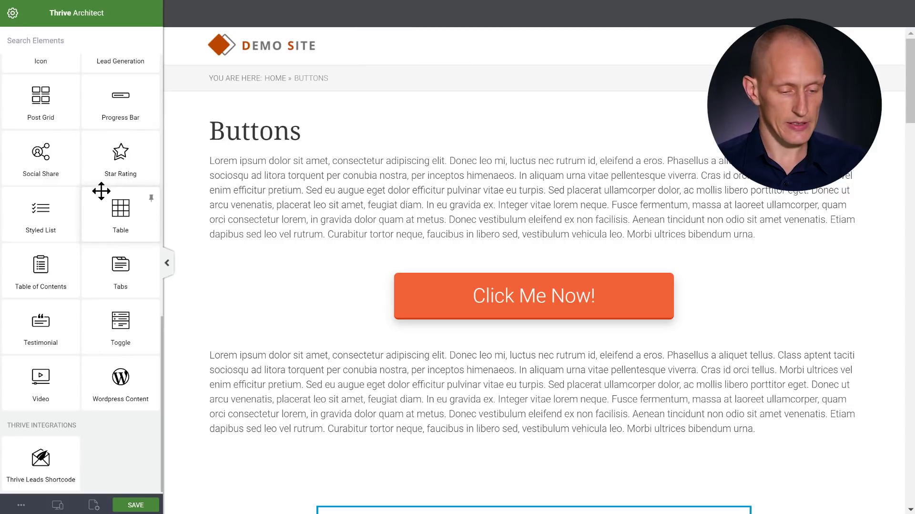
{"action": "scroll", "coordinate": [101, 192], "scroll_direction": "up", "scroll_amount": 10}
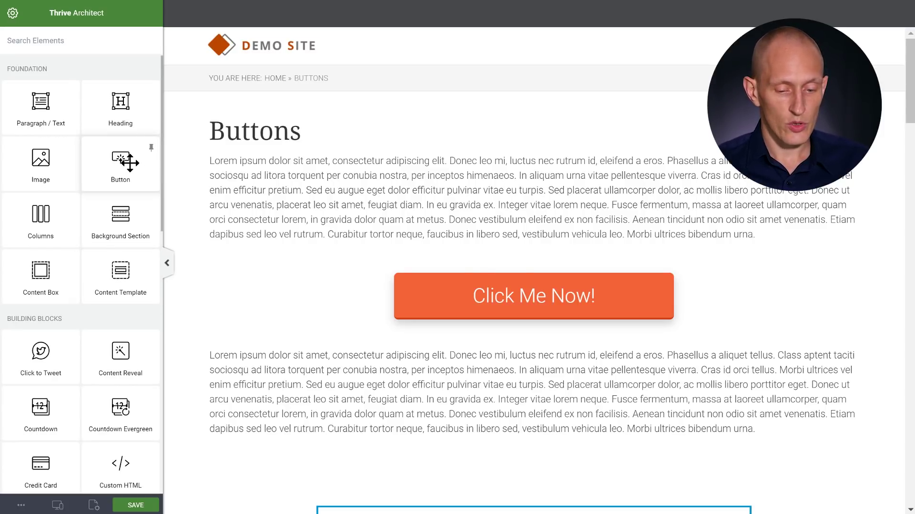
{"action": "left_click_drag", "start_coordinate": [129, 162], "coordinate": [529, 286]}
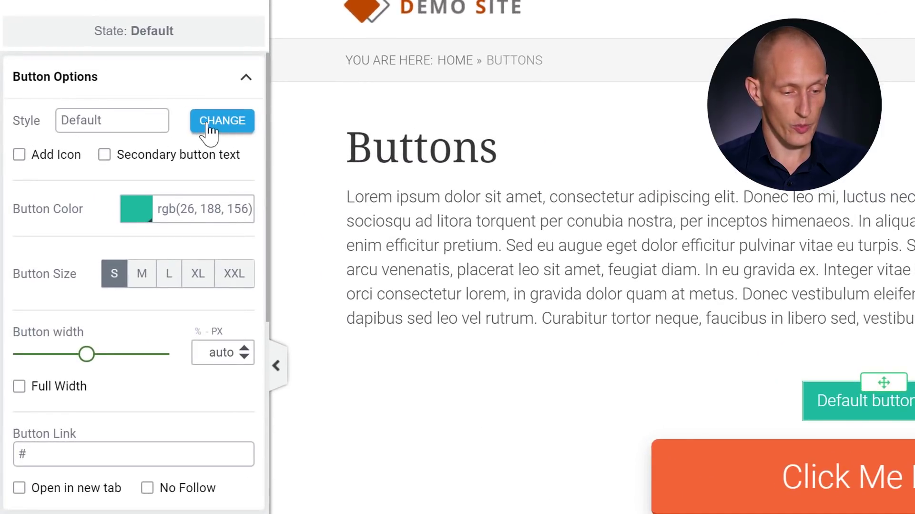
{"action": "left_click", "coordinate": [208, 125]}
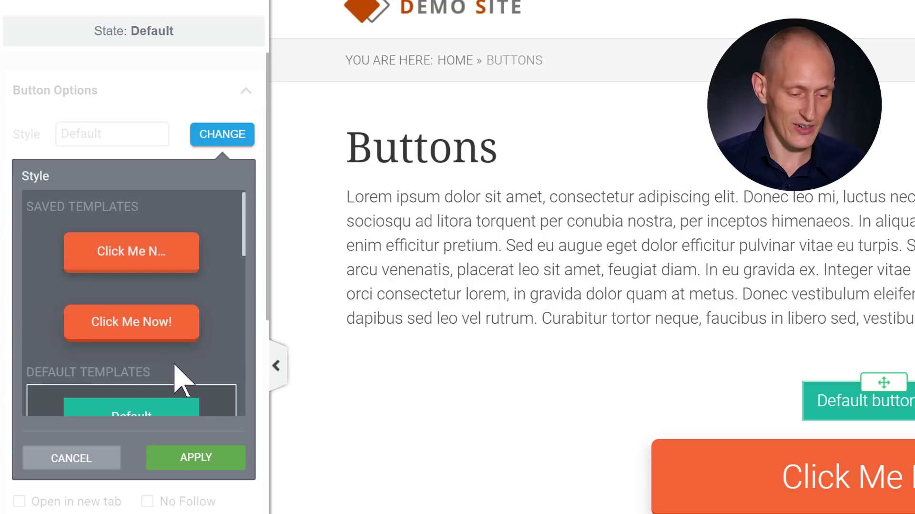
{"action": "left_click", "coordinate": [175, 274]}
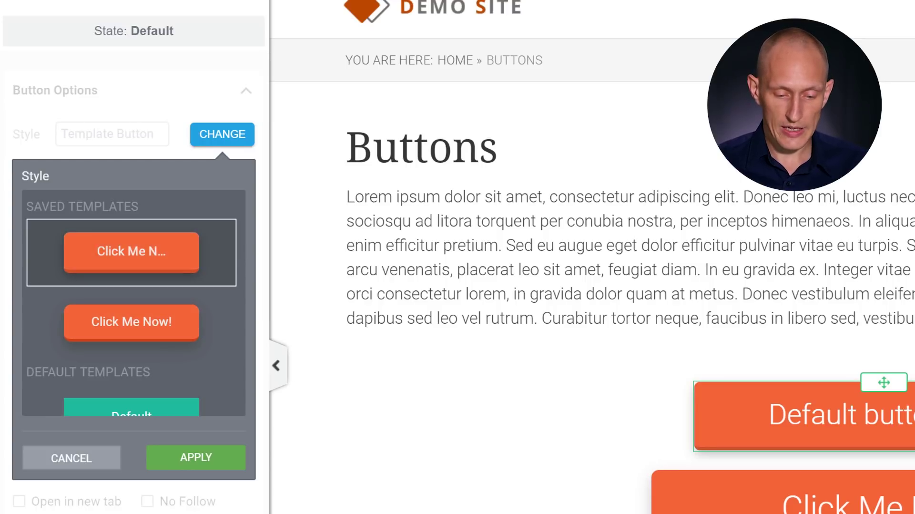
{"action": "left_click", "coordinate": [196, 457]}
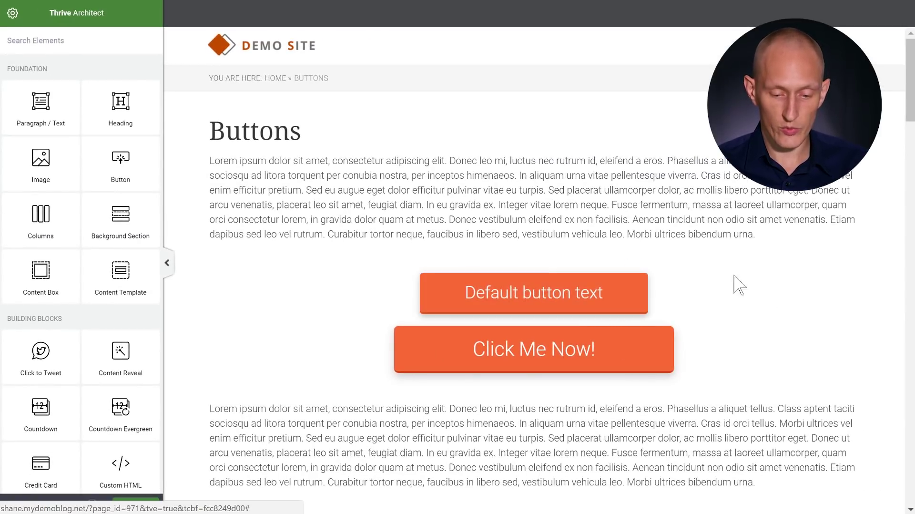
Try the S, M and XXL sizes on the new template button and settle on XL
{"action": "left_click", "coordinate": [725, 340]}
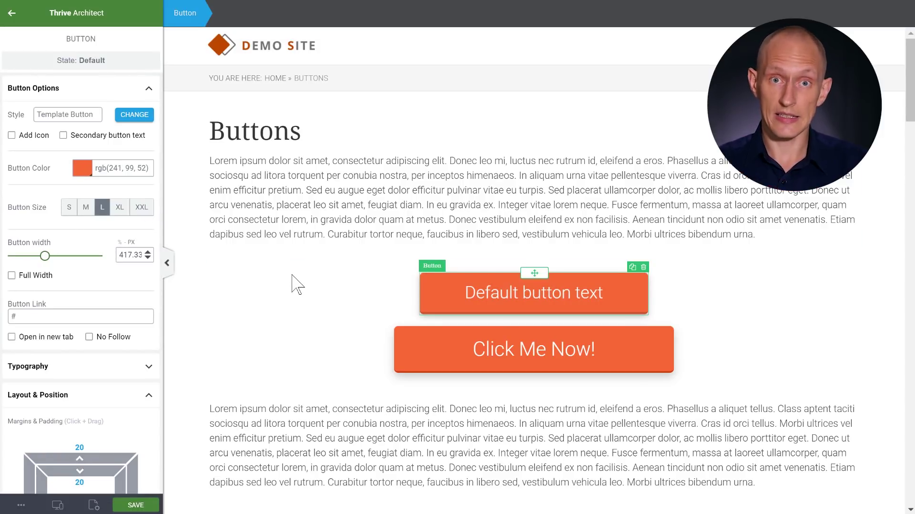
{"action": "left_click", "coordinate": [69, 207]}
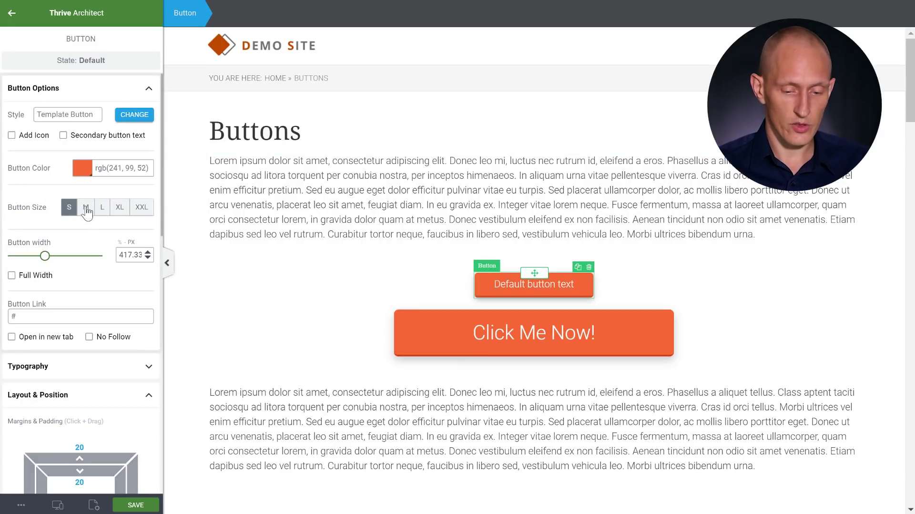
{"action": "left_click", "coordinate": [85, 207]}
{"action": "left_click", "coordinate": [110, 208]}
{"action": "left_click", "coordinate": [142, 207]}
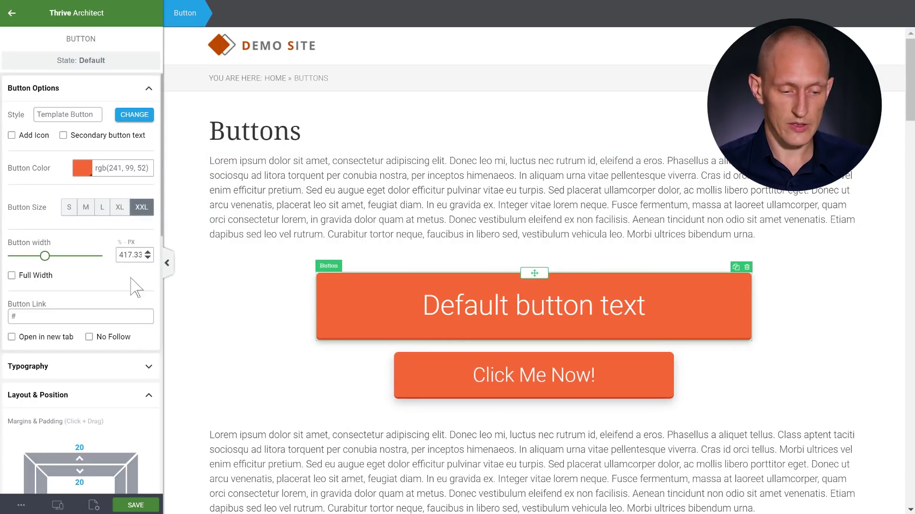
{"action": "left_click", "coordinate": [119, 207]}
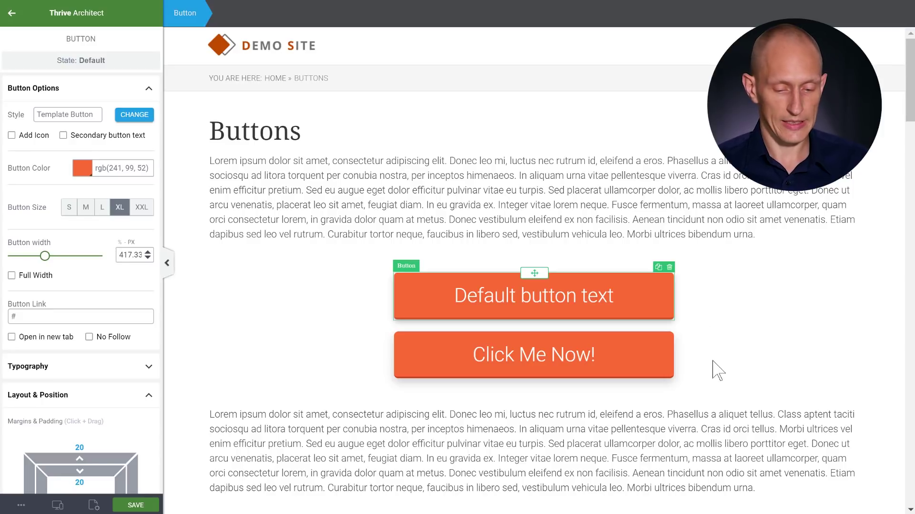
Enable secondary text on the "Click Me Now!" button and change its main line to "Start Your Free Trial"
{"action": "left_click", "coordinate": [658, 377]}
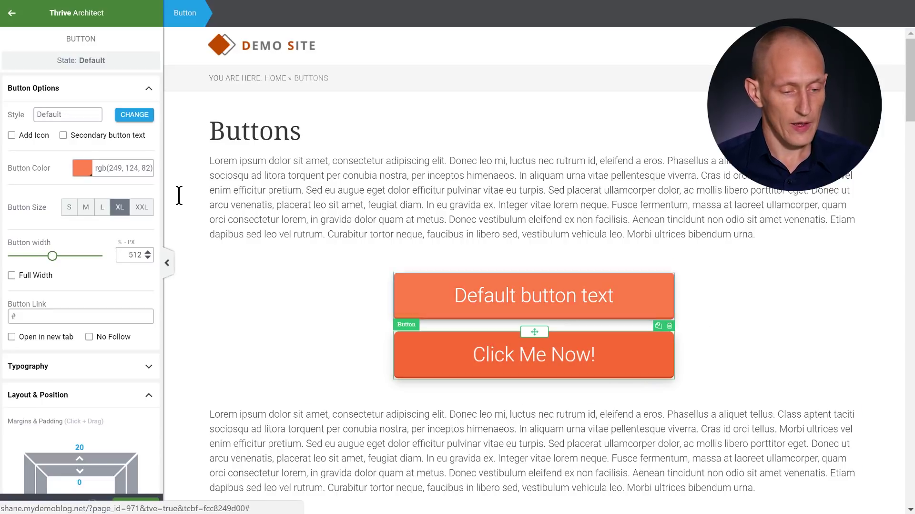
{"action": "left_click", "coordinate": [63, 135]}
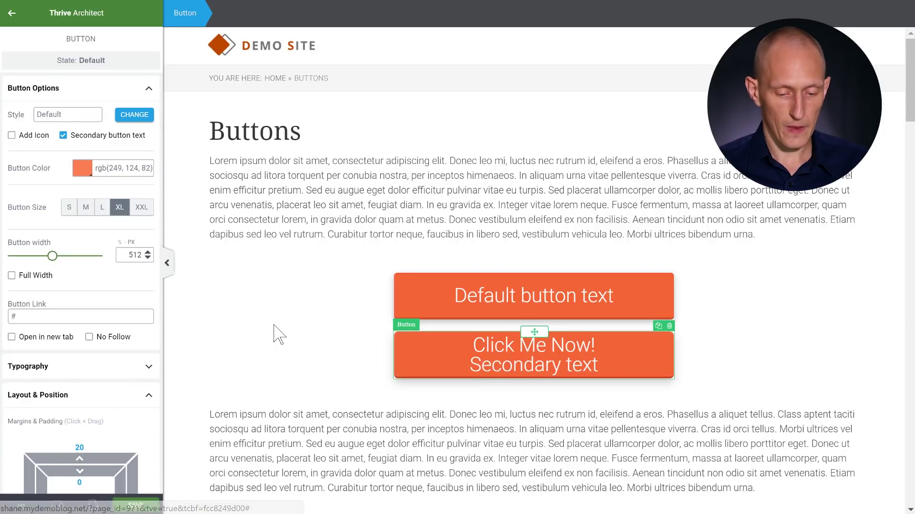
{"action": "scroll", "coordinate": [355, 262], "scroll_direction": "down", "scroll_amount": 3}
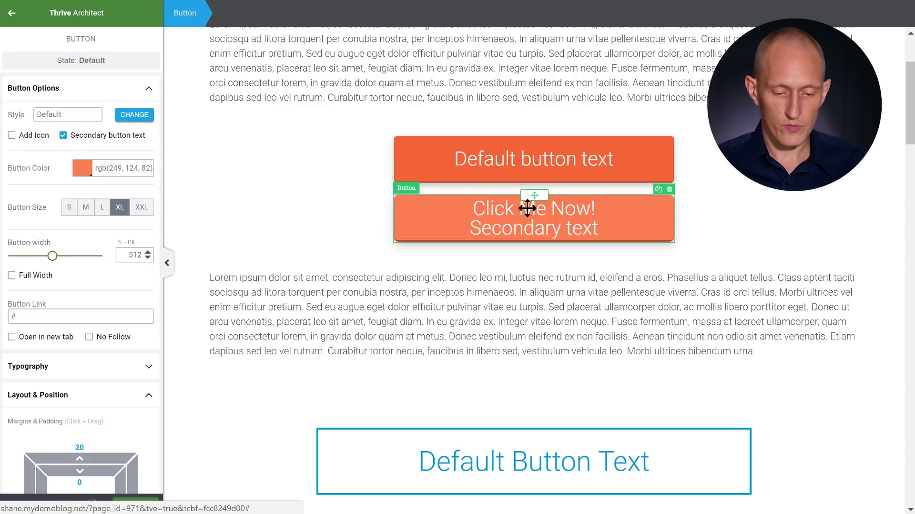
{"action": "left_click", "coordinate": [495, 210]}
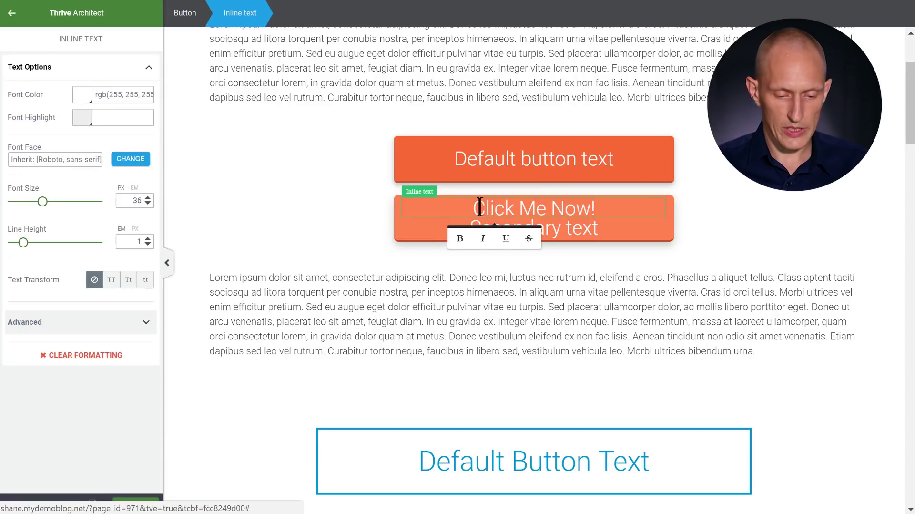
{"action": "left_click_drag", "start_coordinate": [480, 207], "coordinate": [684, 214]}
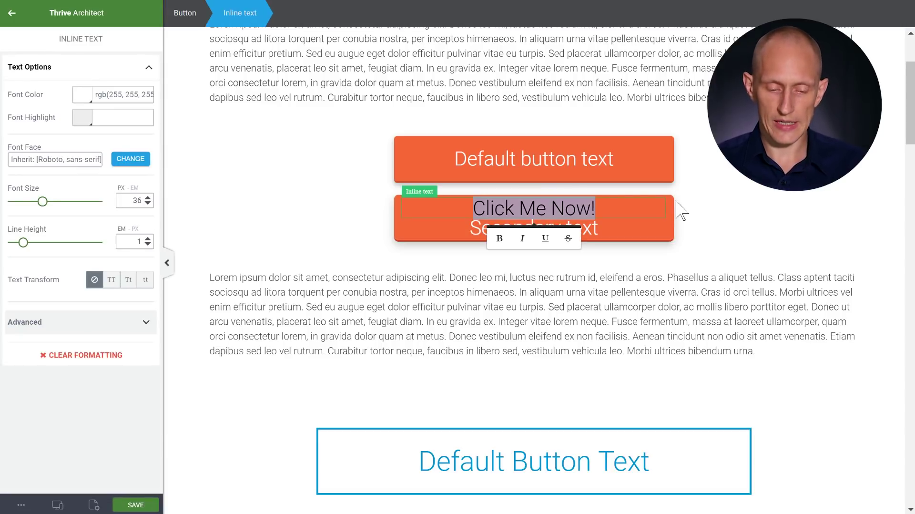
{"action": "type", "text": "Start"}
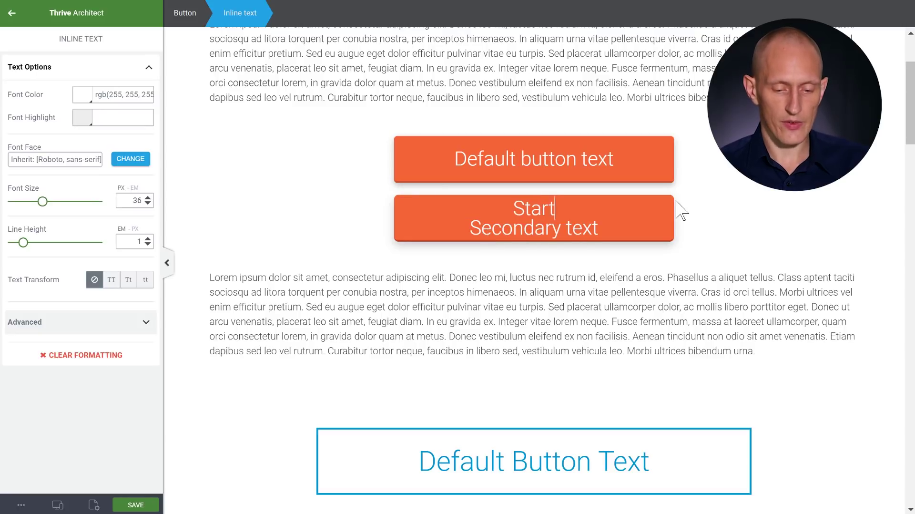
{"action": "type", "text": " Your Free Trial"}
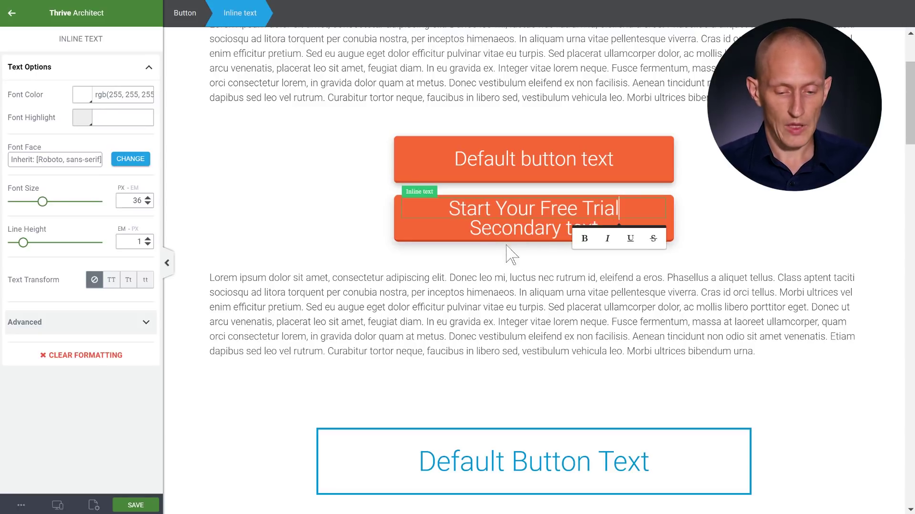
Replace the button's secondary text with "No Credit Card Needed"
{"action": "left_click", "coordinate": [503, 229]}
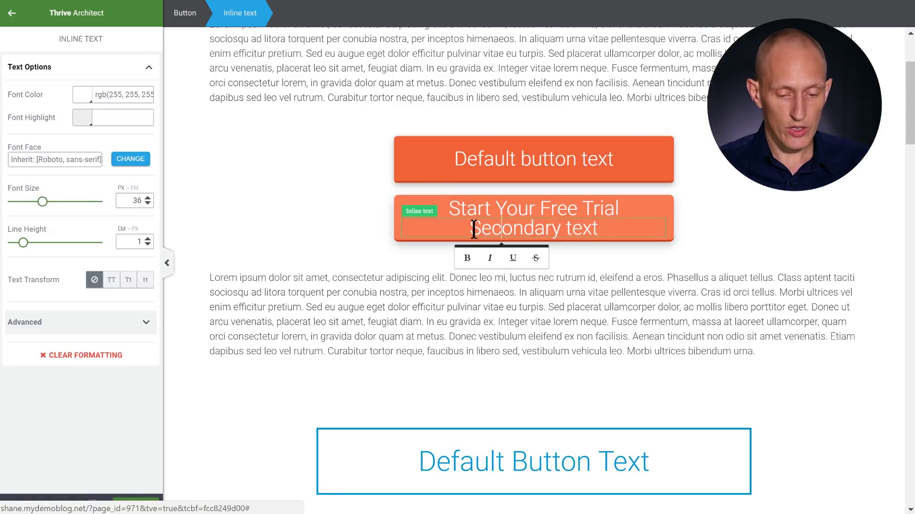
{"action": "left_click_drag", "start_coordinate": [474, 229], "coordinate": [720, 230]}
{"action": "type", "text": "No C"}
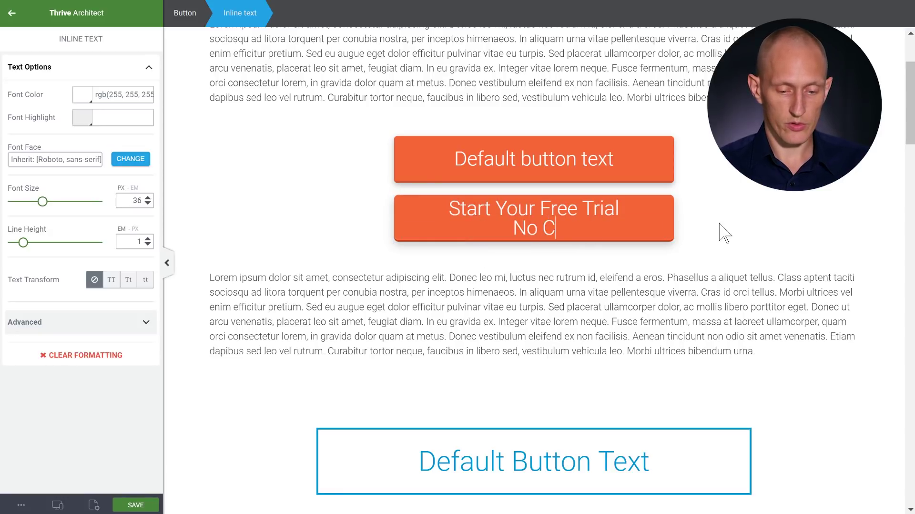
{"action": "type", "text": "redit Card Need"}
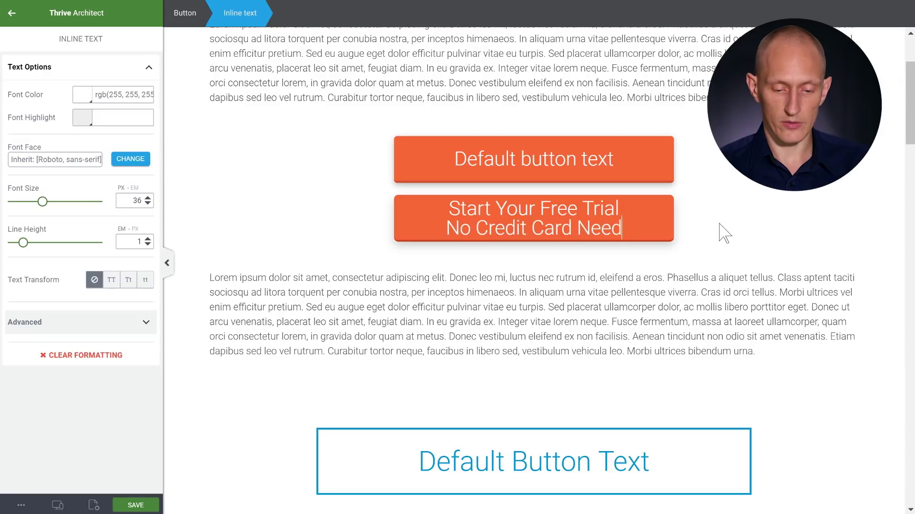
{"action": "type", "text": "ed"}
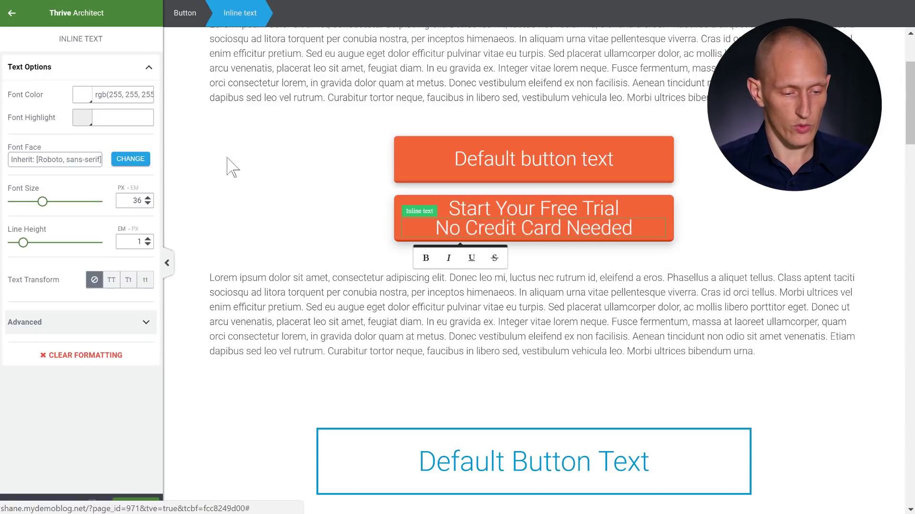
Set the secondary text's font size to 23 px and the main line's line height to 1.1 em
{"action": "left_click_drag", "start_coordinate": [43, 201], "coordinate": [31, 202]}
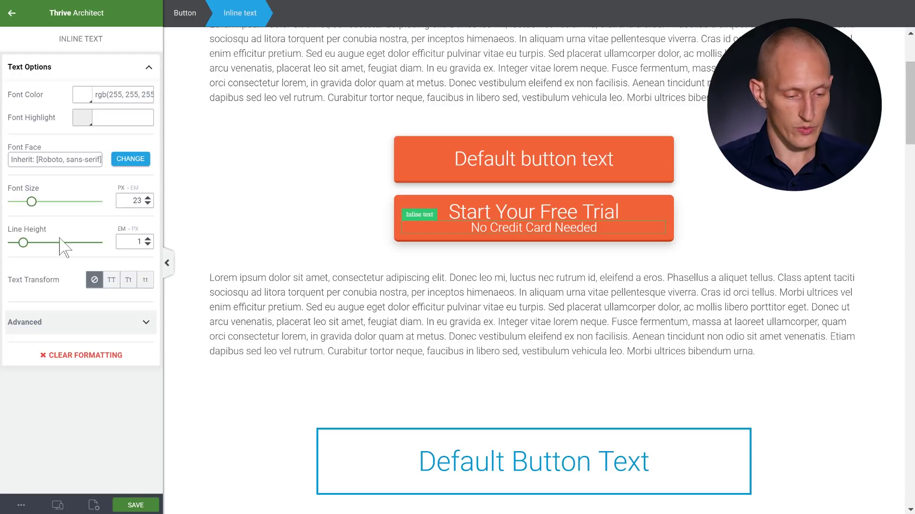
{"action": "left_click_drag", "start_coordinate": [24, 243], "coordinate": [24, 243]}
{"action": "left_click", "coordinate": [566, 211]}
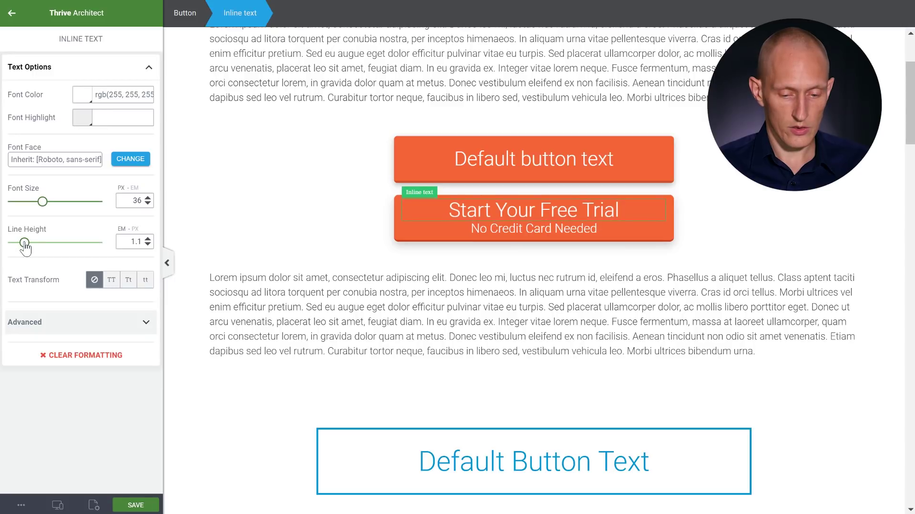
Set the top and bottom padding of the "Start Your Free Trial" button to 12 and deselect the button
{"action": "left_click", "coordinate": [401, 237]}
{"action": "scroll", "coordinate": [104, 348], "scroll_direction": "down", "scroll_amount": 3}
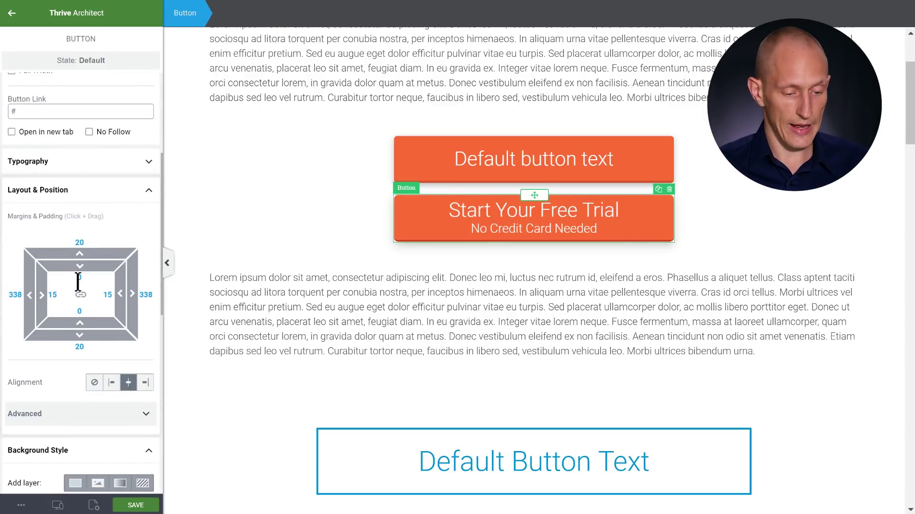
{"action": "type", "text": "1"}
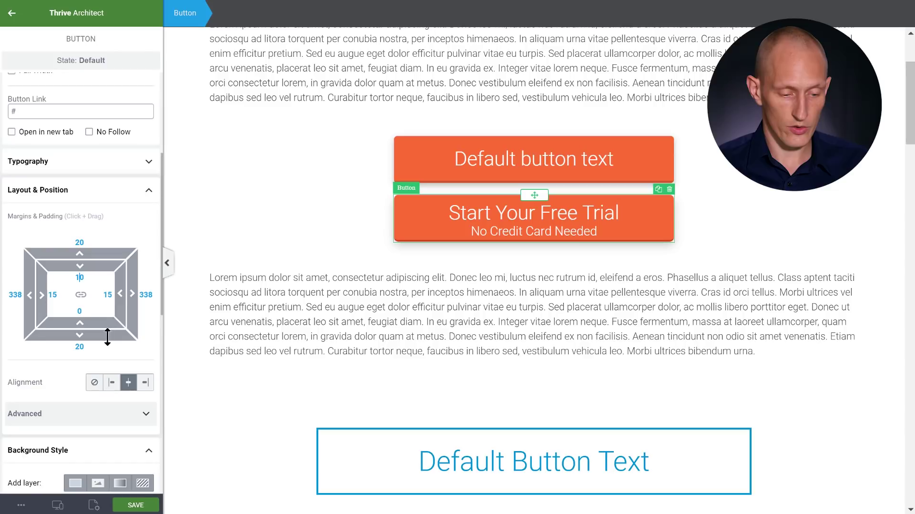
{"action": "left_click", "coordinate": [79, 311]}
{"action": "type", "text": "1"}
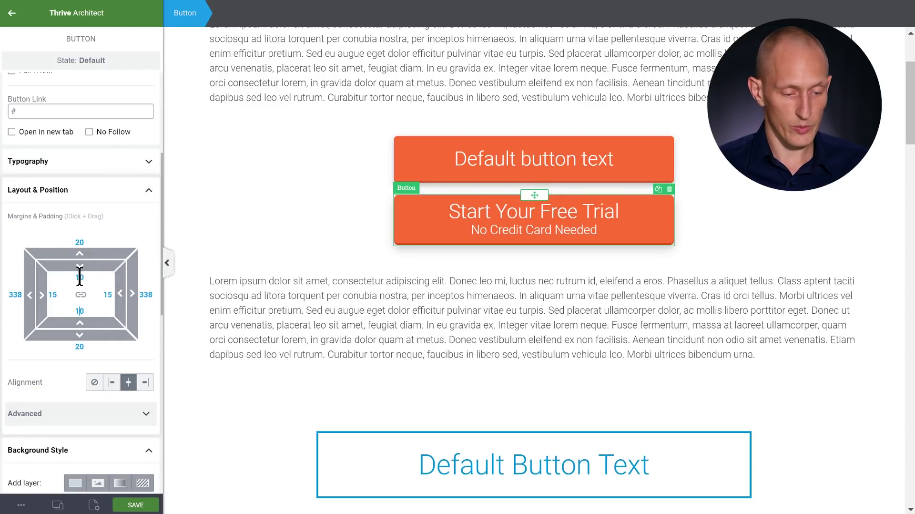
{"action": "left_click", "coordinate": [80, 277]}
{"action": "key", "text": "BackSpace"}
{"action": "type", "text": "2"}
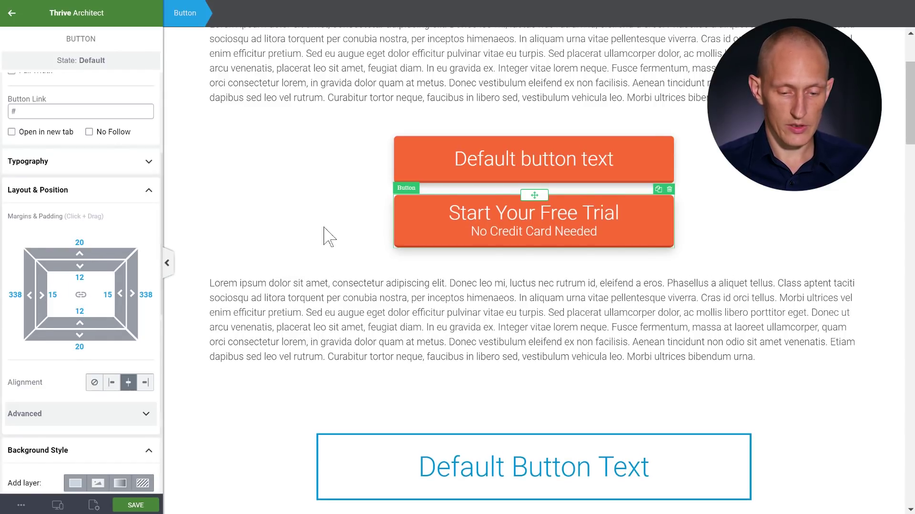
{"action": "left_click", "coordinate": [316, 231]}
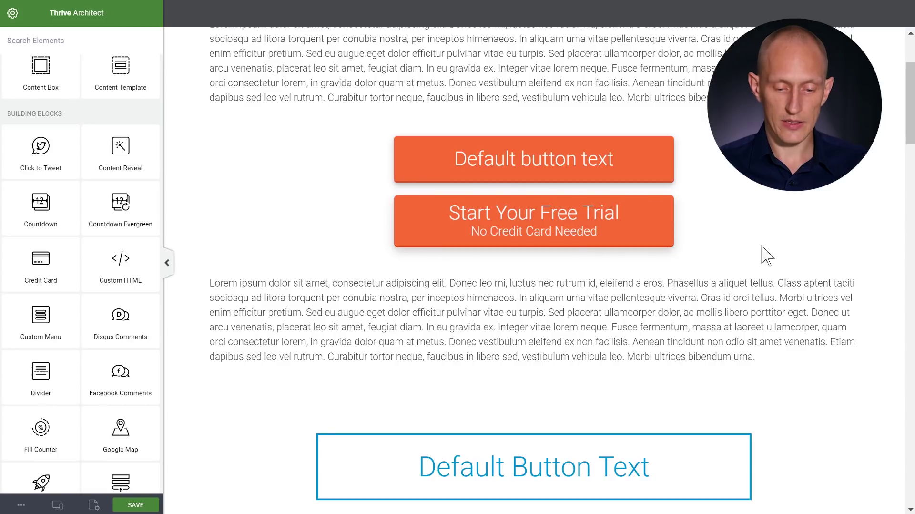